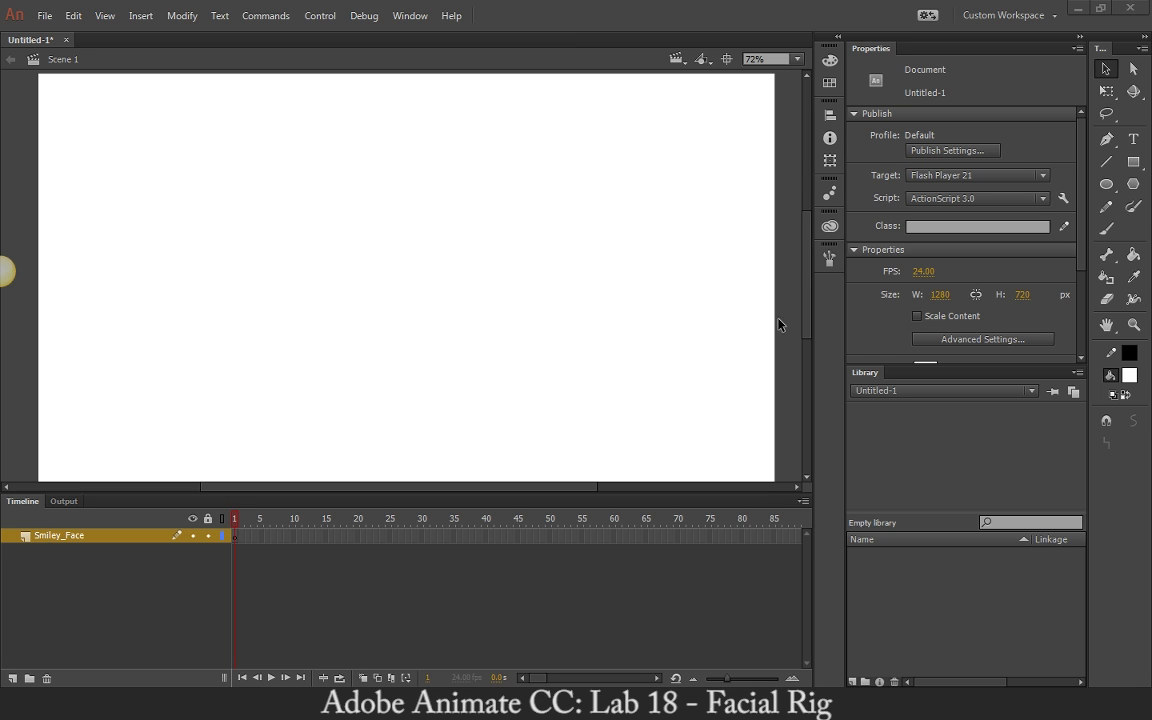
Draw a yellow-filled circle with a black outline, about 602 px in diameter, on the Smiley_Face layer
click(1106, 185)
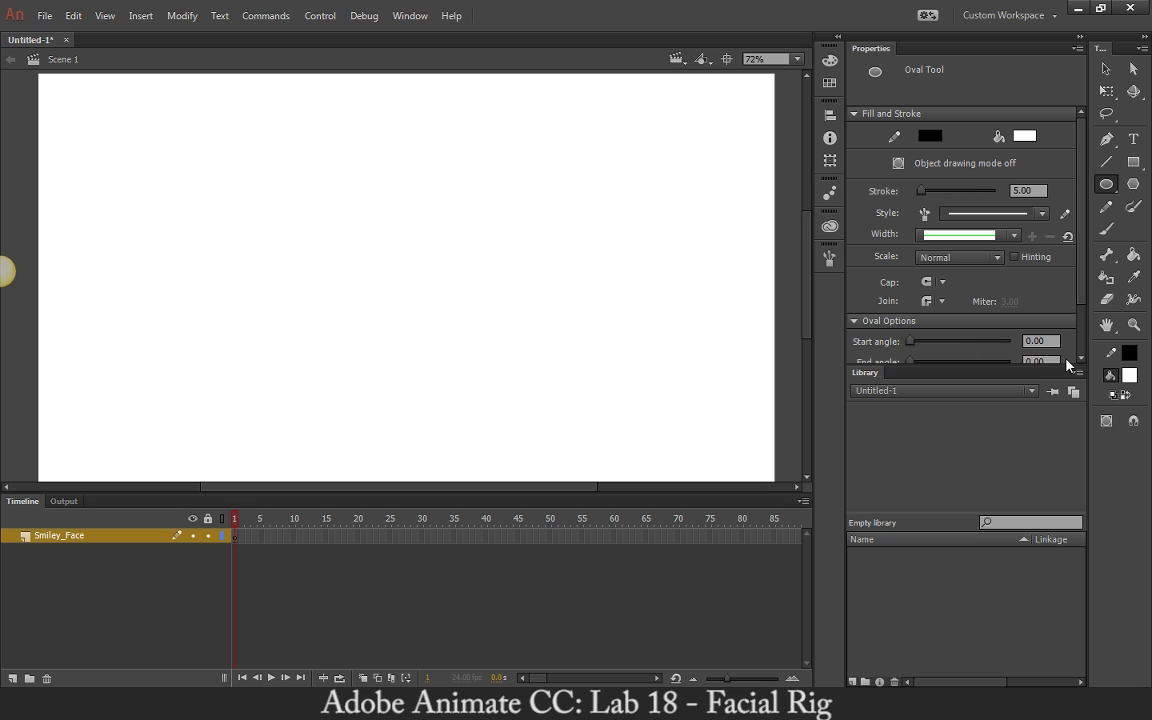
click(1129, 375)
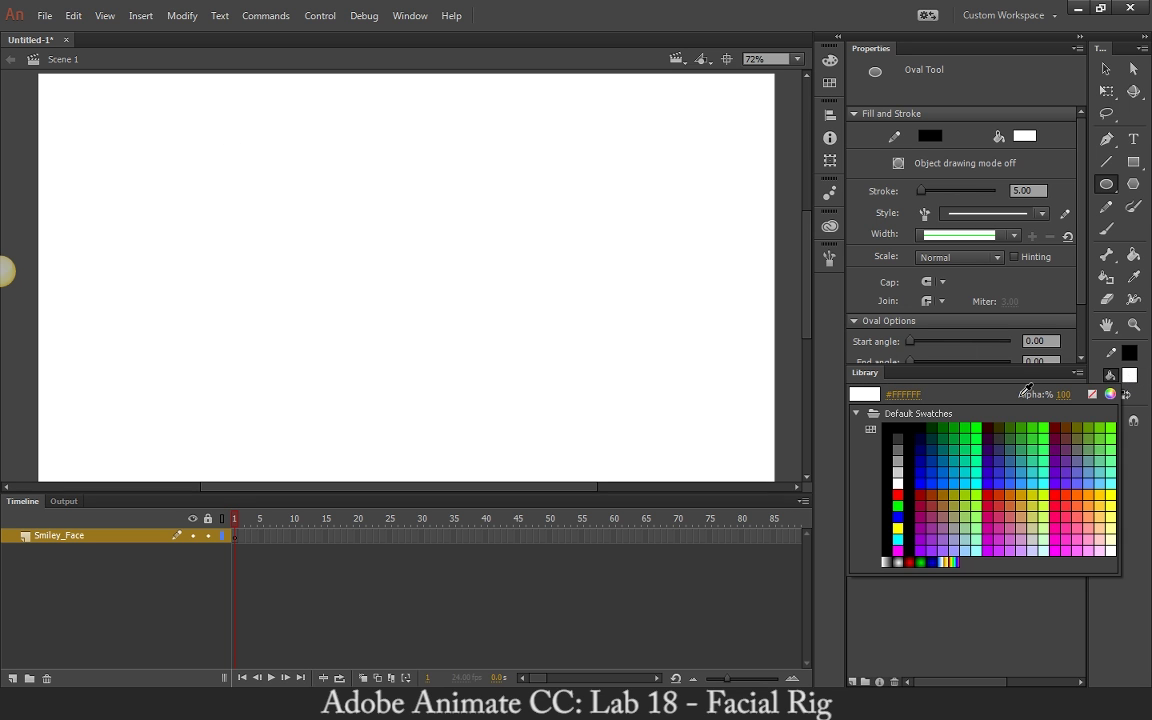
click(903, 525)
mouse_move(234, 139)
mouse_down()
mouse_move(357, 244)
mouse_move(377, 279)
mouse_move(578, 400)
mouse_up()
Select the whole circle, including its outline, and centre it horizontally and vertically on the stage
click(1105, 68)
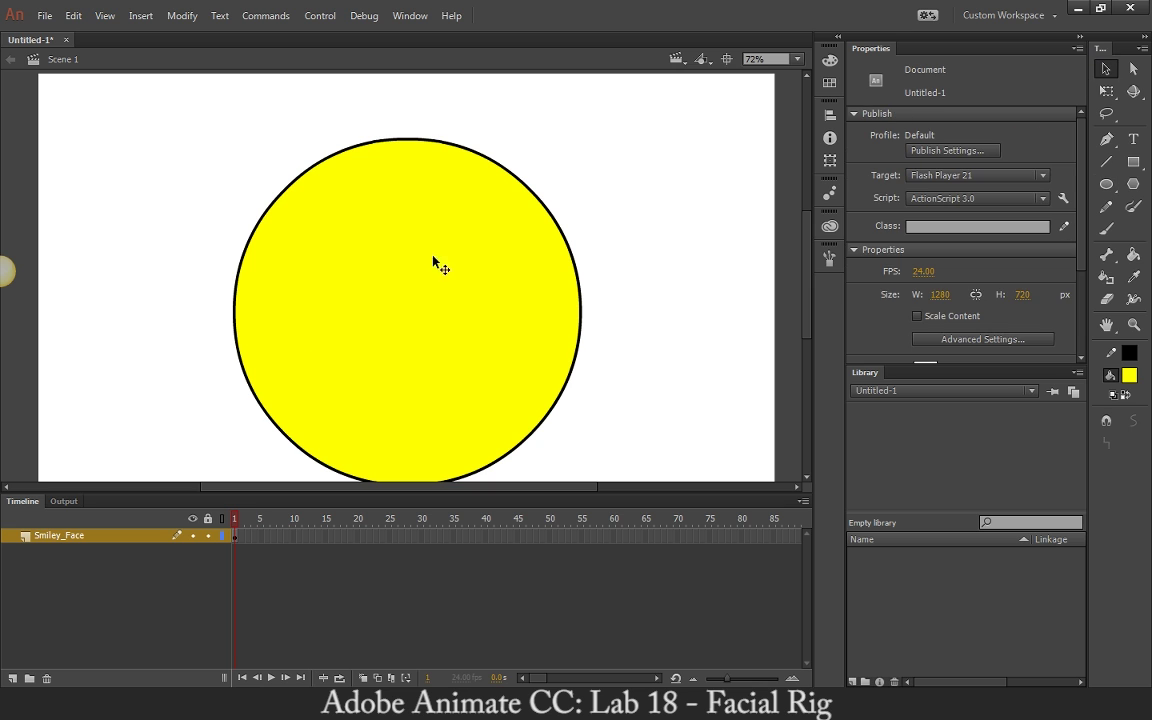
drag(181, 129, 609, 478)
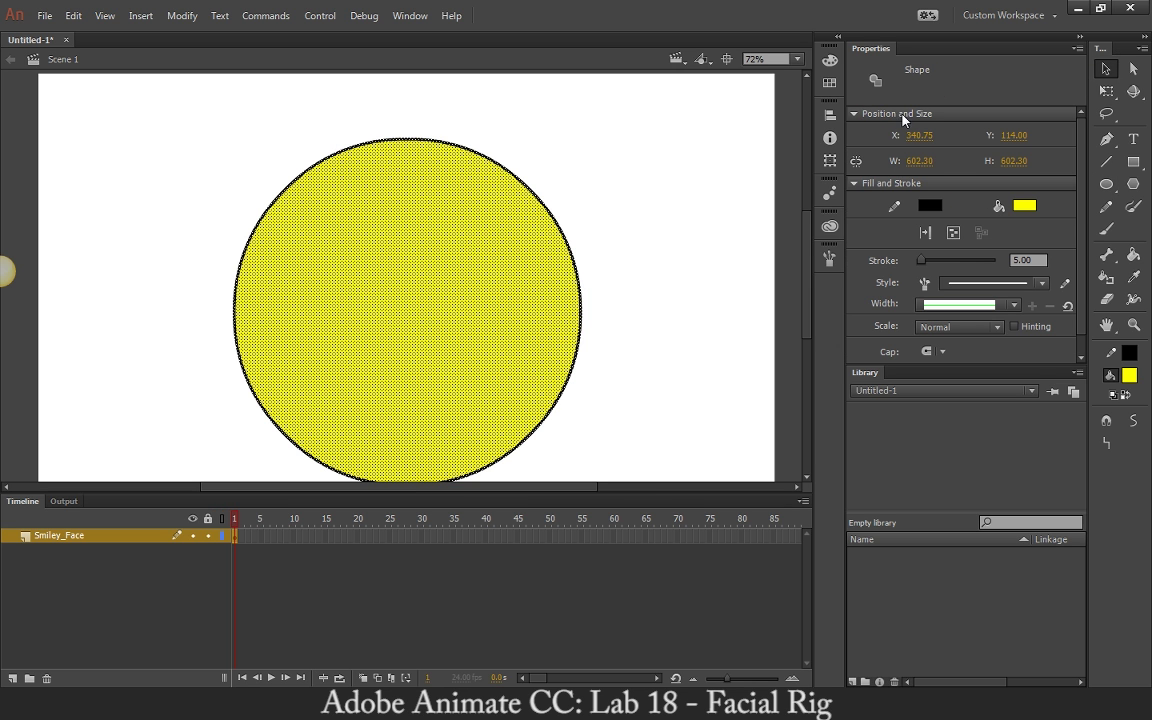
click(109, 537)
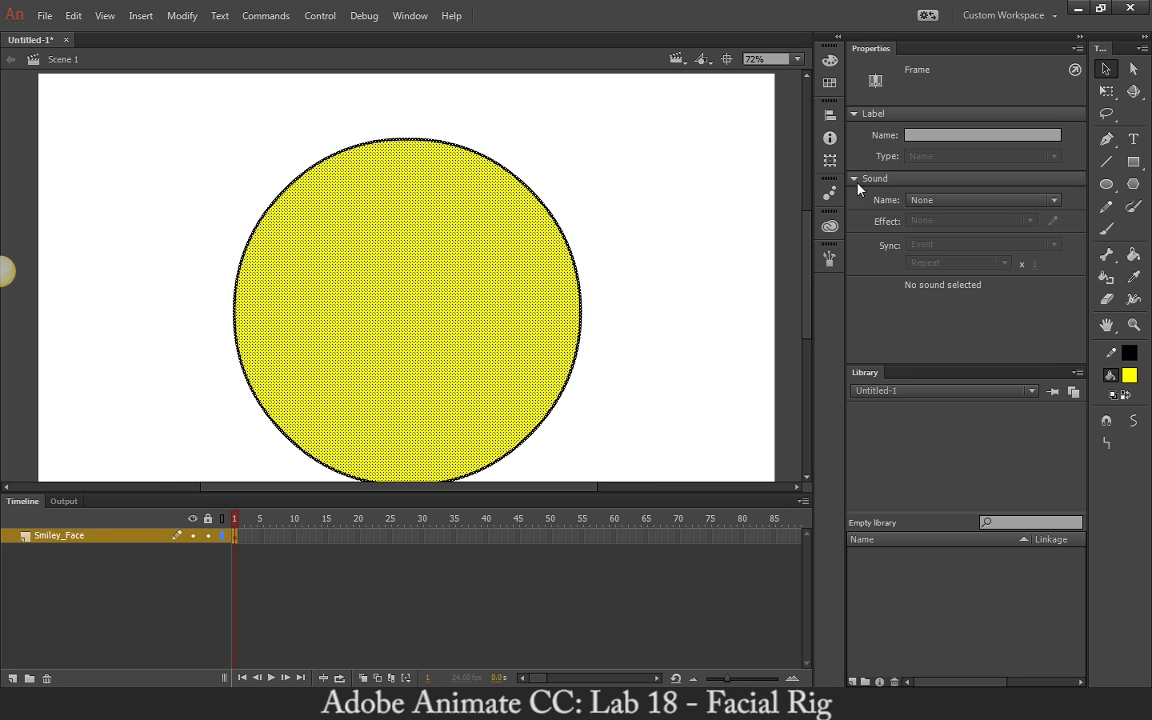
click(829, 115)
click(687, 145)
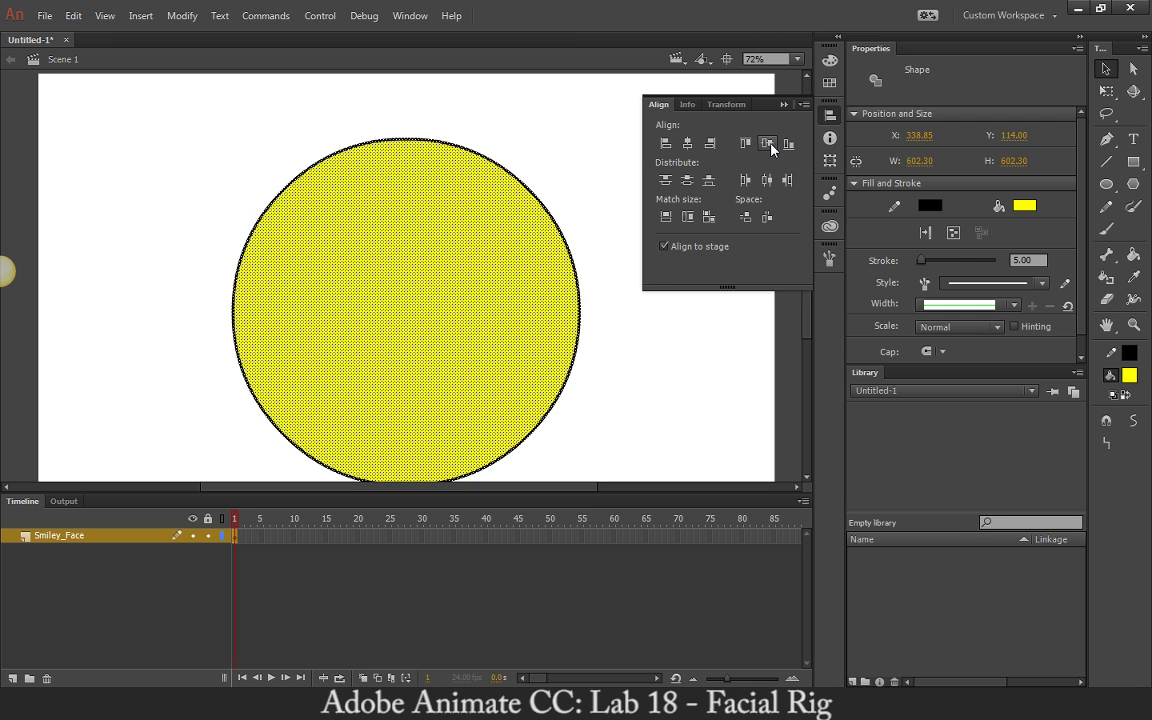
click(767, 143)
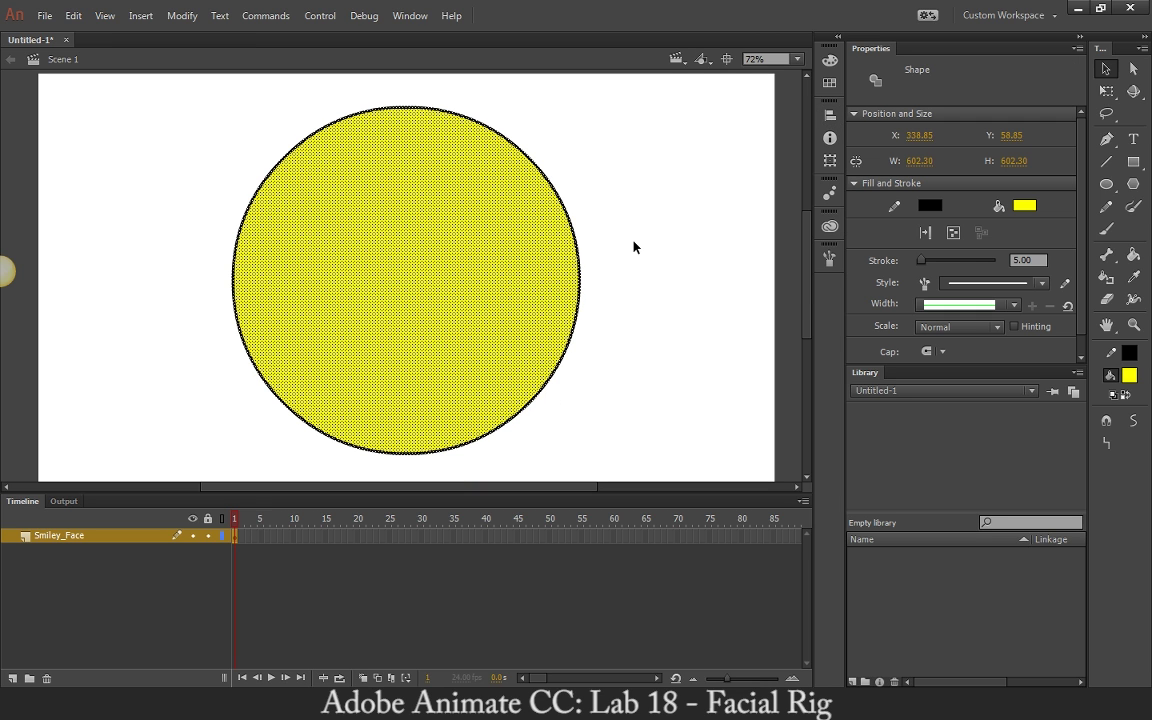
Convert the selected circle to a graphic symbol named Smiley
key(F8)
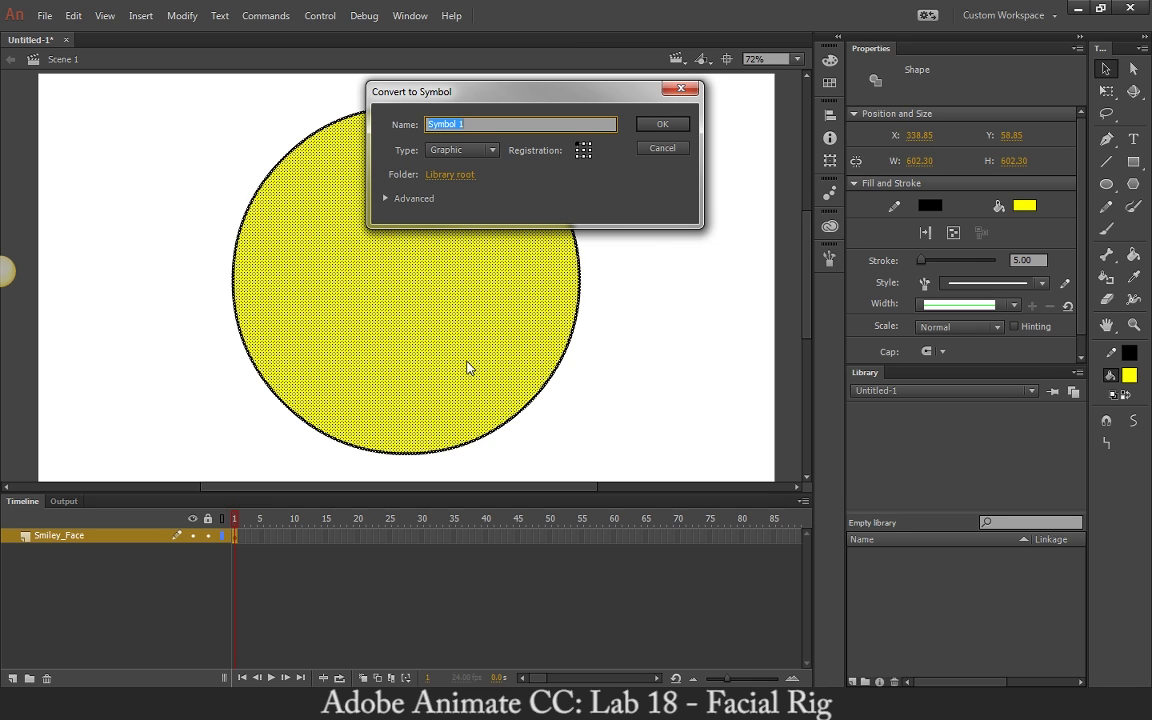
text(Smiley)
key(Return)
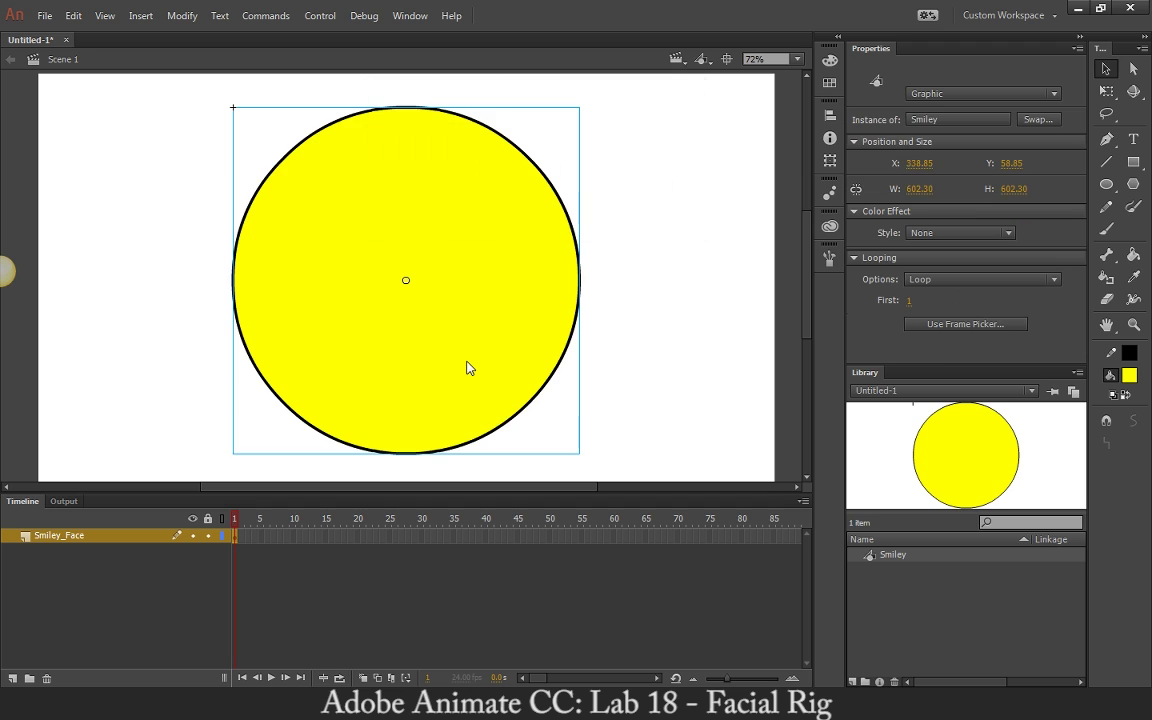
Open the Smiley symbol for editing and rename its layer Head
double_click(400, 330)
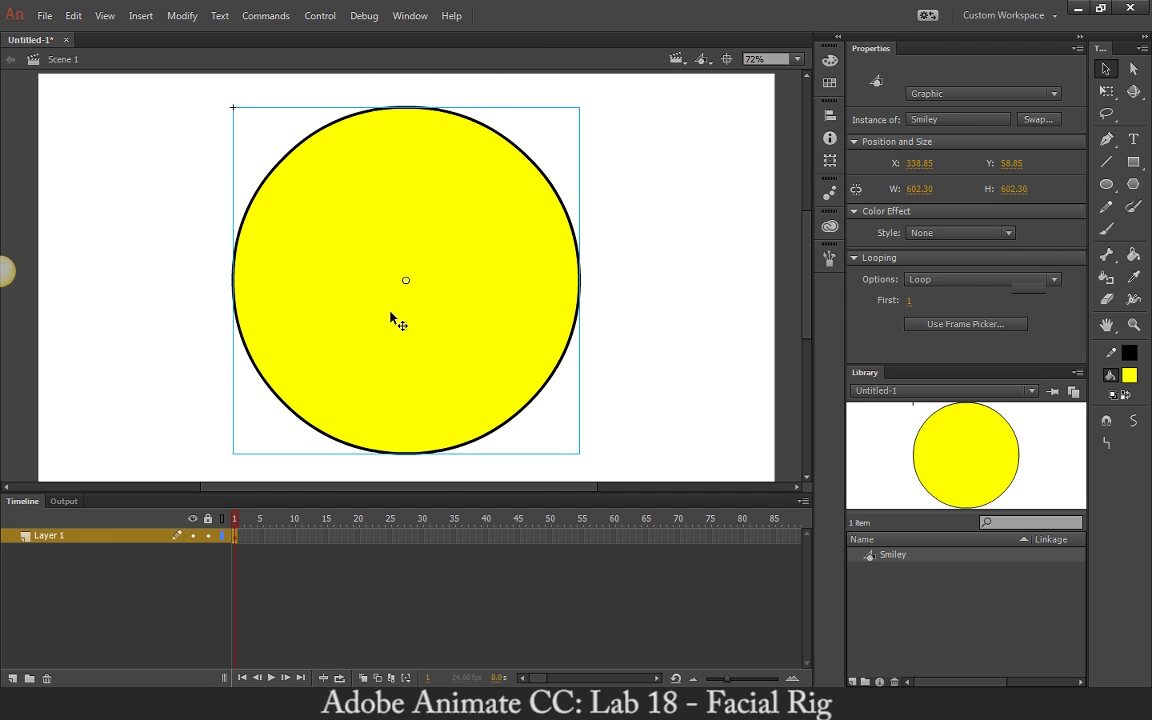
double_click(405, 300)
double_click(50, 536)
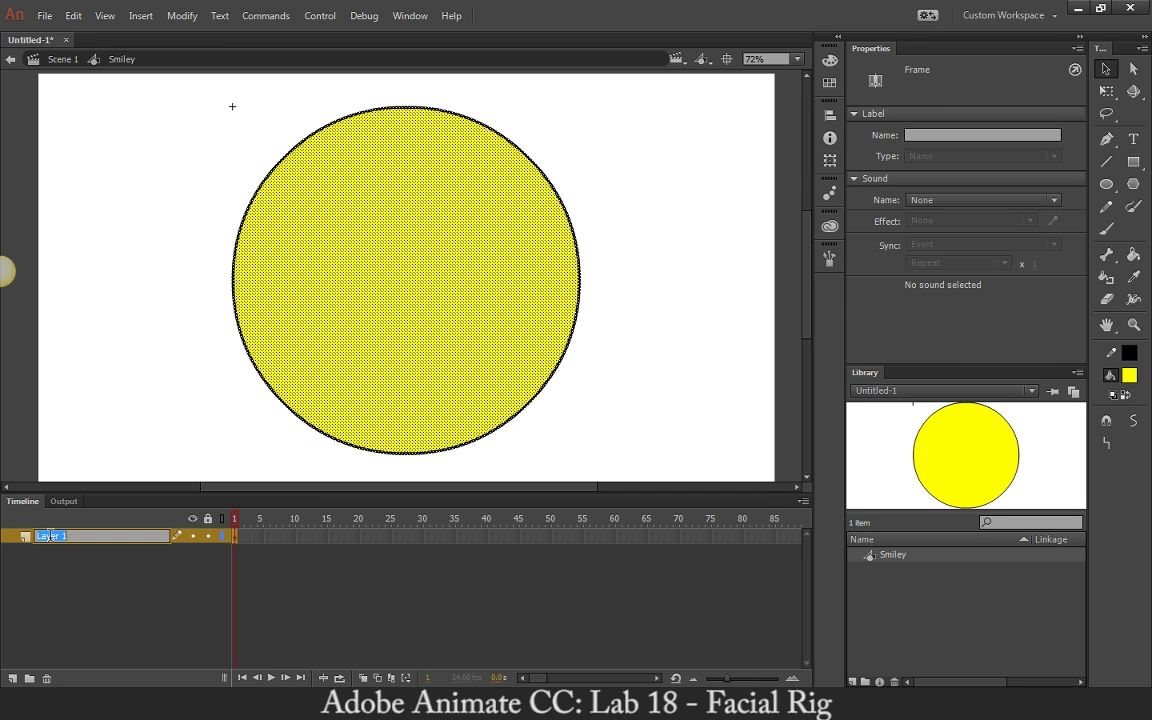
text(Head)
key(Return)
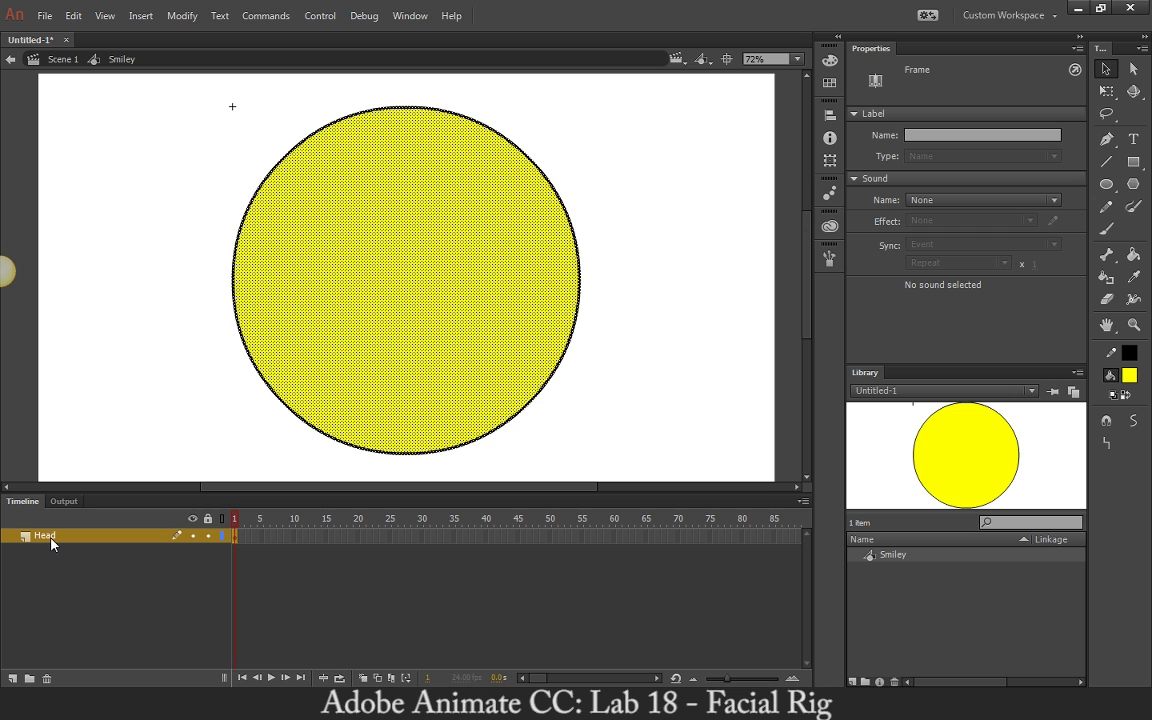
Add a new layer above Head and name it L_Eye
click(12, 679)
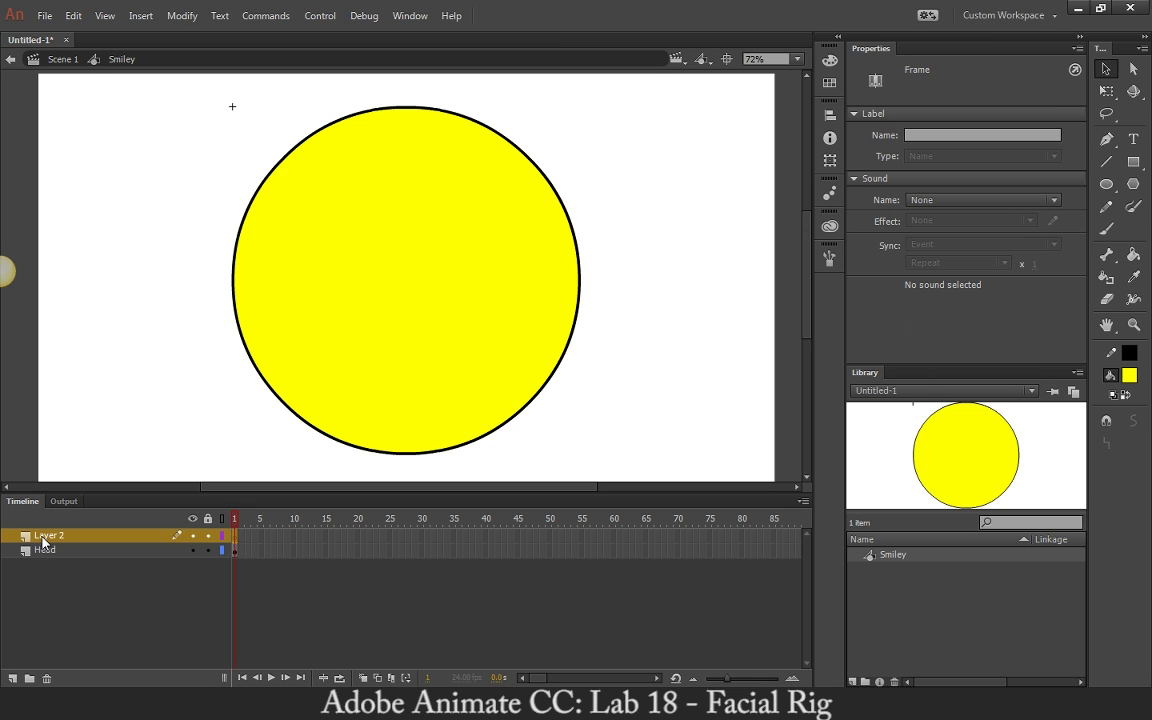
double_click(45, 536)
text(L_Eye)
key(Return)
Add a new layer above L_Eye and name it R_Eye
click(12, 679)
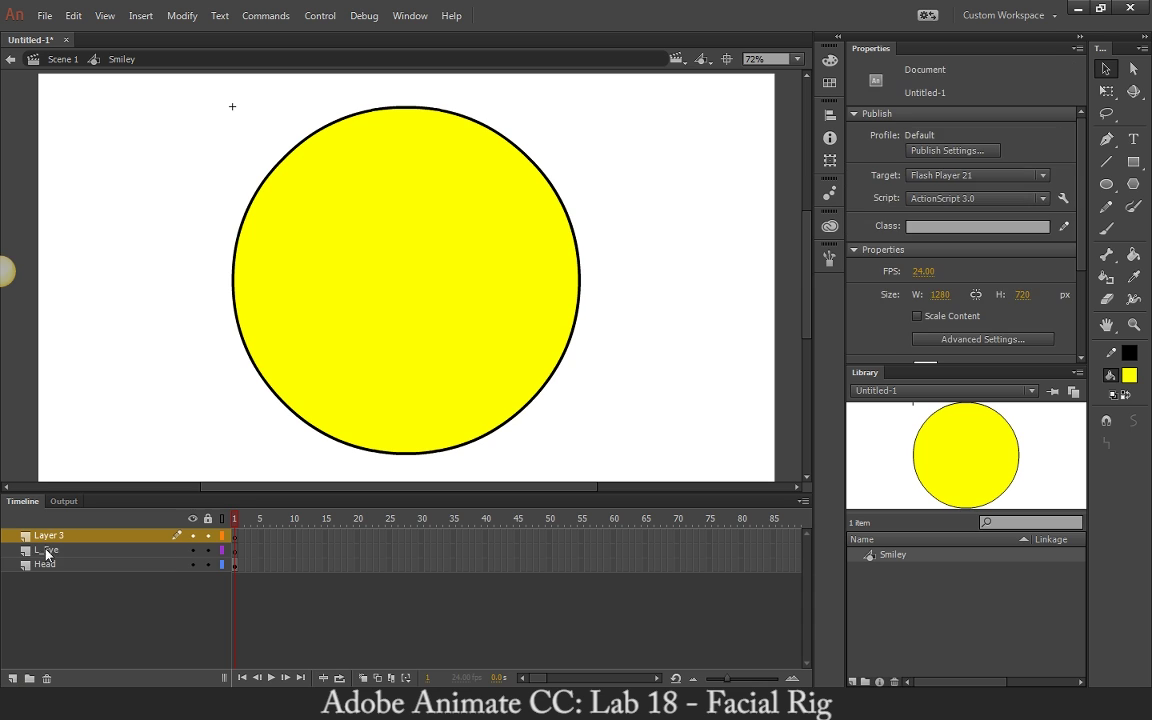
click(52, 542)
double_click(52, 542)
text(R_Eye)
key(Return)
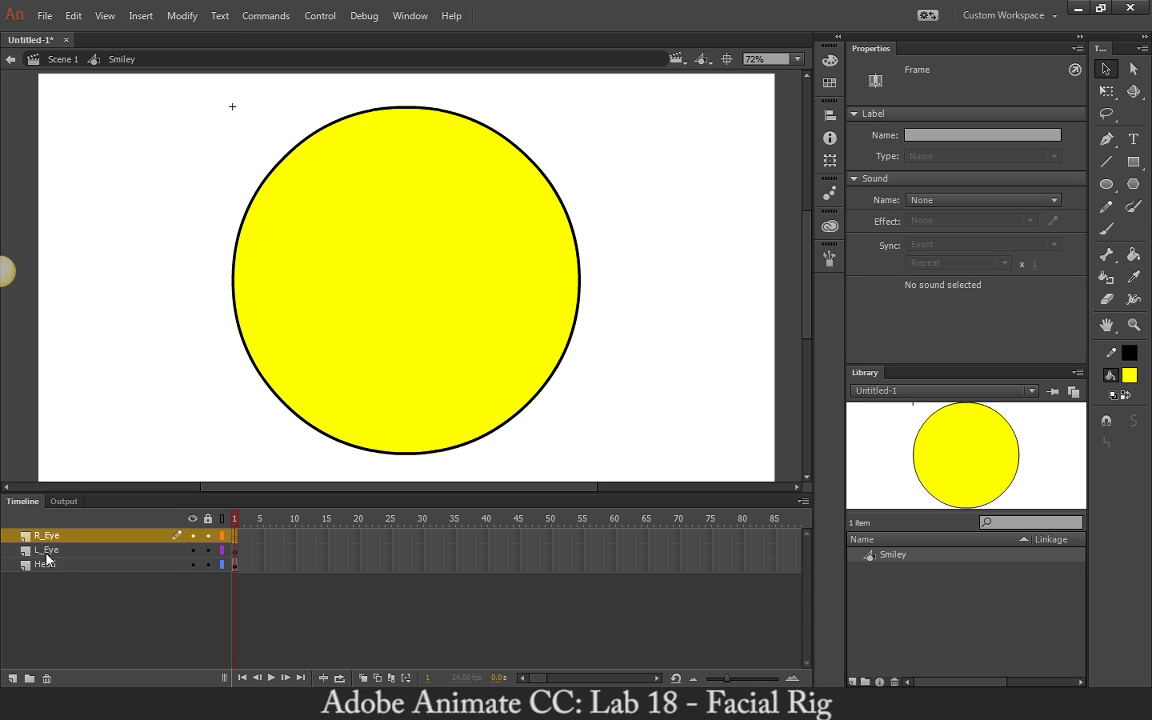
Add a layer named L_Brow directly above the L_Eye layer
click(45, 550)
click(12, 679)
double_click(48, 550)
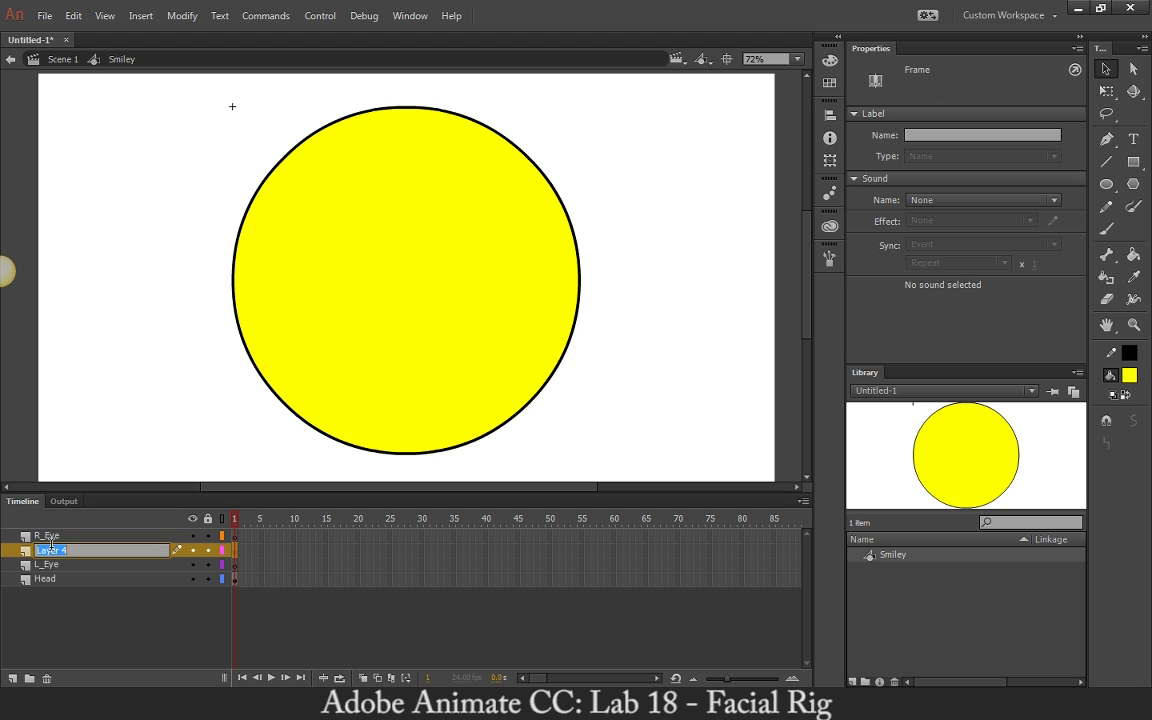
text(L_Brow)
key(Return)
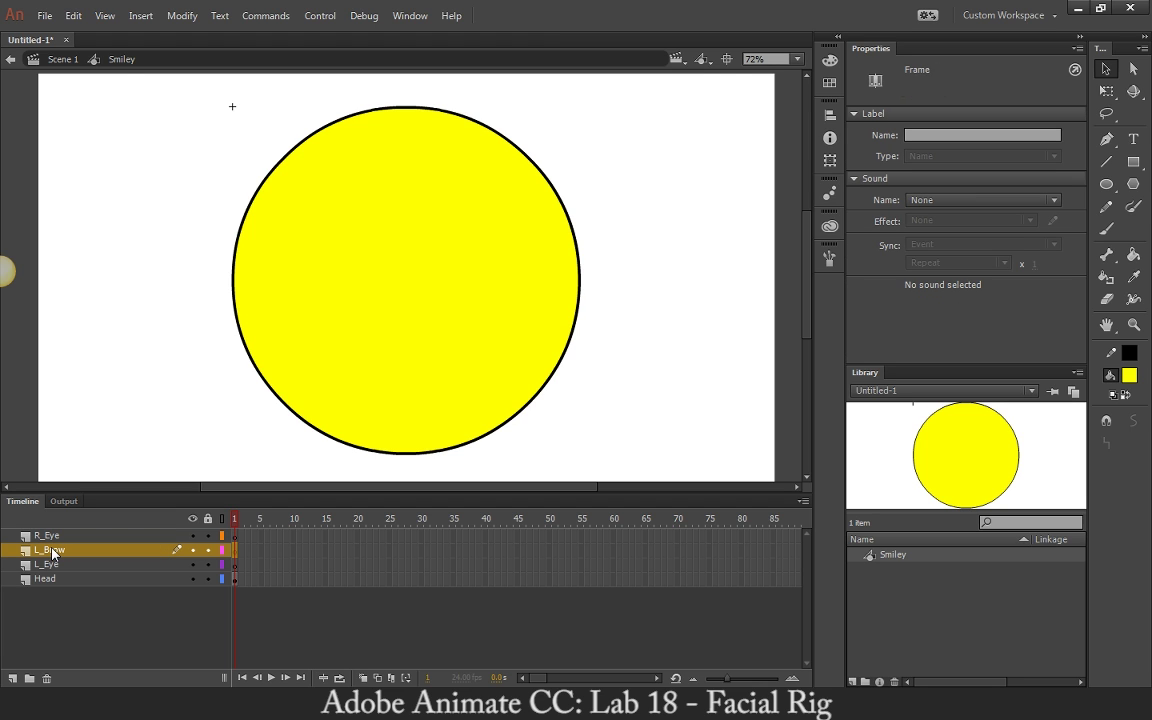
Add a layer named R_Brow directly above the R_Eye layer
click(55, 536)
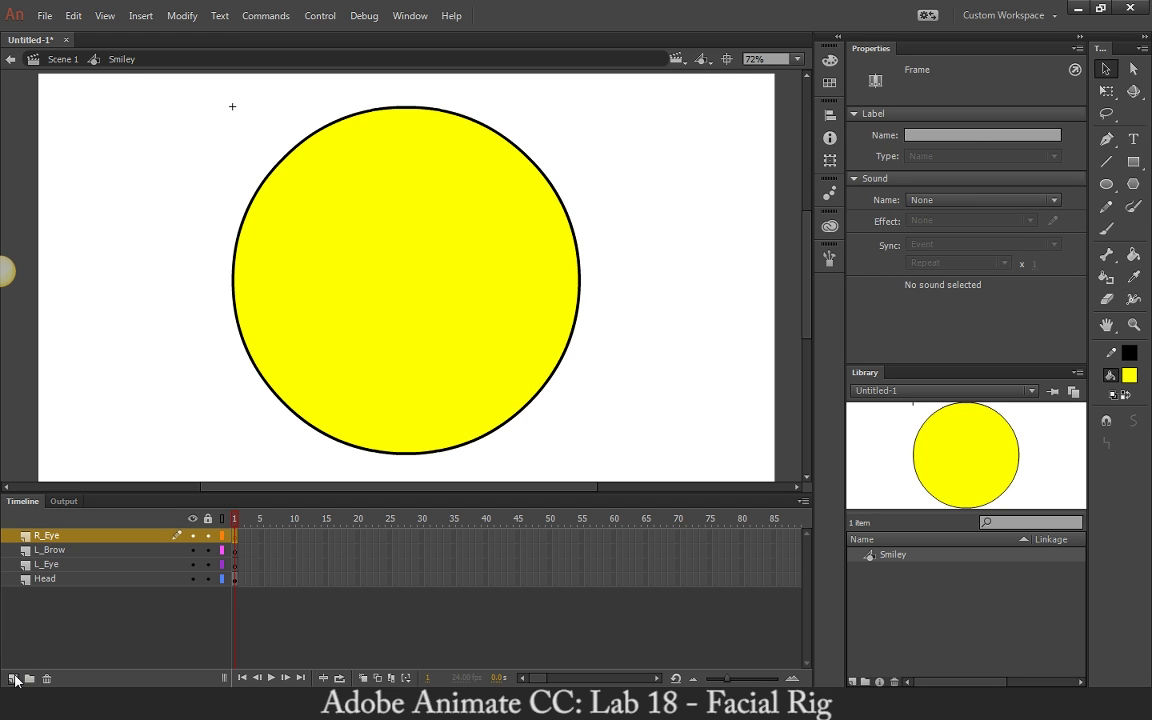
click(13, 679)
double_click(48, 536)
text(R_B)
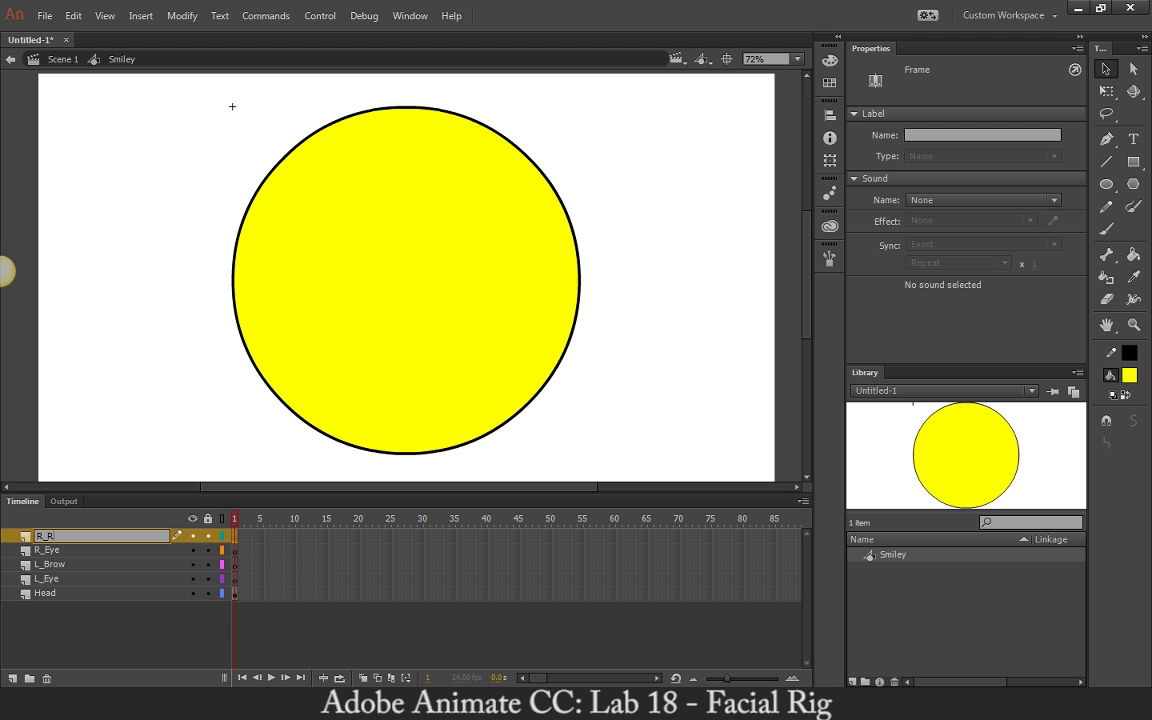
text(row)
key(Return)
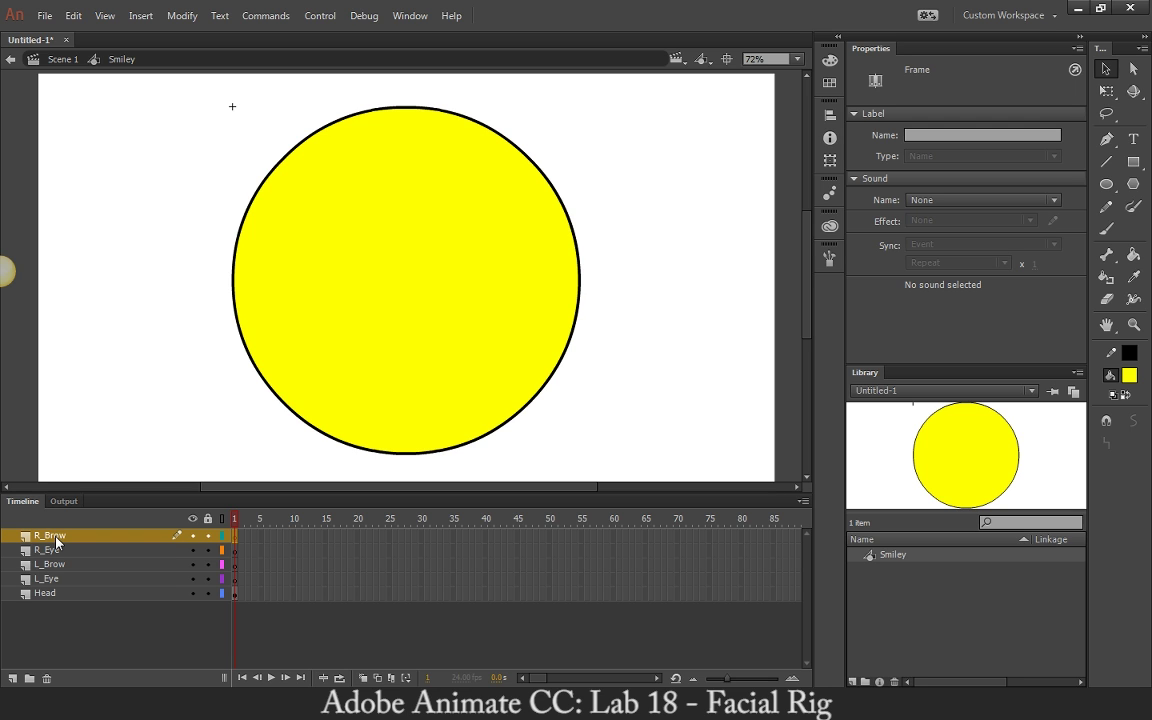
Add a layer named Mouth above all the other layers in the Smiley symbol
click(13, 679)
click(54, 539)
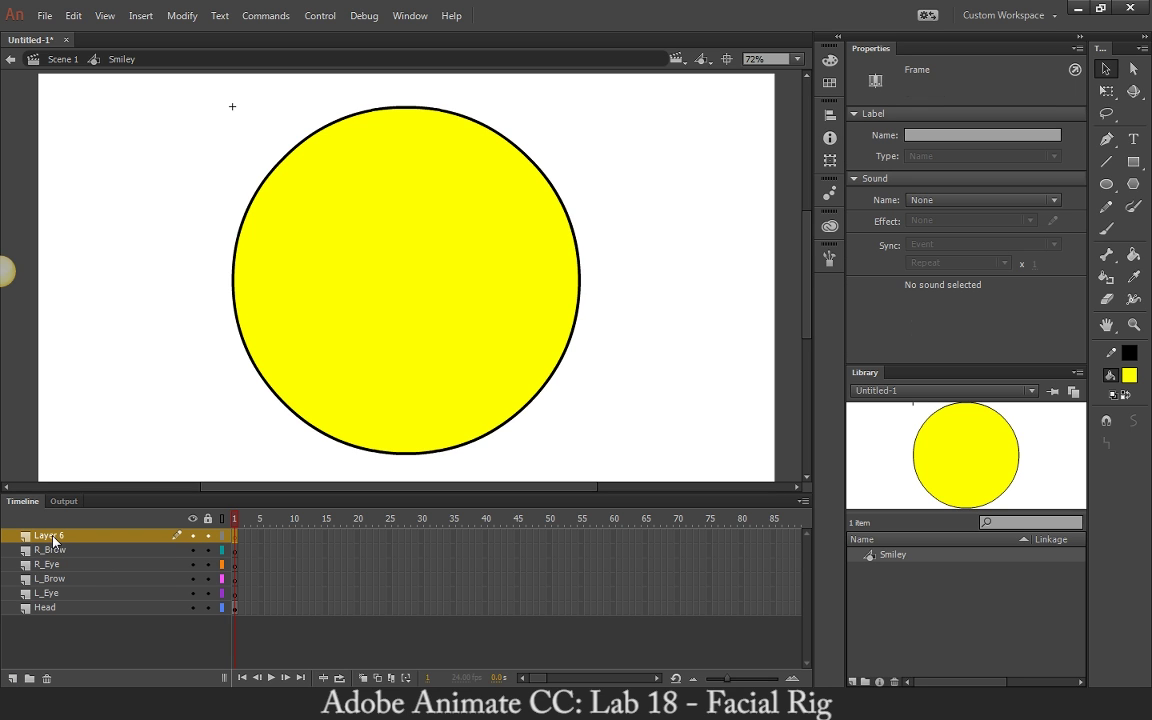
double_click(48, 536)
text(M)
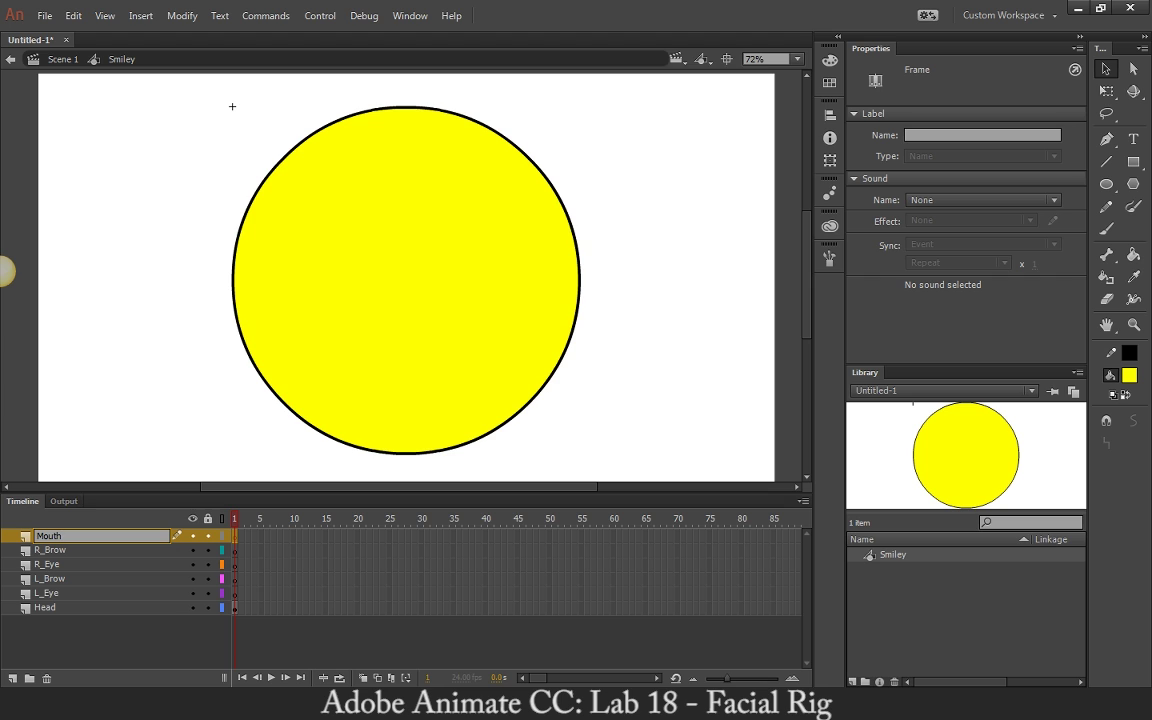
text(outh)
key(Return)
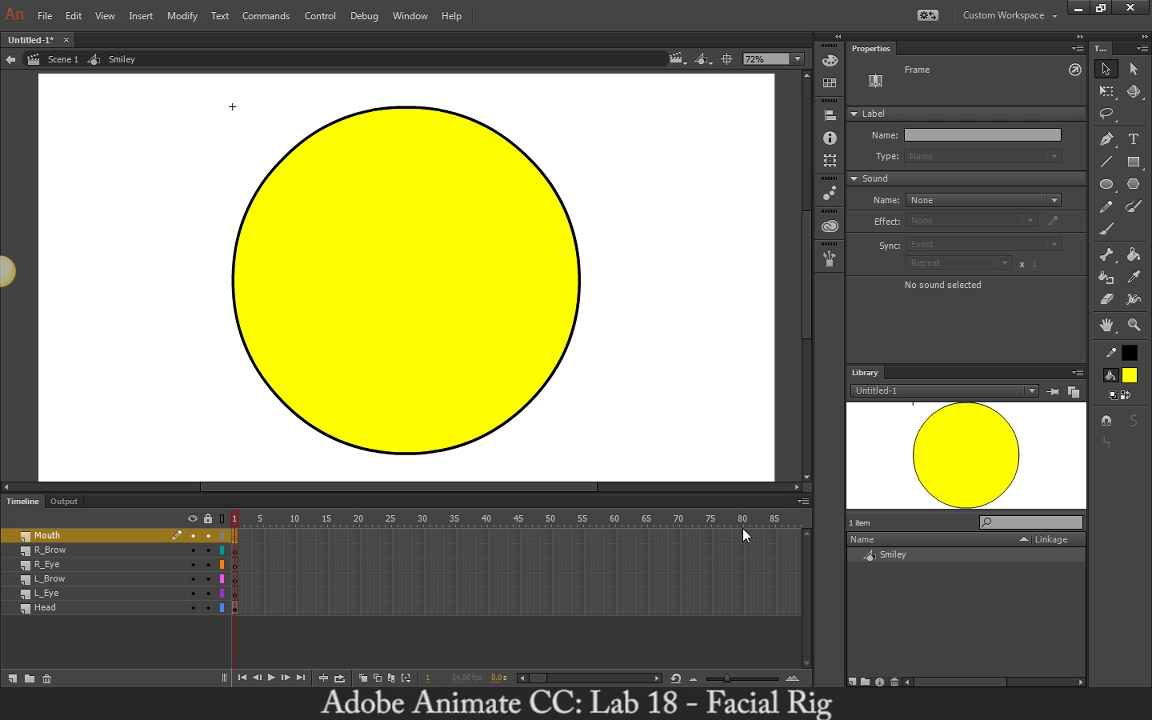
Insert frames at frame 80 on all six layers, from Mouth down to Head, to extend them
drag(741, 535, 739, 603)
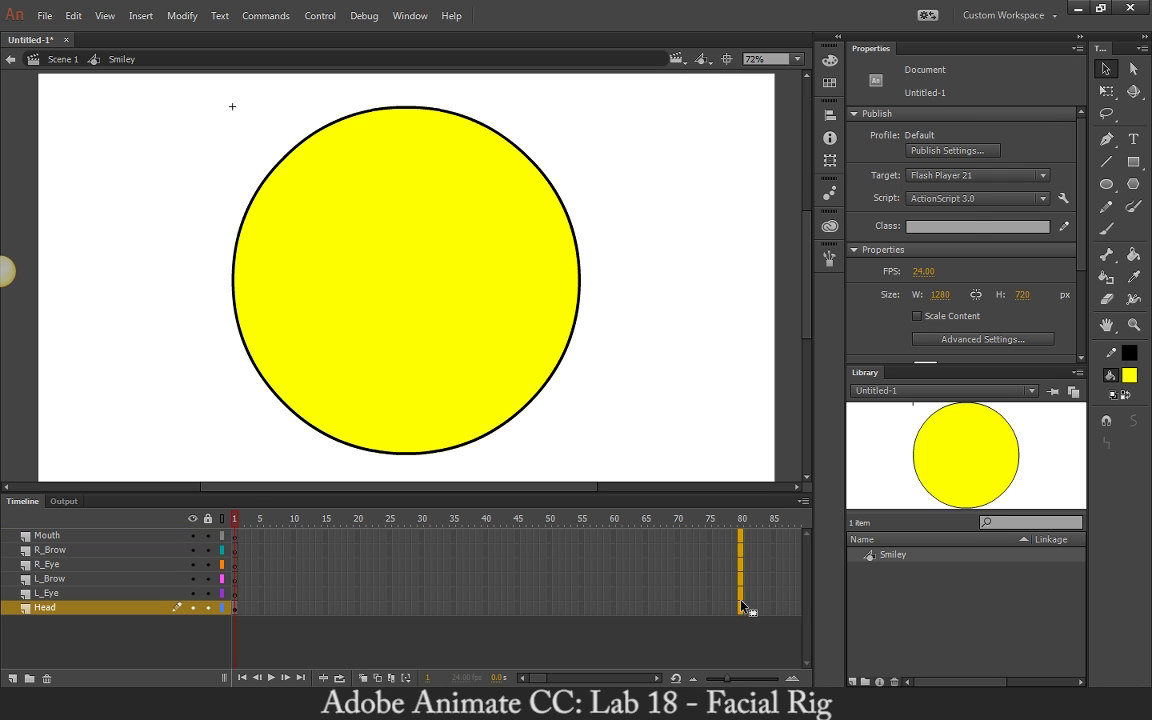
right_click(741, 605)
click(792, 223)
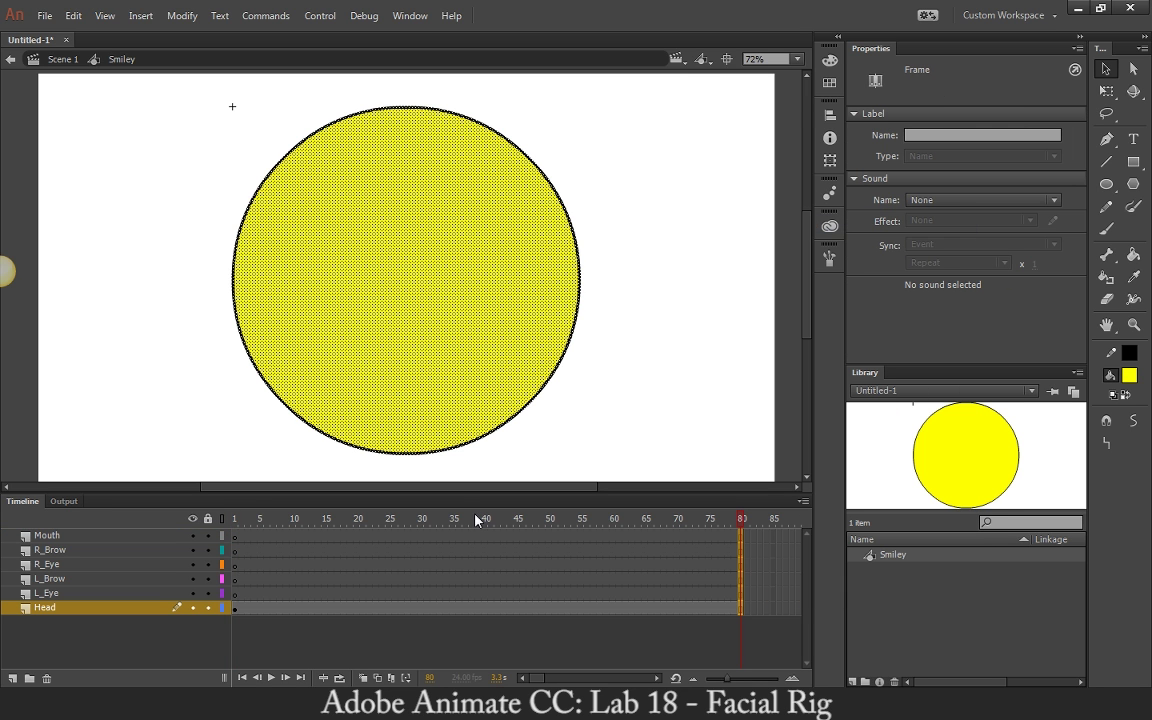
Add a layer named L_Pupil directly above the L_Eye layer
click(66, 592)
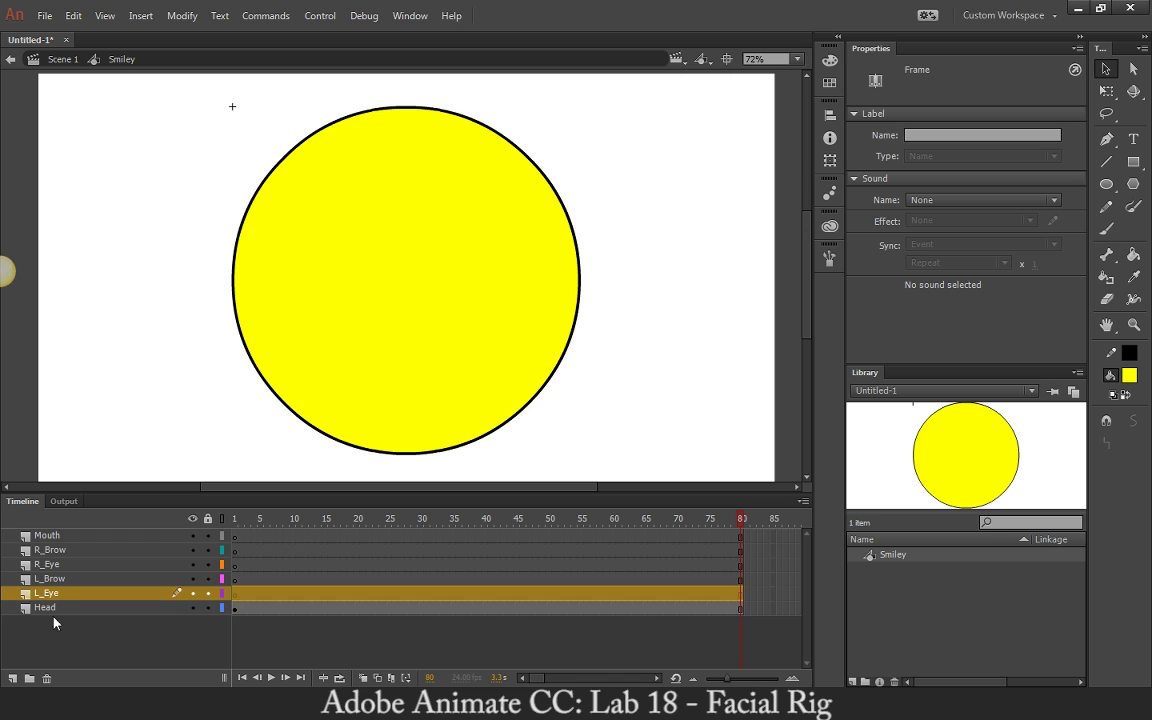
click(20, 677)
double_click(52, 593)
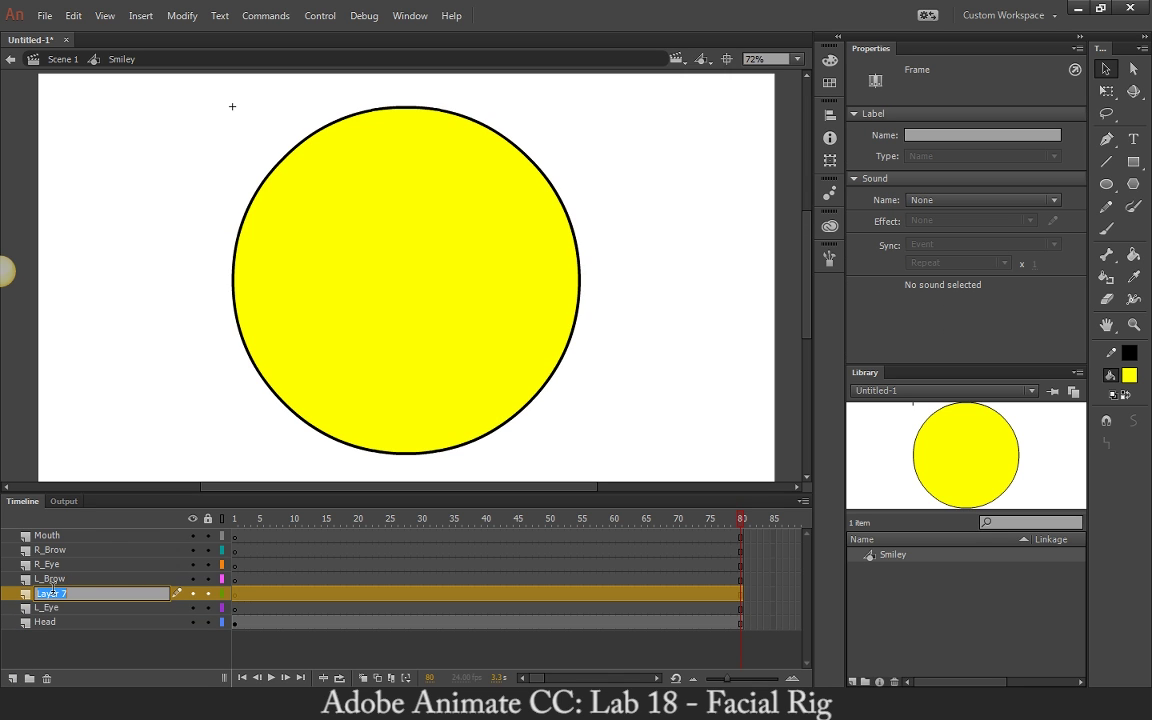
text(L_)
text(Eypil)
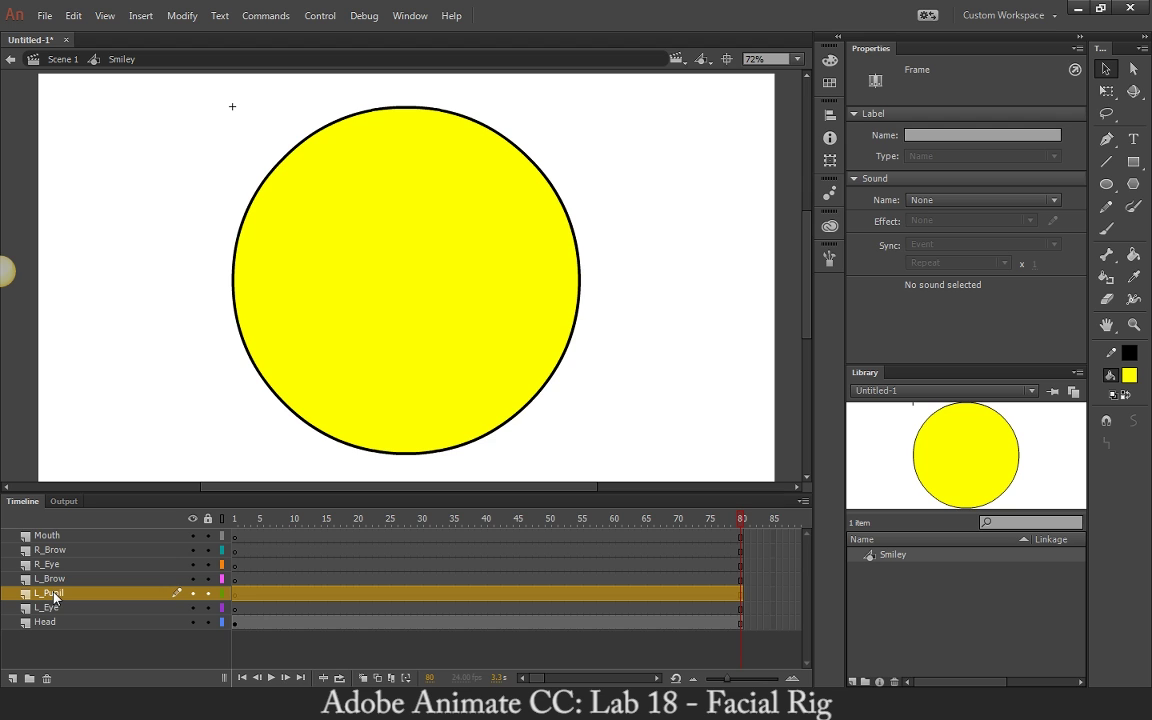
Add a layer directly above R_Eye and name it R_Pupil
click(54, 568)
click(14, 677)
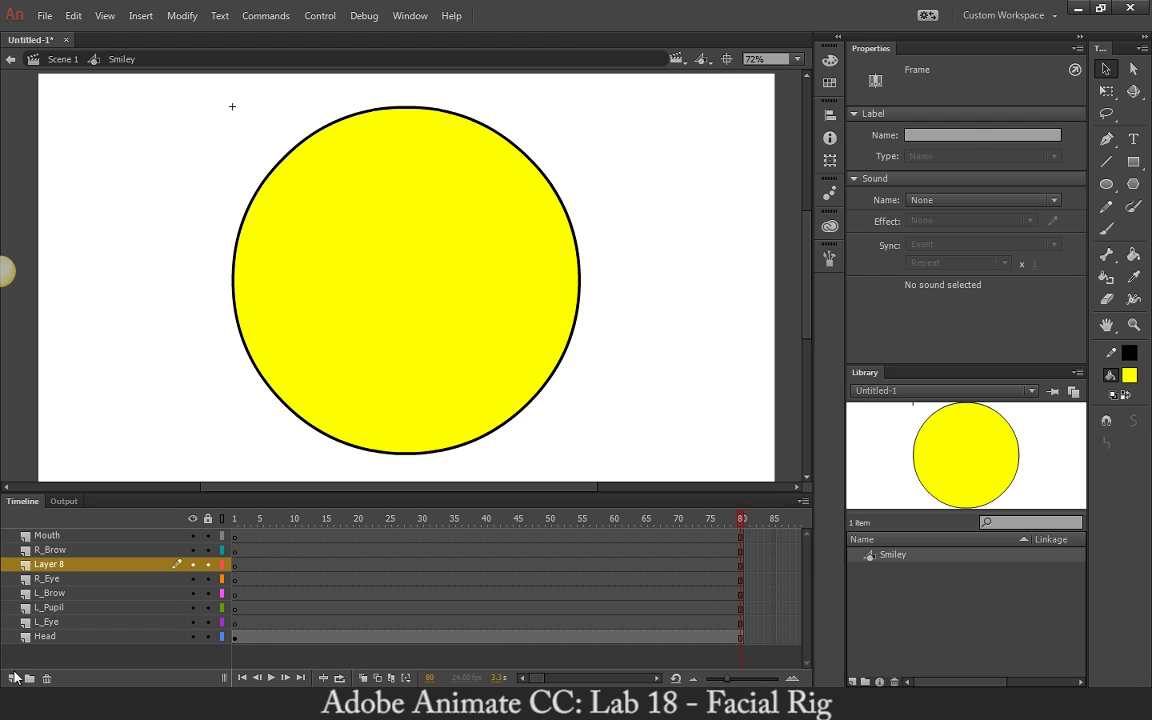
double_click(52, 564)
text(L)
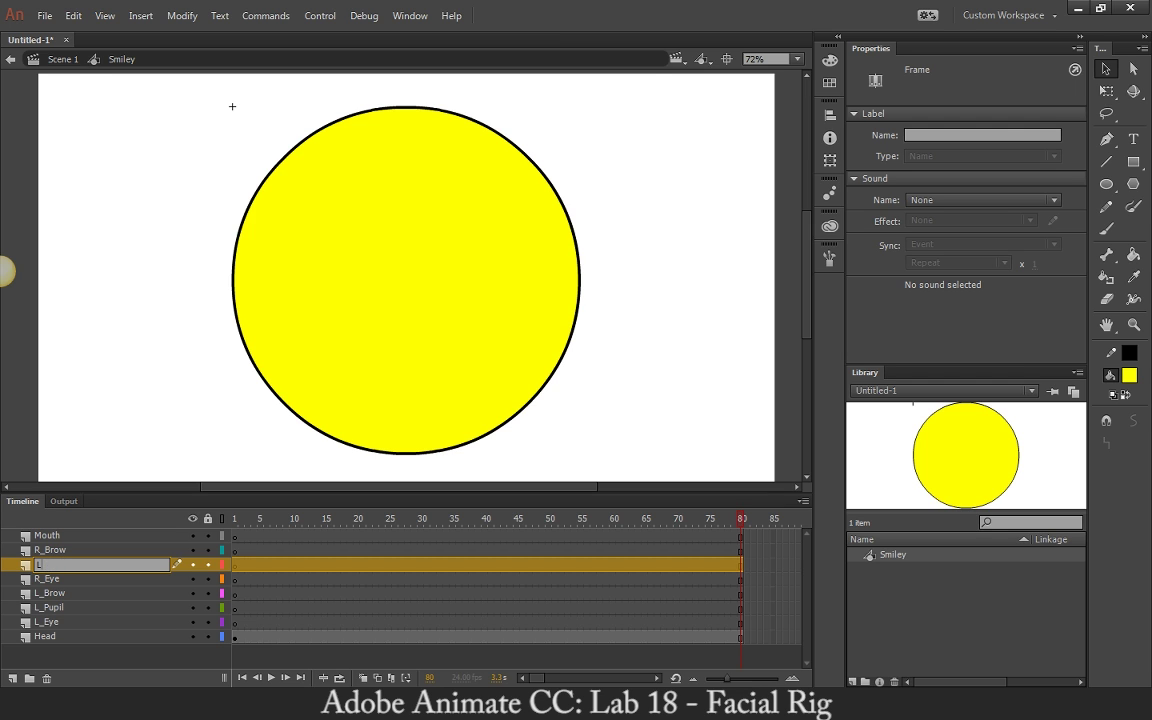
key(BackSpace)
key(shift+r)
key(shift+minus)
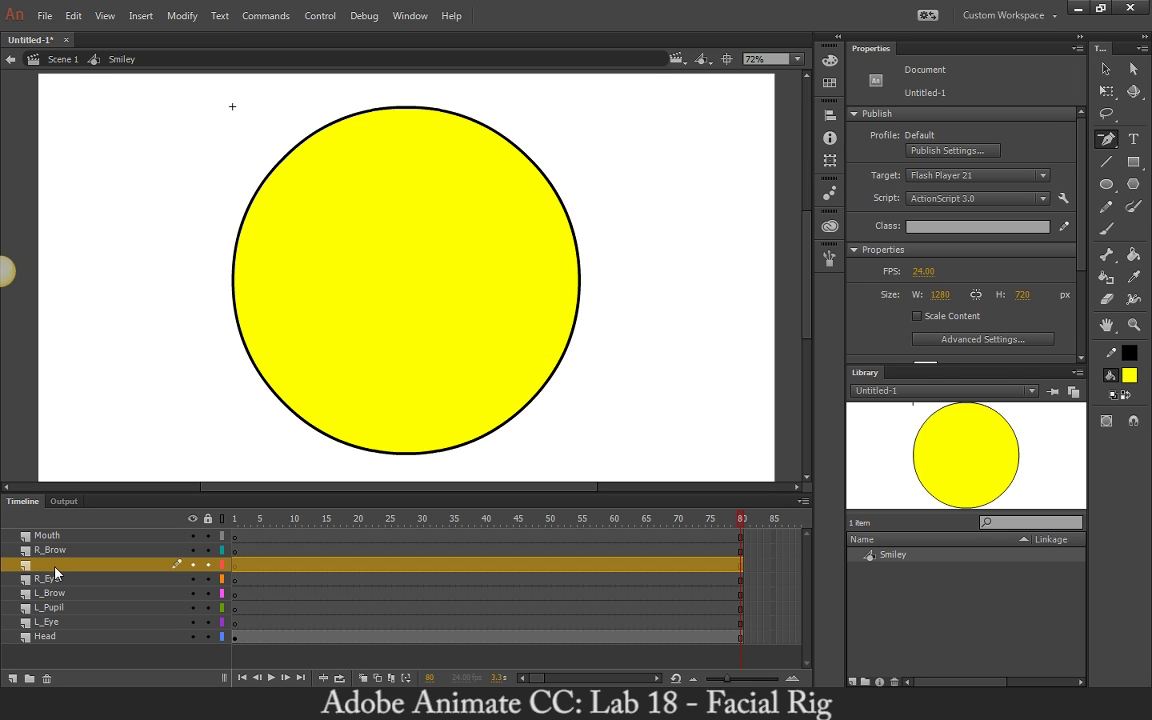
double_click(55, 566)
text(R_Pupil)
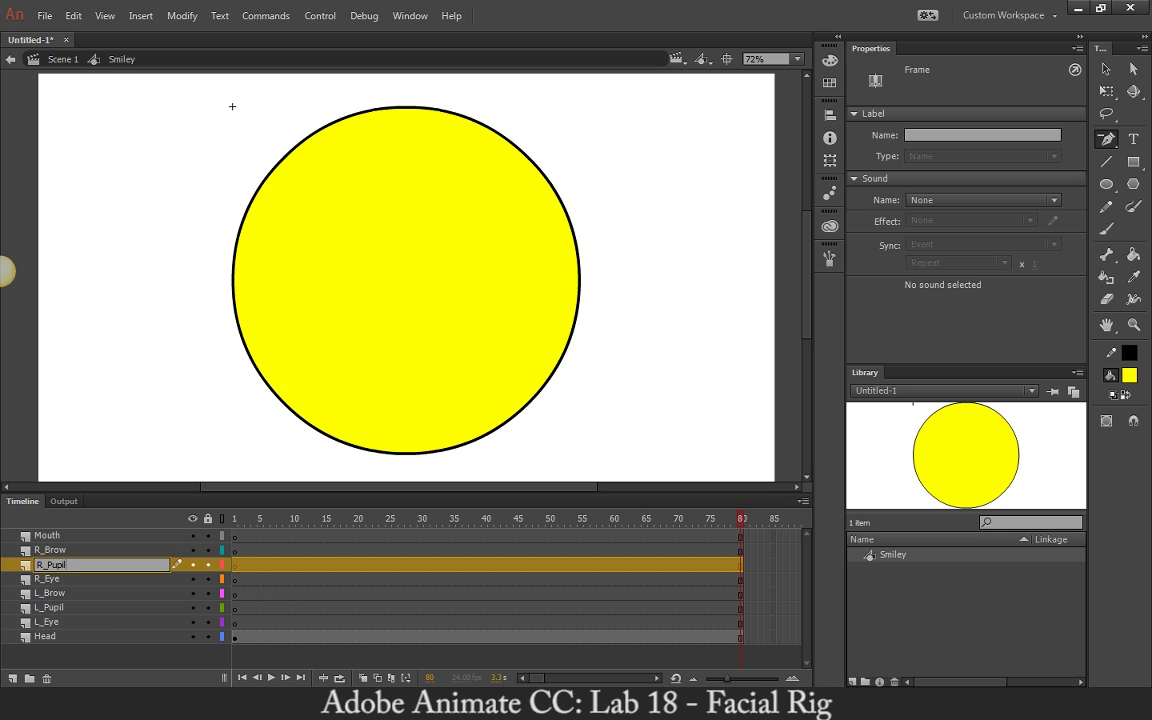
key(Return)
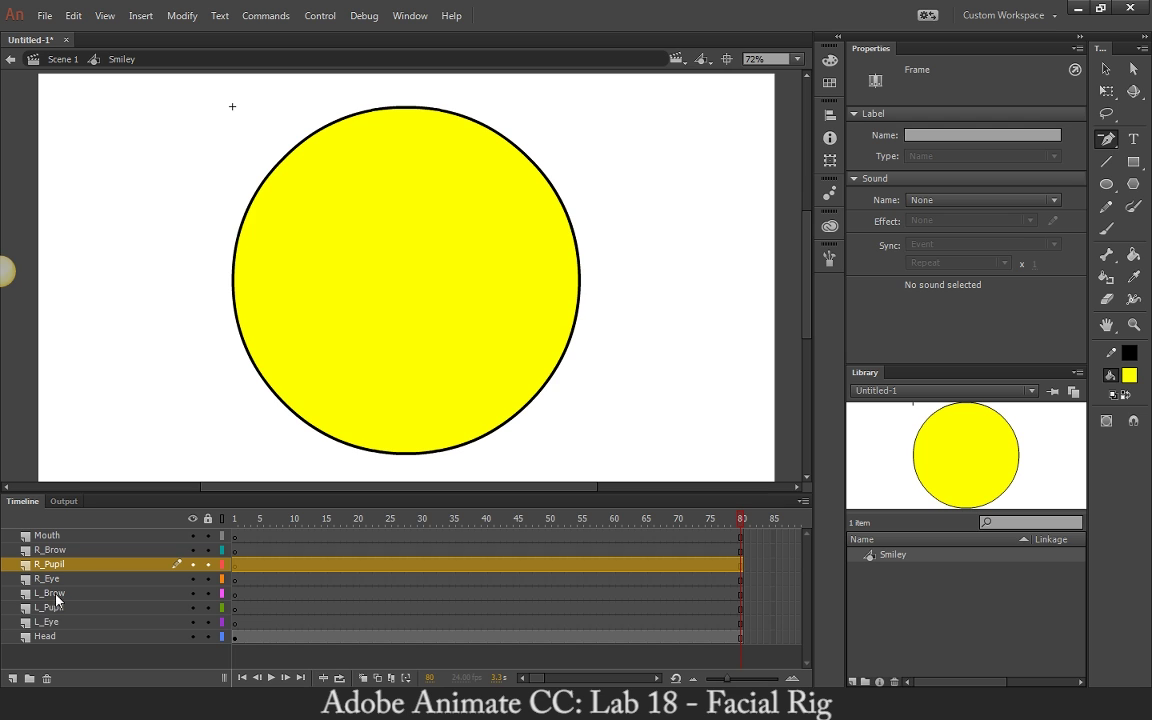
Draw a white-filled, black-outlined upright oval about 92 by 172 px as the left eye on the L_Eye layer
click(61, 622)
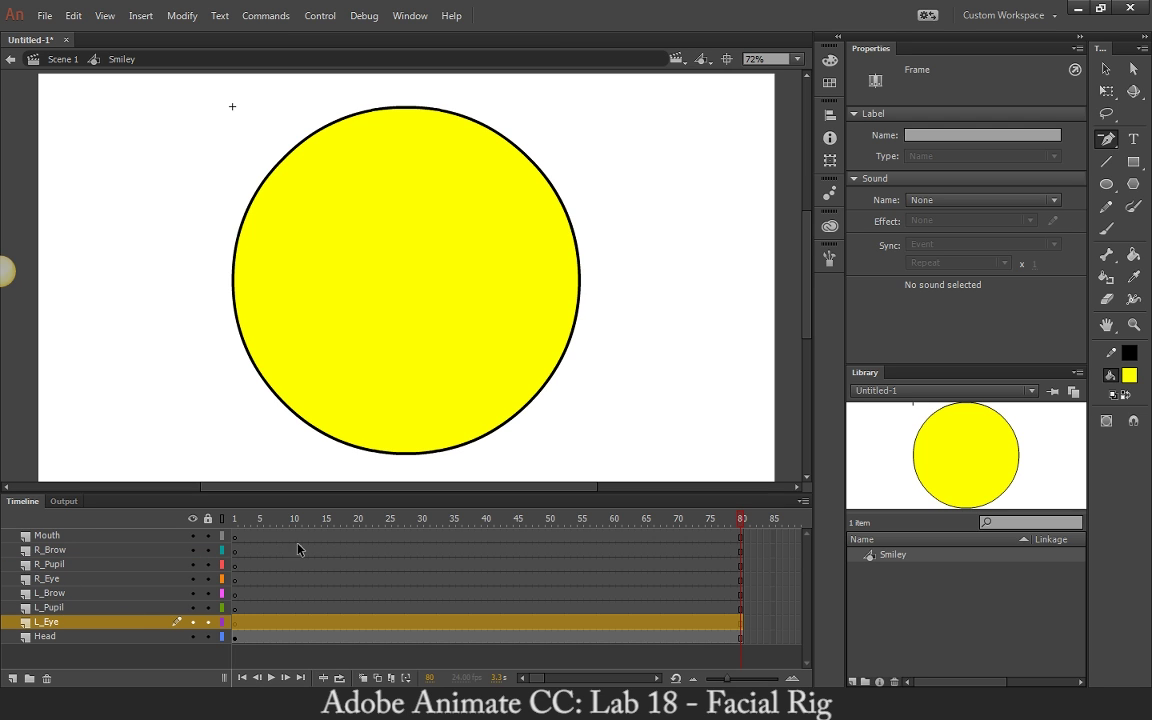
click(1129, 375)
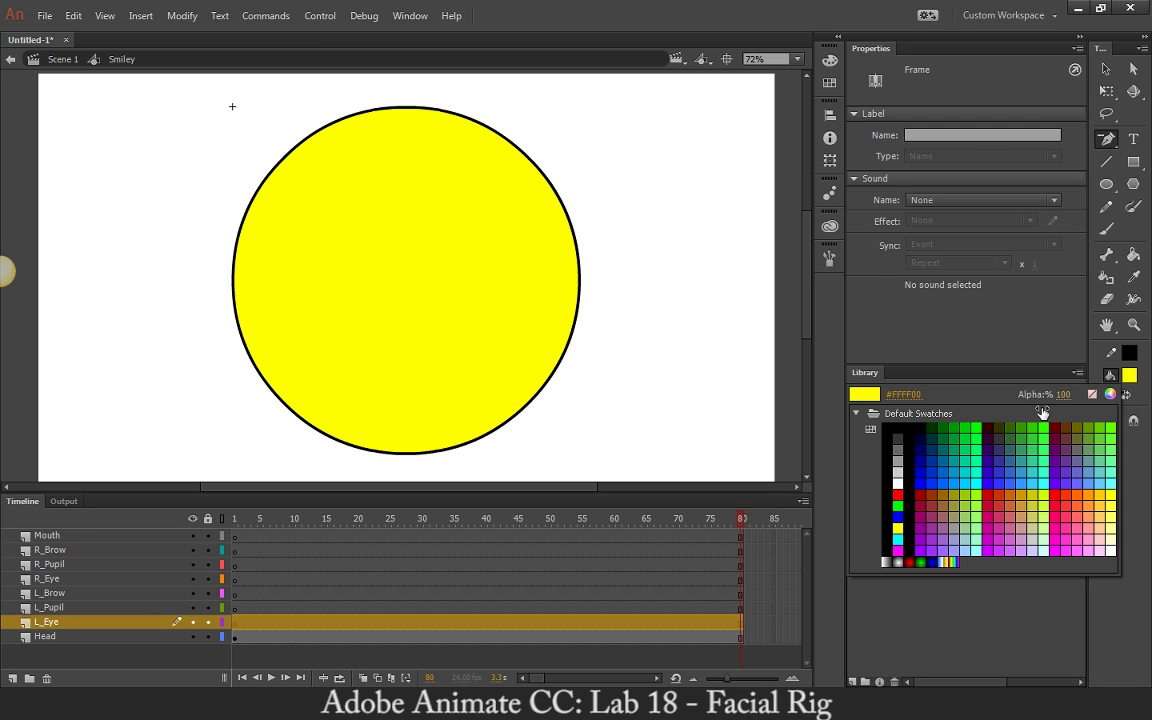
click(930, 476)
key(o)
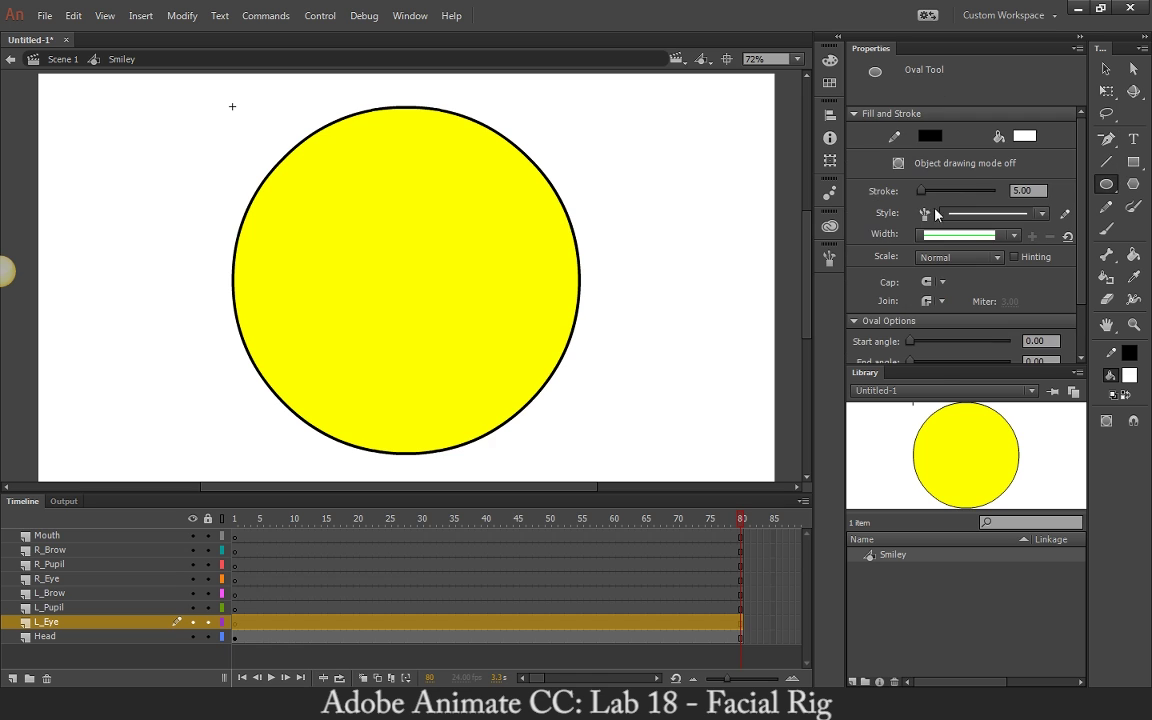
mouse_move(338, 201)
mouse_down()
mouse_move(375, 303)
mouse_move(389, 299)
mouse_up()
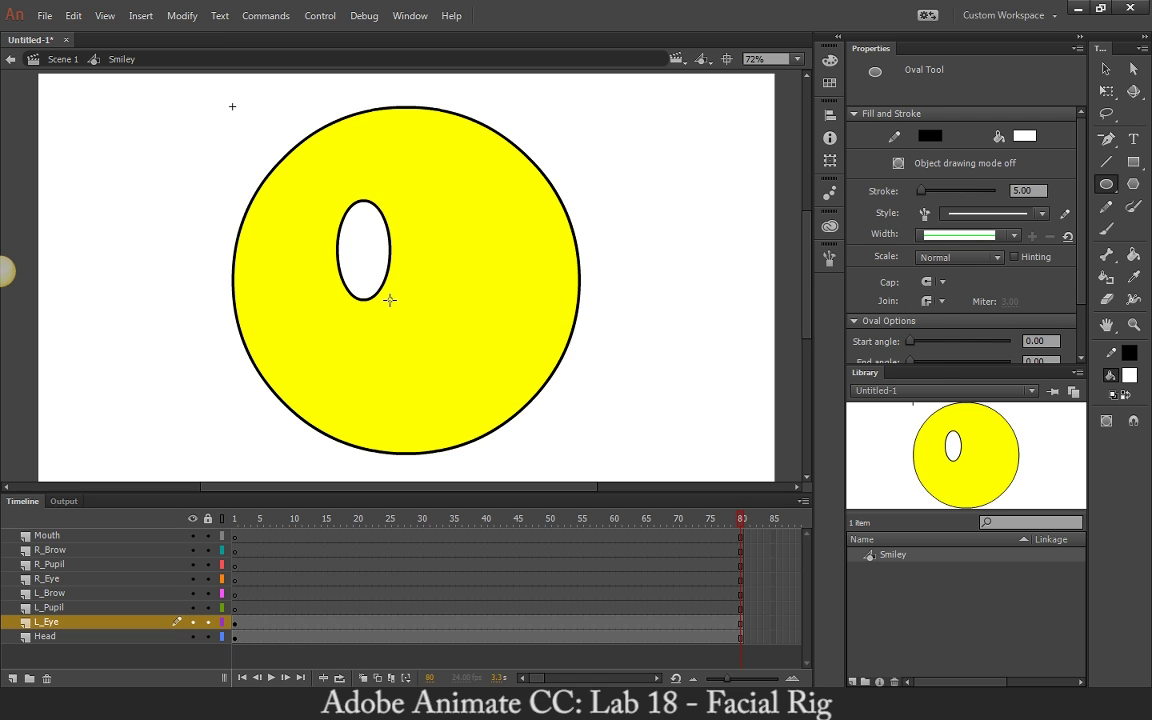
Move the left eye oval slightly up and to the left on the face, to about X 163, Y 133
click(1107, 68)
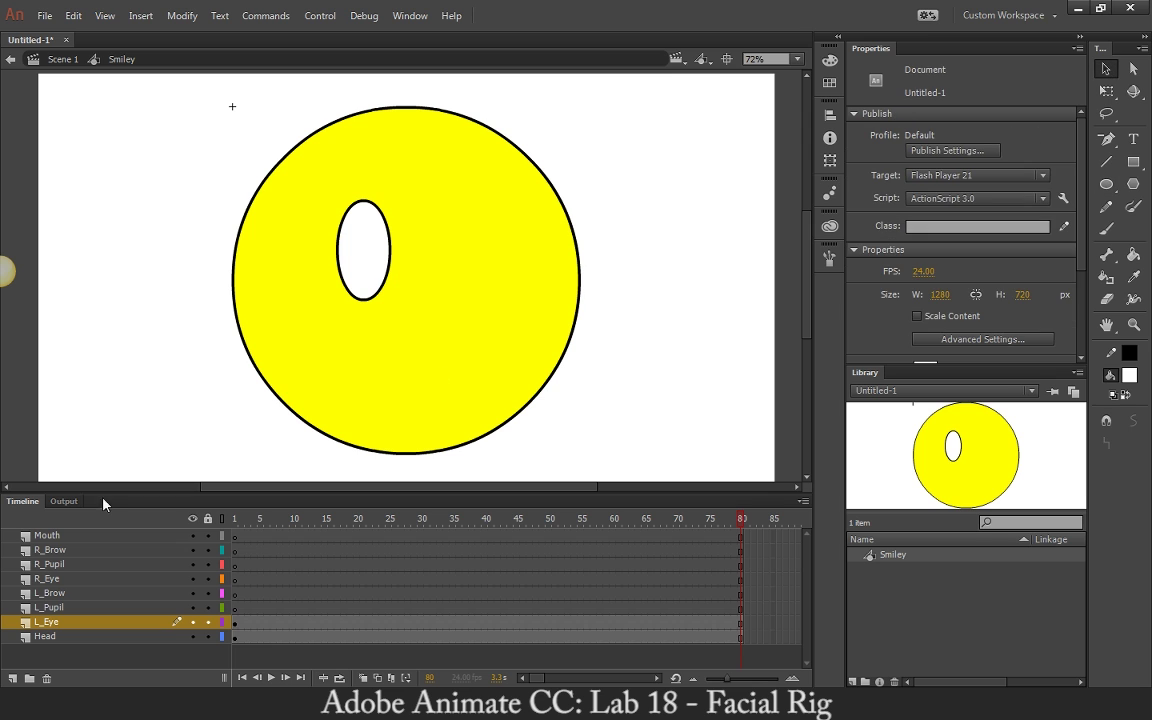
click(50, 621)
drag(369, 256, 360, 238)
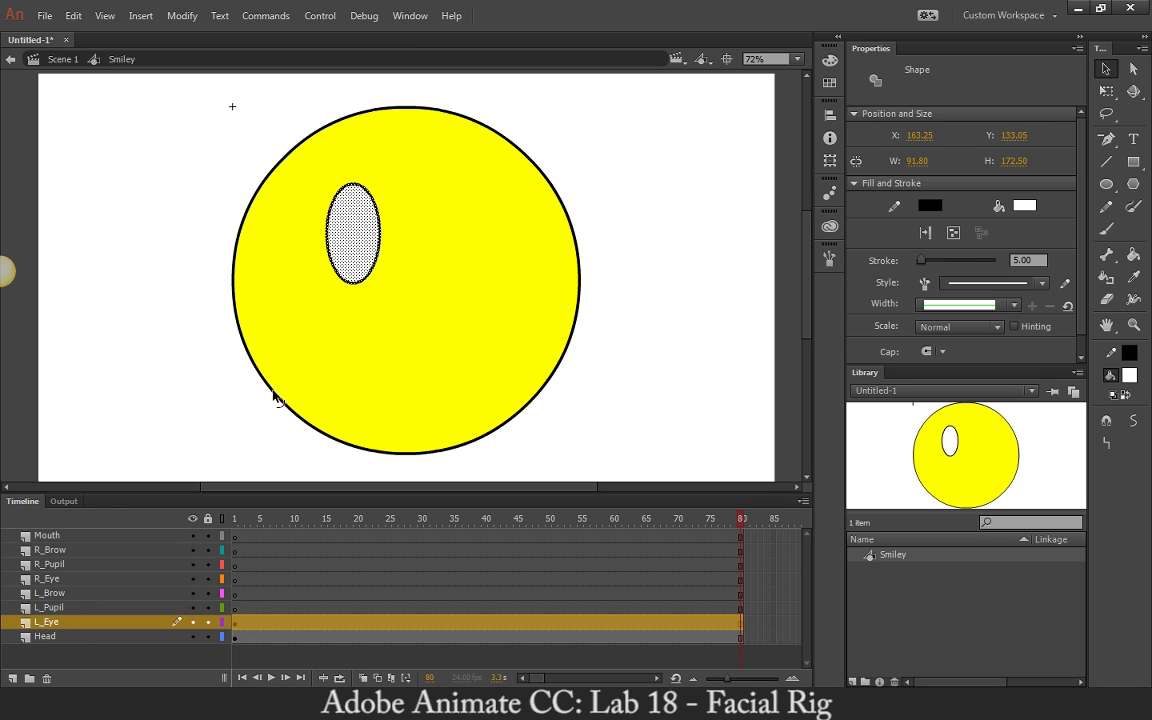
Copy the left eye oval onto the R_Eye layer and place the copy beside it as the right eye
right_click(365, 255)
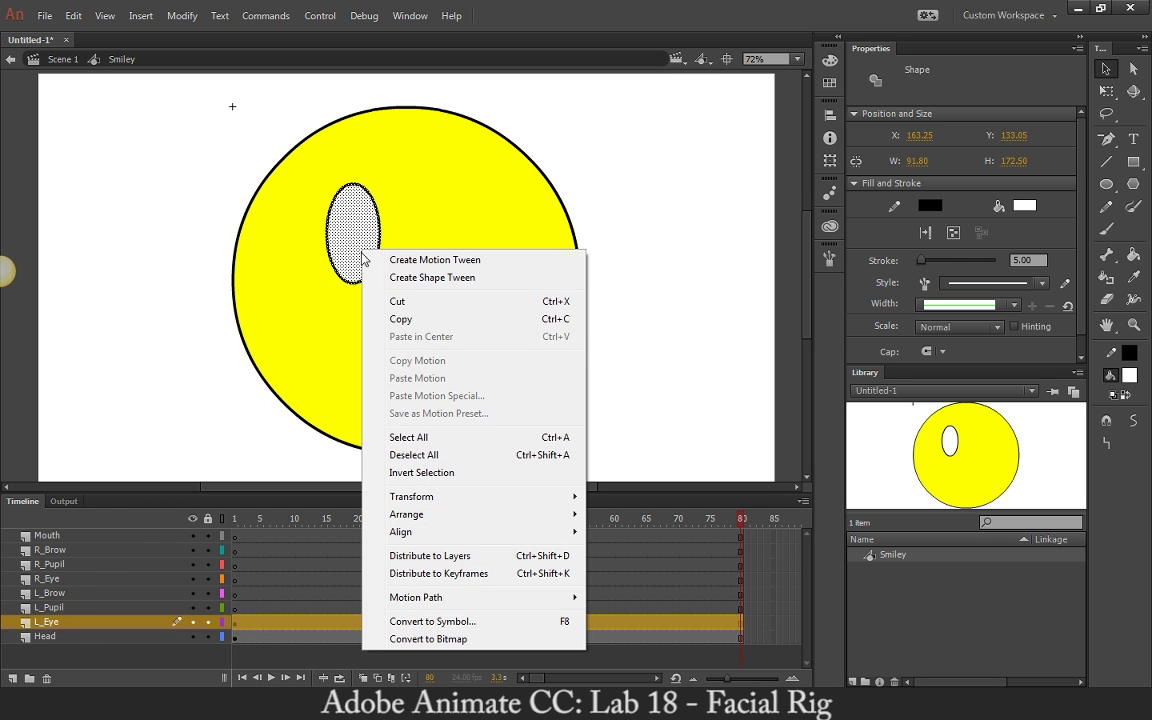
click(395, 319)
click(66, 580)
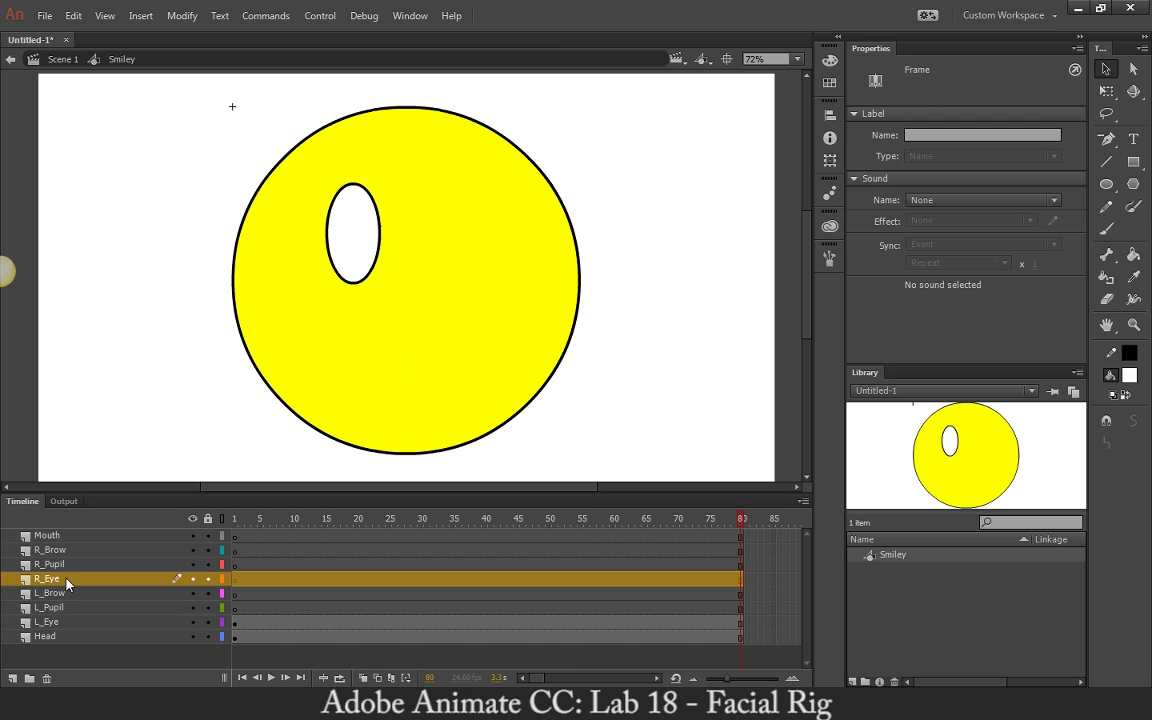
key(ctrl+v)
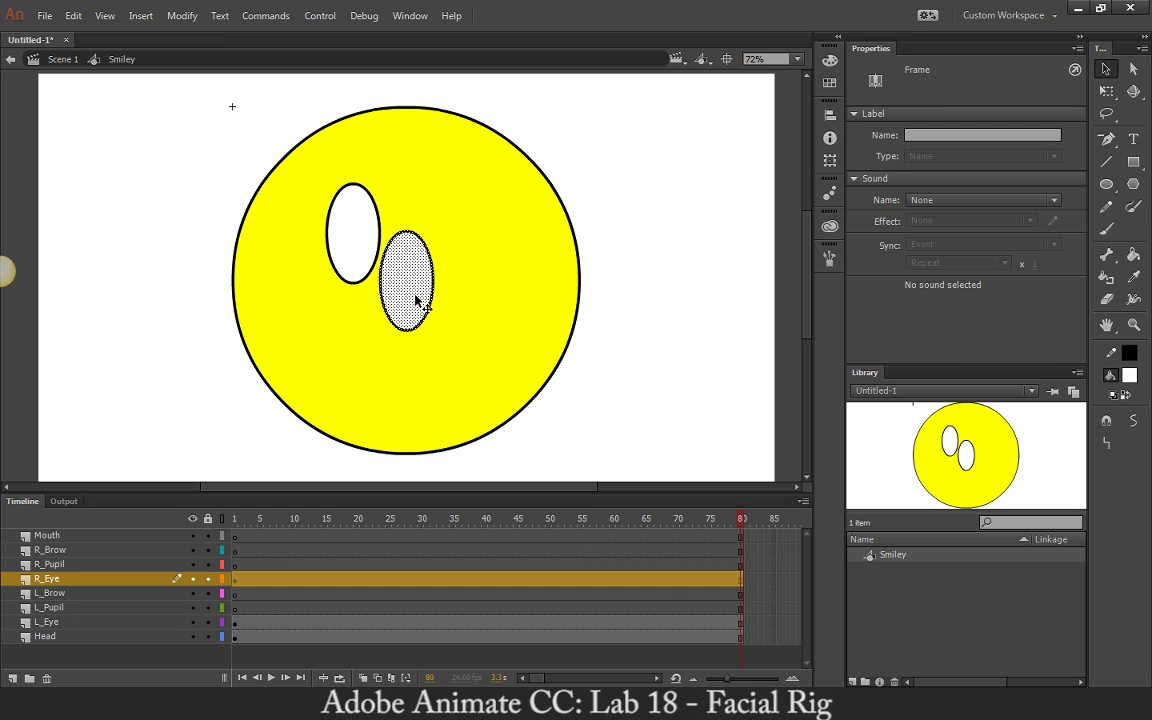
drag(419, 301, 470, 249)
click(469, 467)
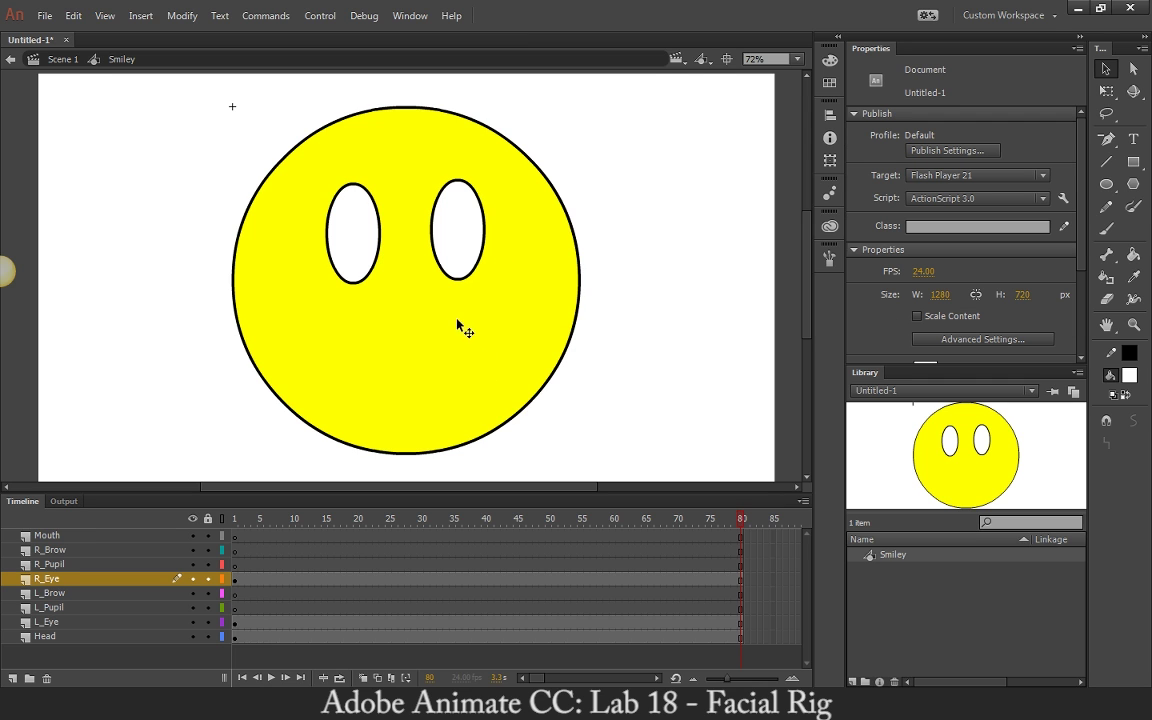
Nudge the right eye slightly down to align it with the left eye, and lock the R_Eye and L_Eye layers
click(70, 579)
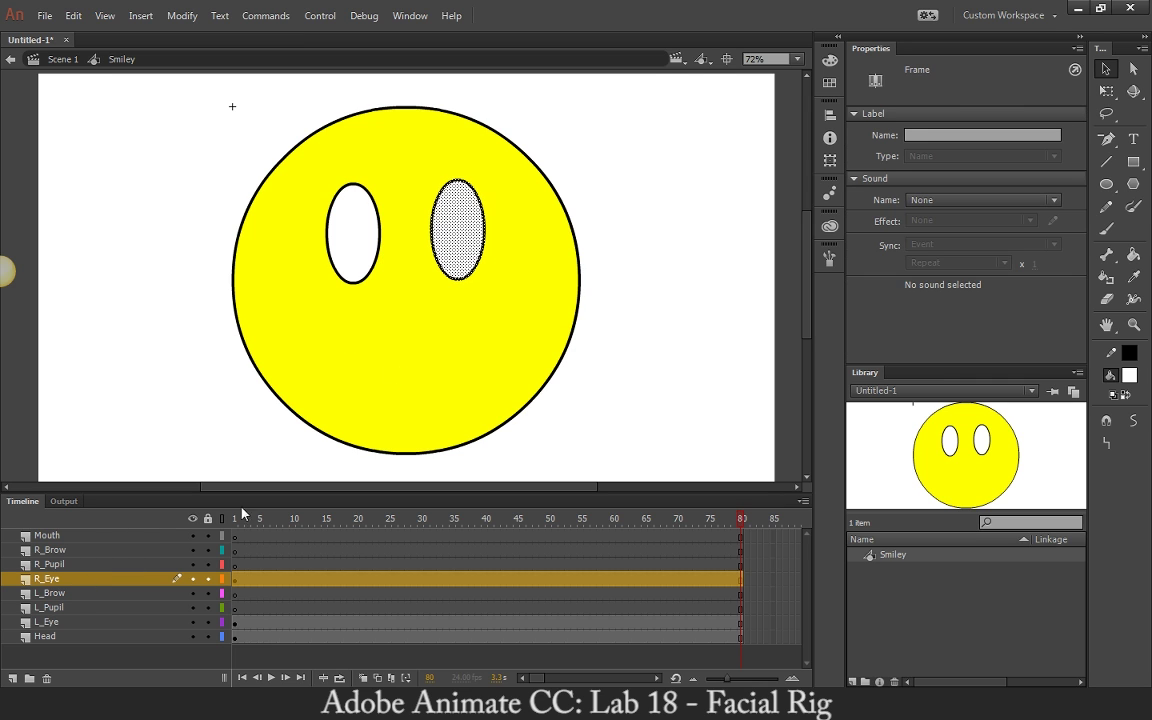
click(452, 262)
drag(452, 262, 452, 263)
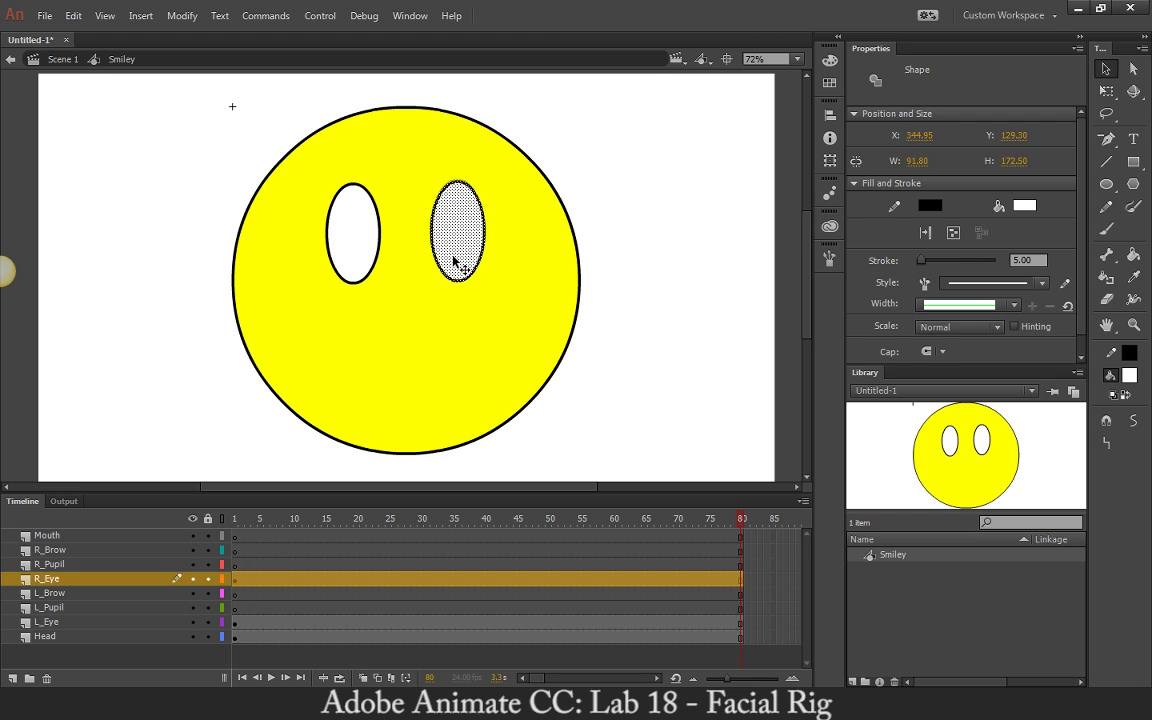
click(602, 257)
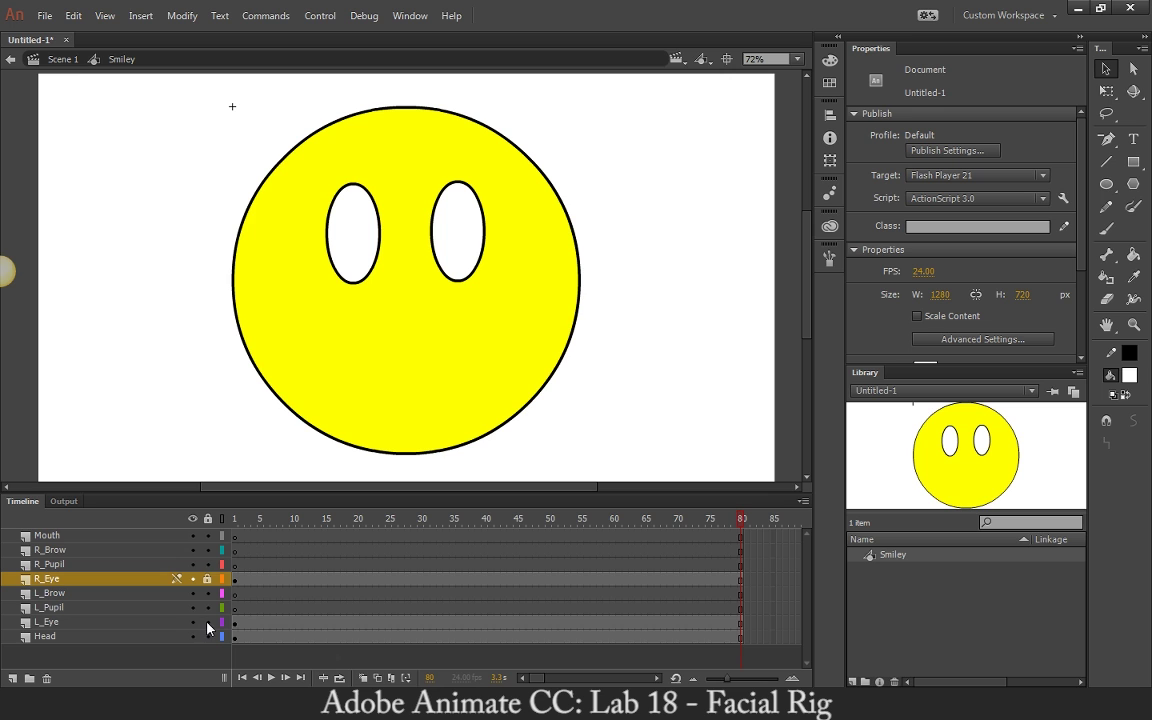
Draw a black-filled circle about 35 px wide on the L_Pupil layer, in the lower half of the left eye
click(100, 605)
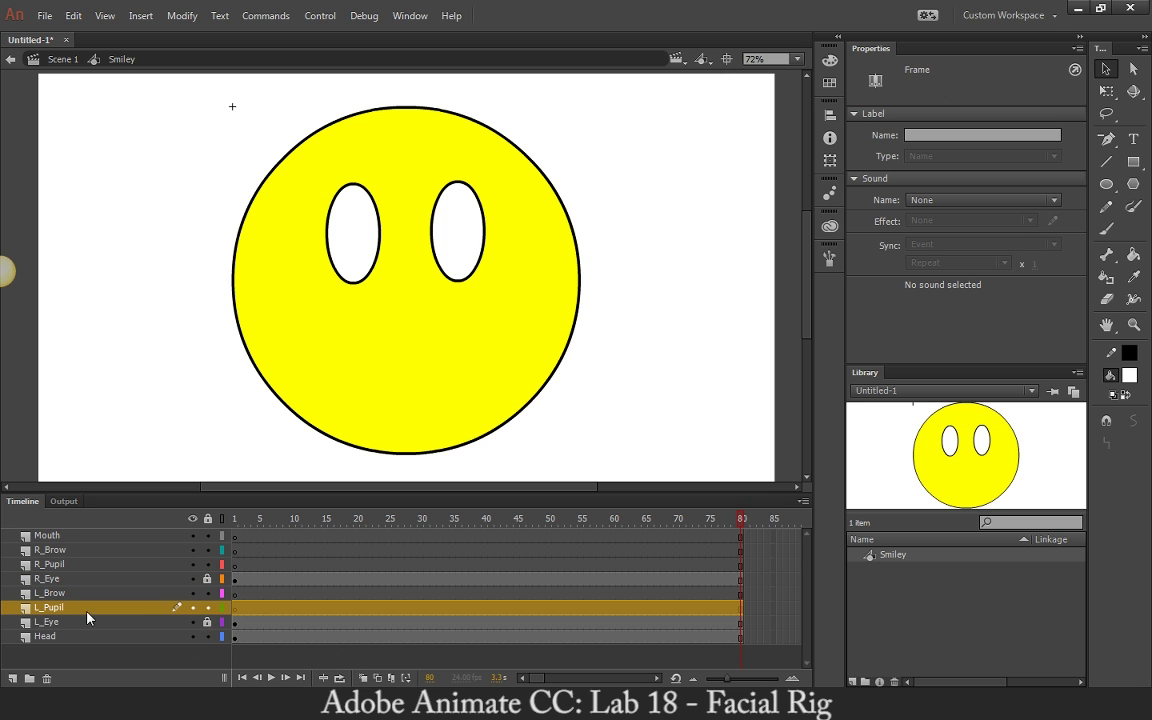
click(1129, 375)
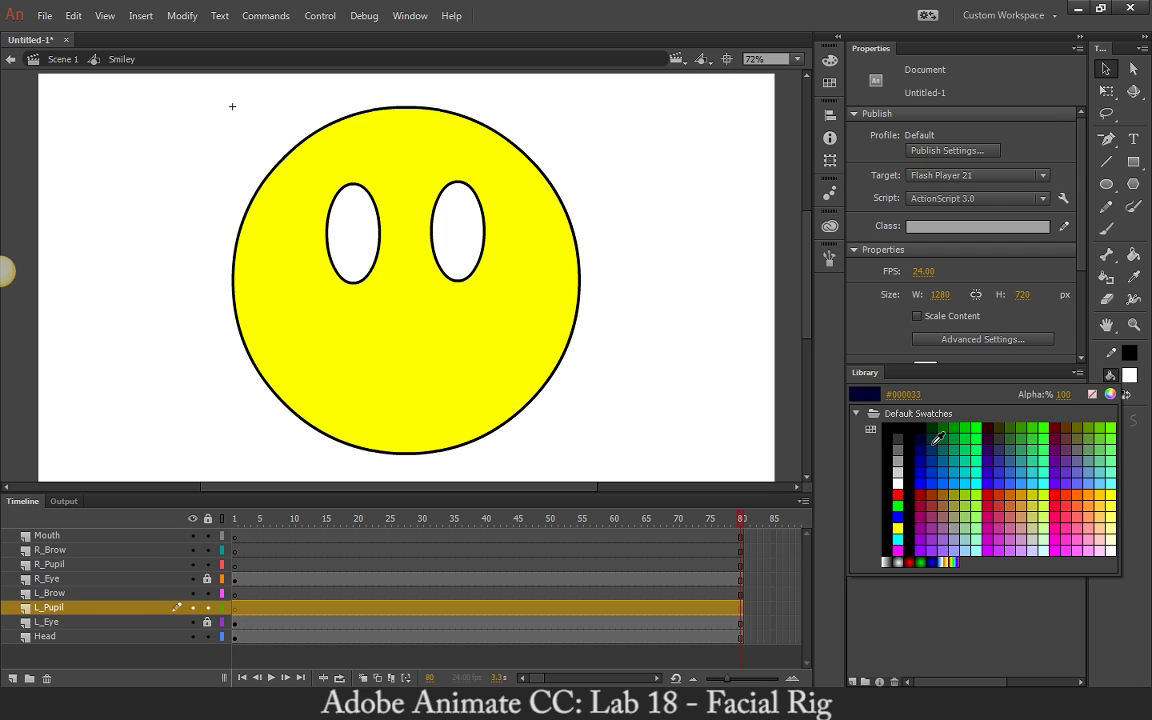
click(908, 425)
key(o)
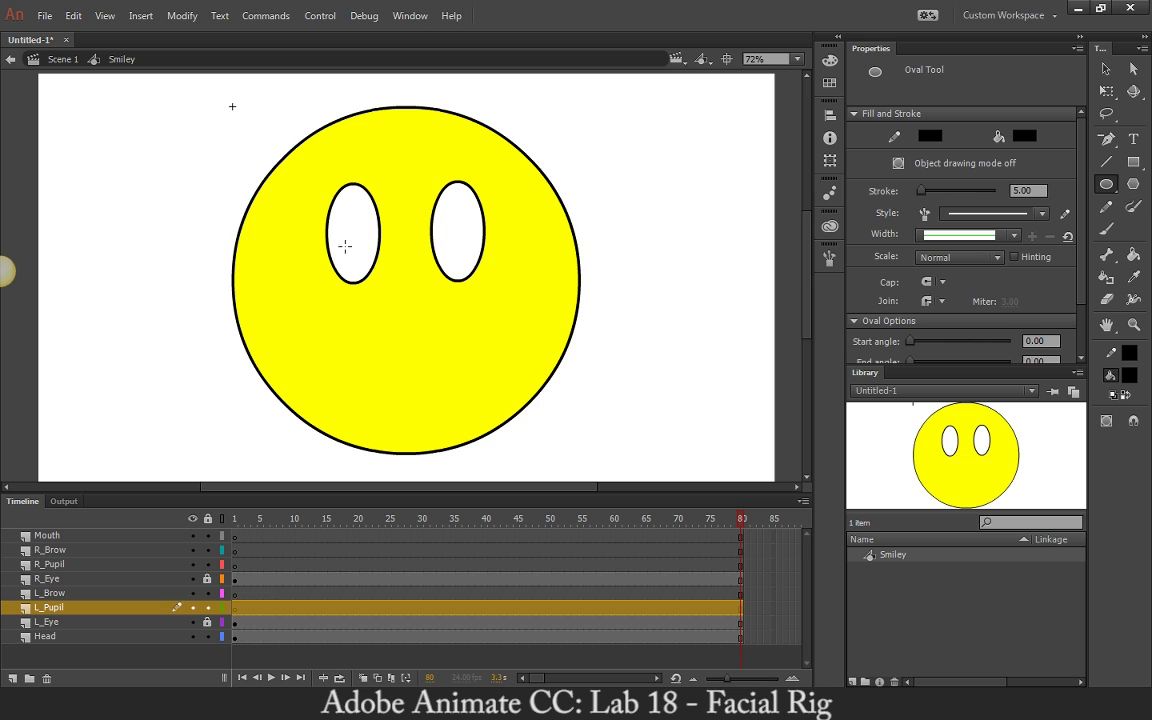
drag(343, 241, 363, 261)
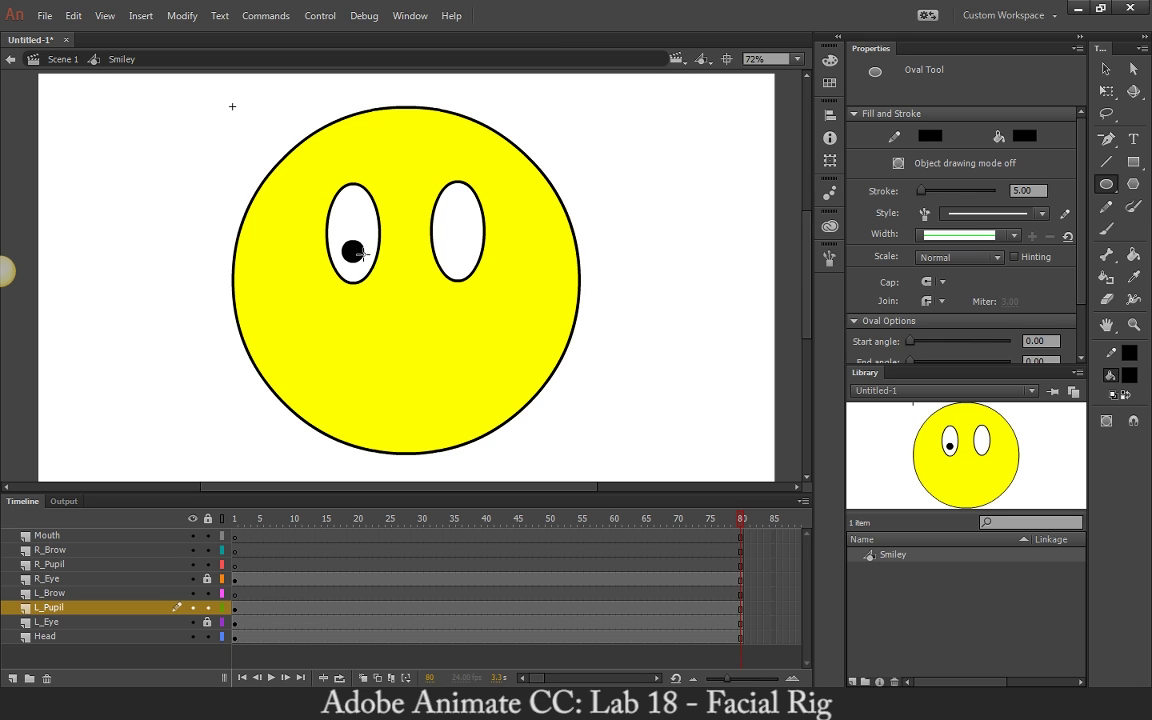
ctrl+click(79, 566)
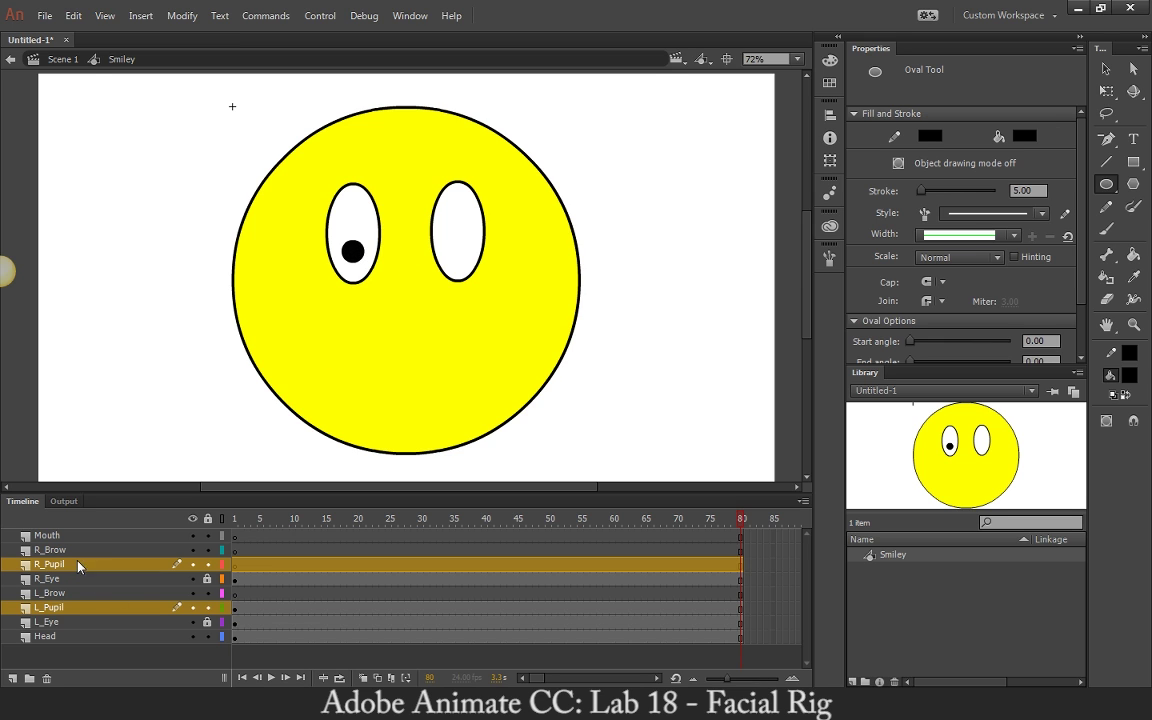
click(79, 566)
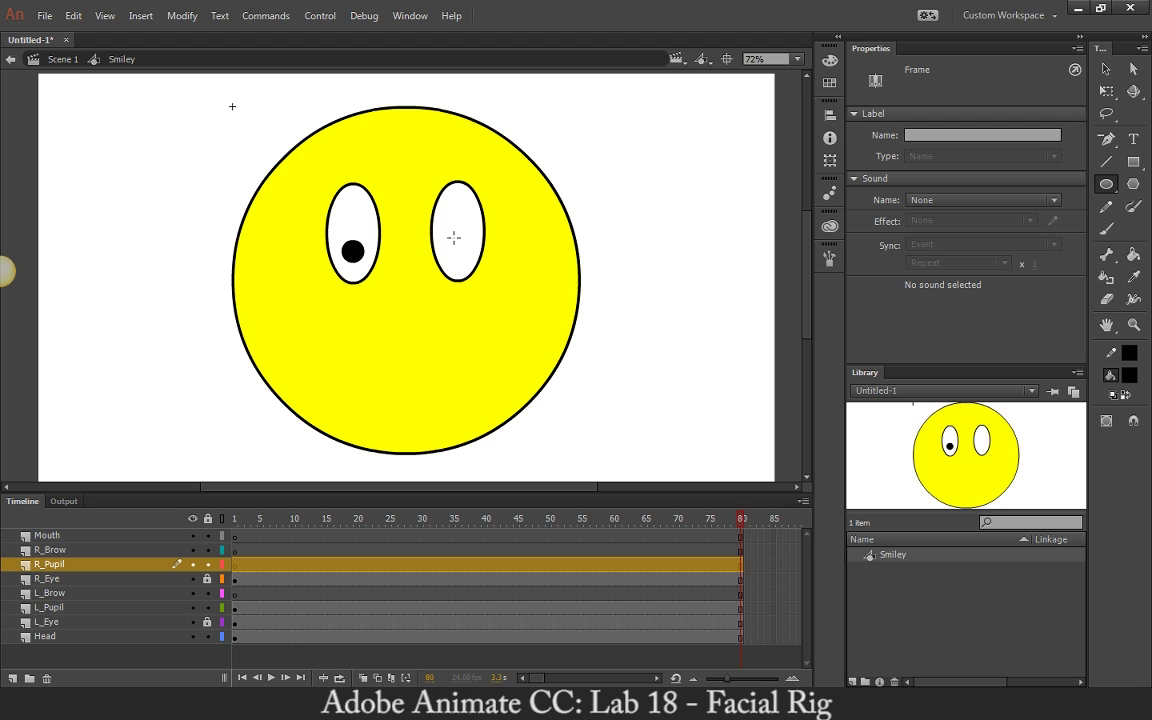
drag(452, 237, 470, 256)
key(ctrl+z)
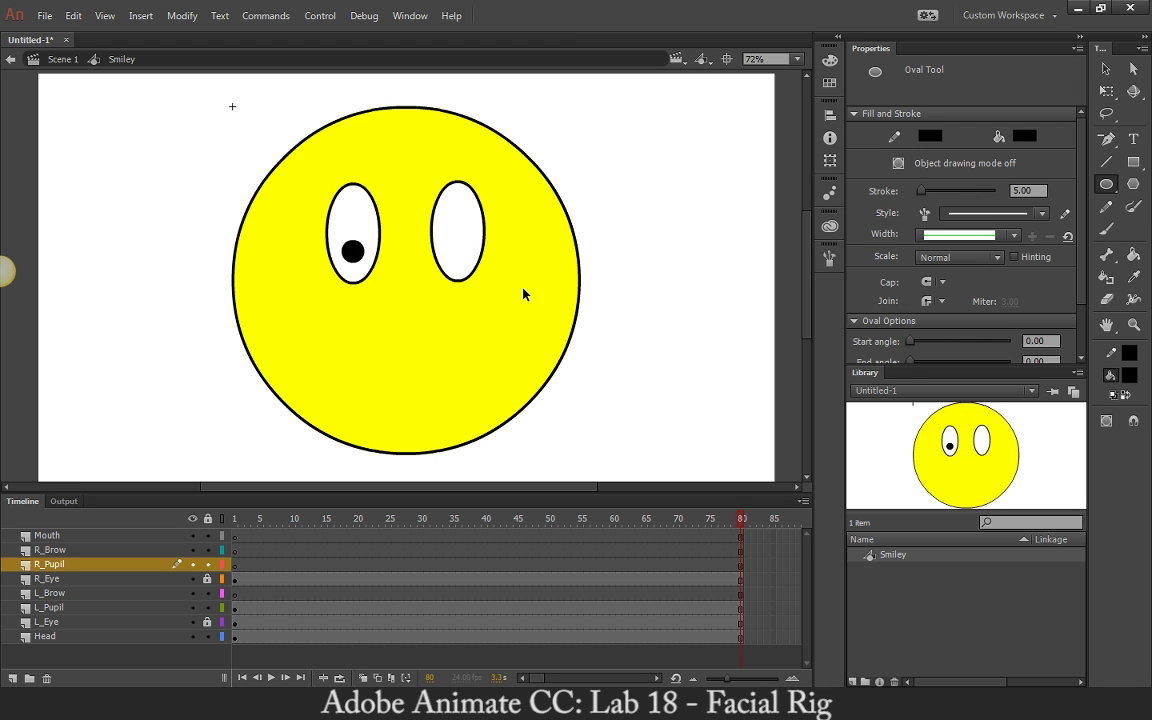
Copy the left pupil and paste it in place on the R_Pupil layer
click(65, 607)
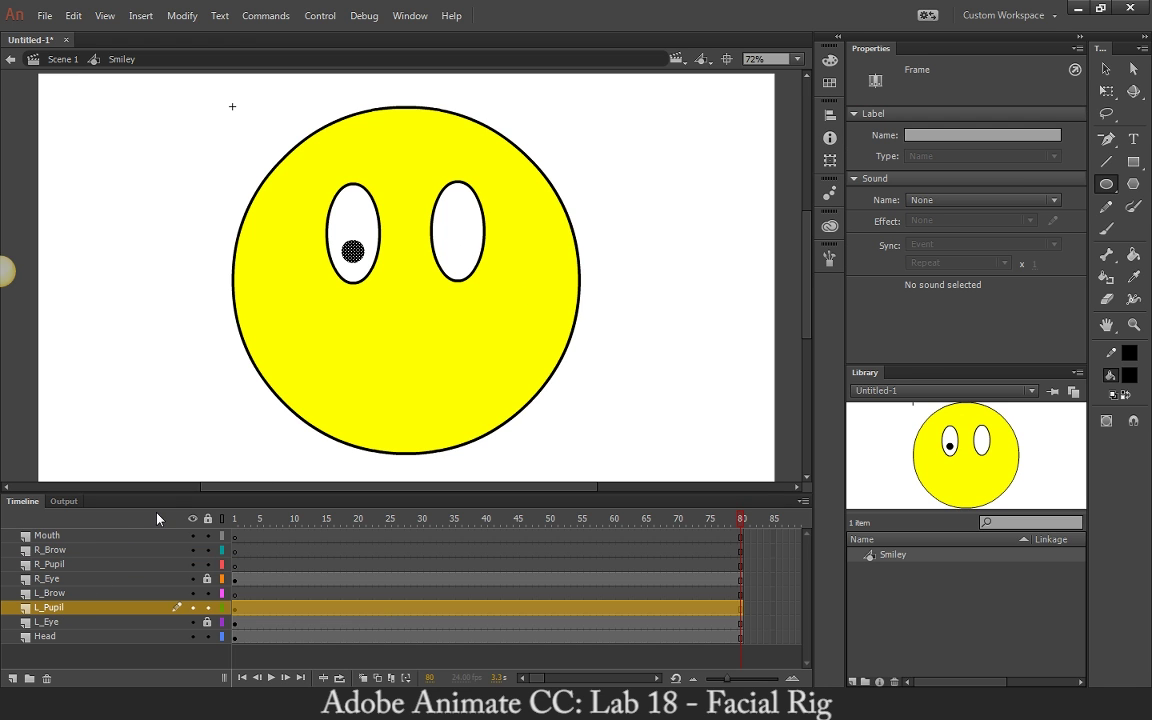
click(80, 565)
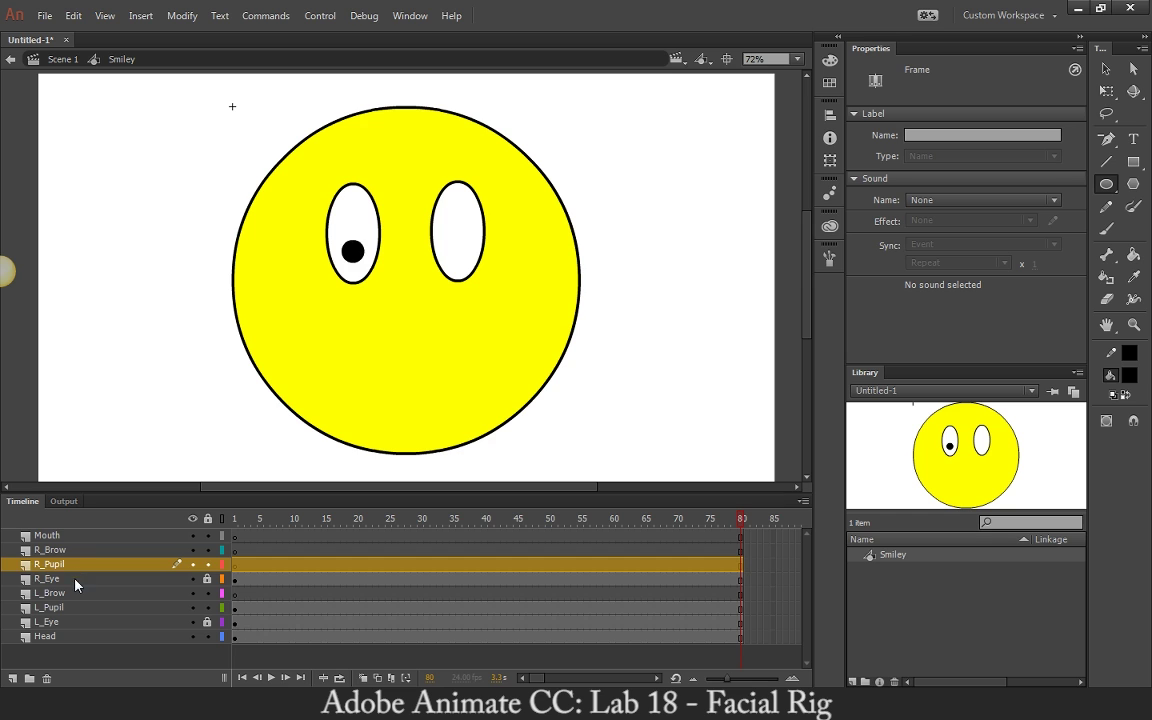
click(77, 578)
click(78, 568)
key(ctrl+shift+v)
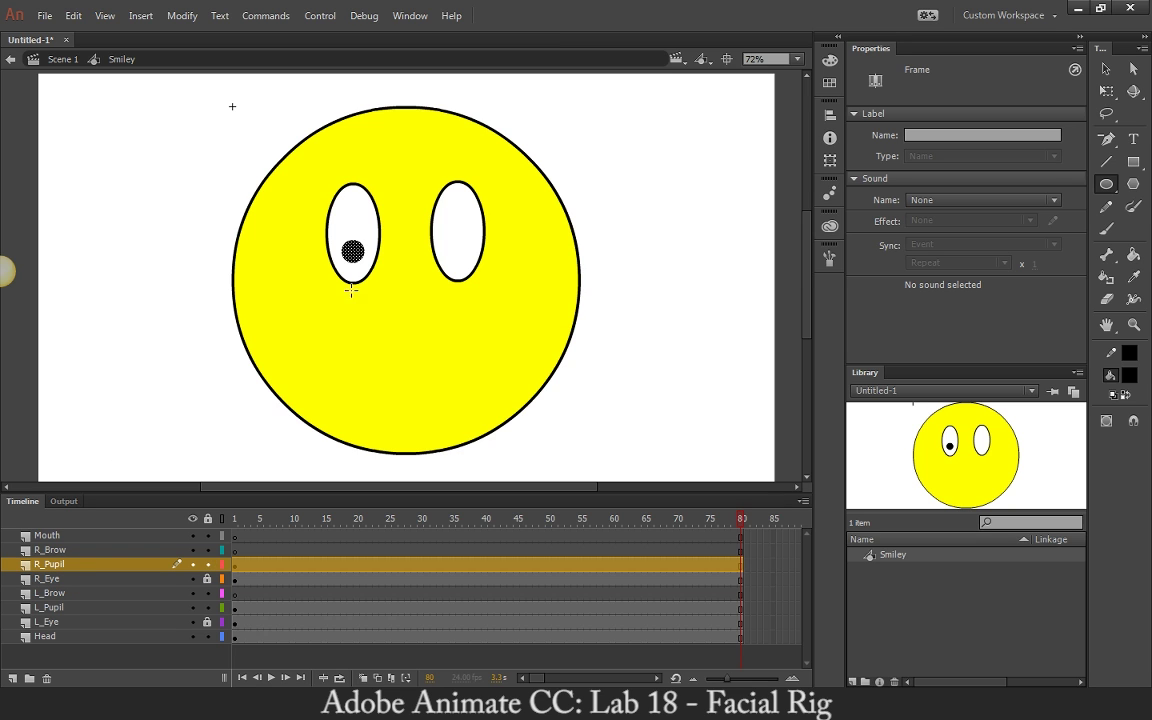
Move the pasted pupil horizontally into the right eye, to about X 370, level with the left pupil
click(1106, 70)
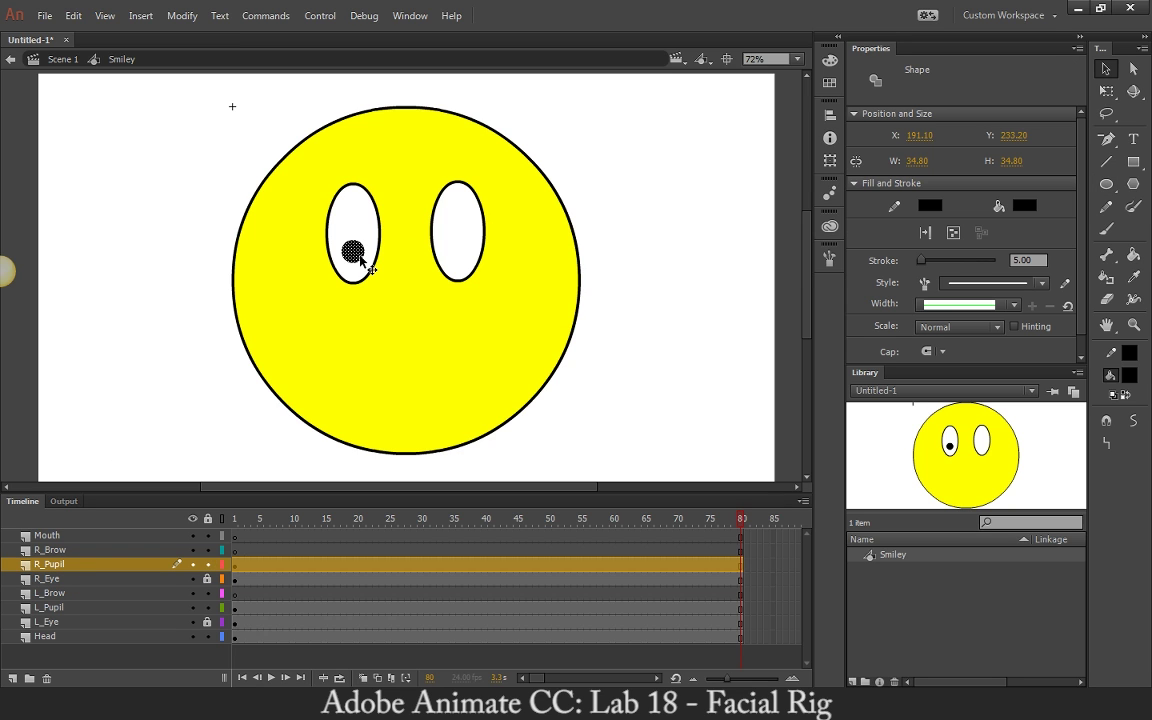
drag(361, 260, 466, 262)
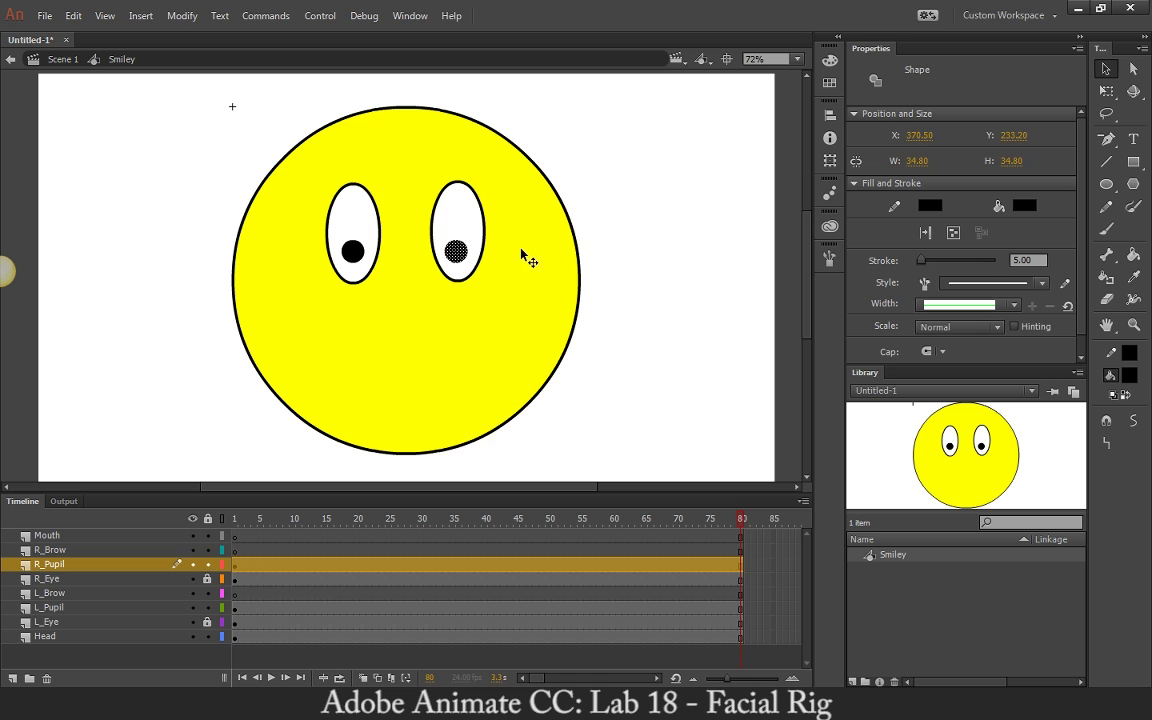
click(597, 195)
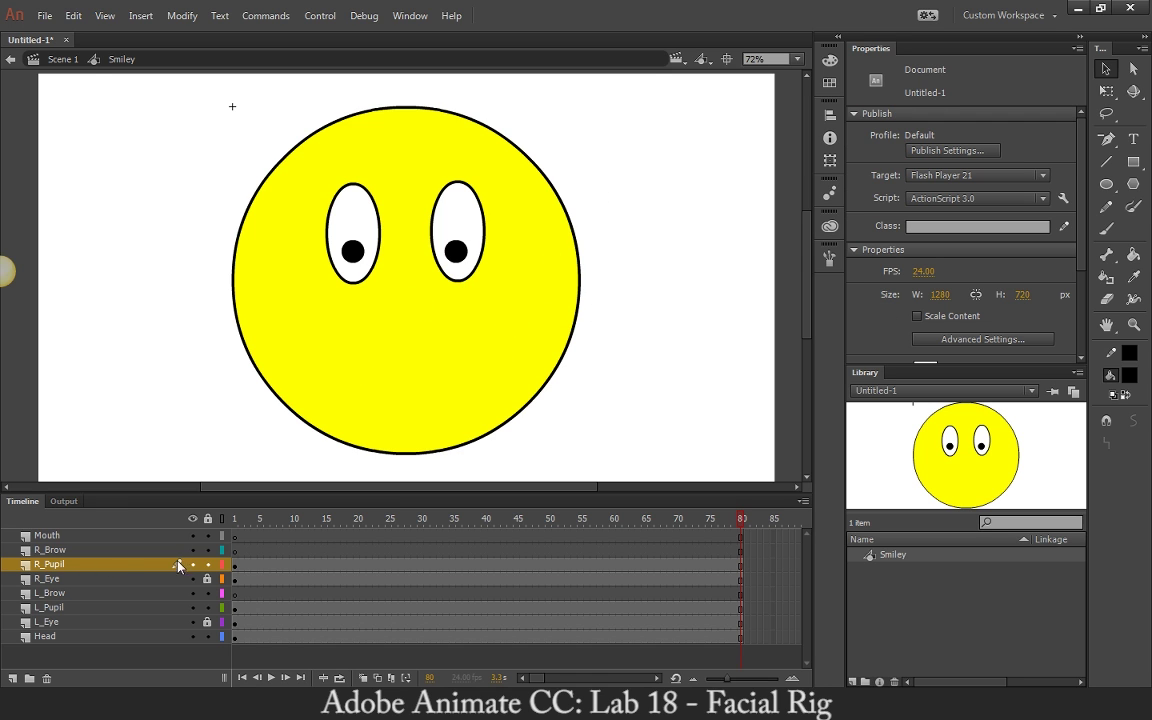
Convert the left pupil on the L_Pupil layer to a graphic symbol named L_Pupil
click(67, 622)
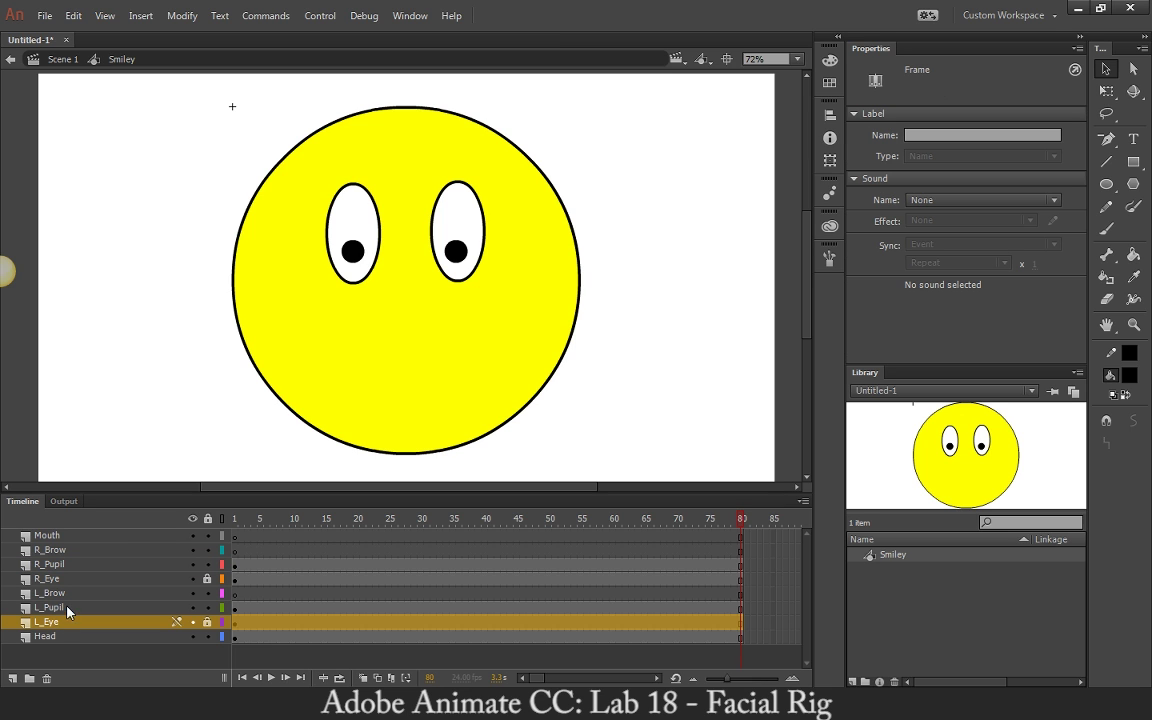
click(78, 608)
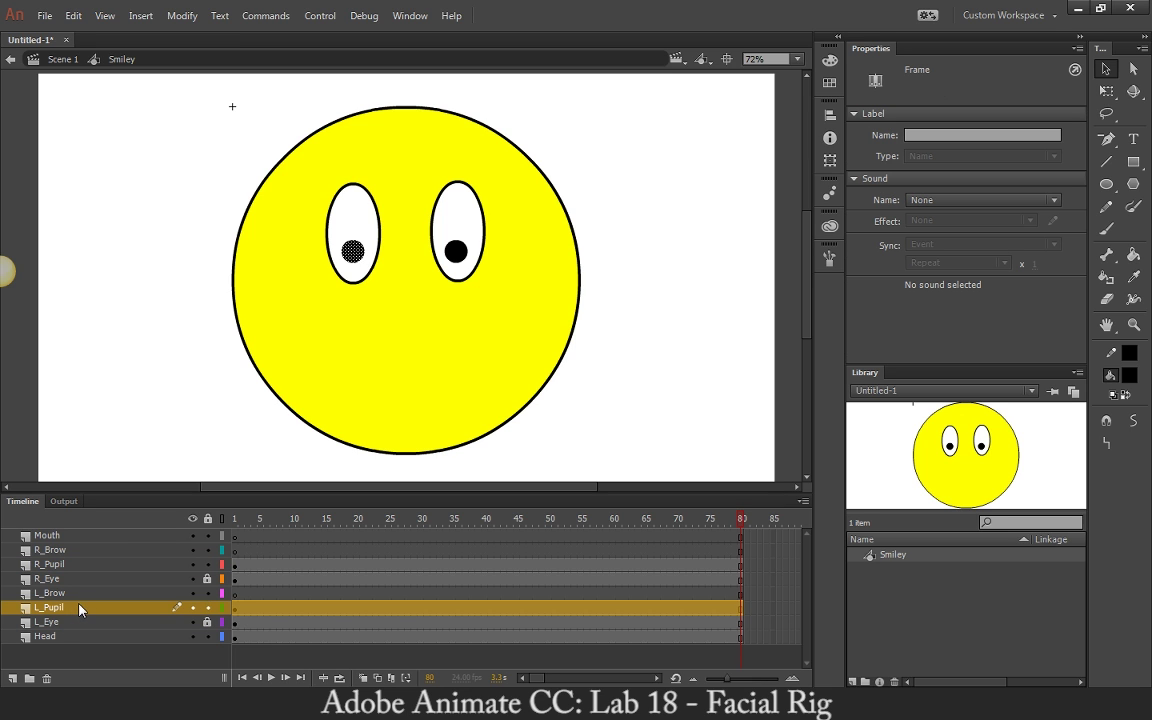
key(F8)
text(L_Pupil)
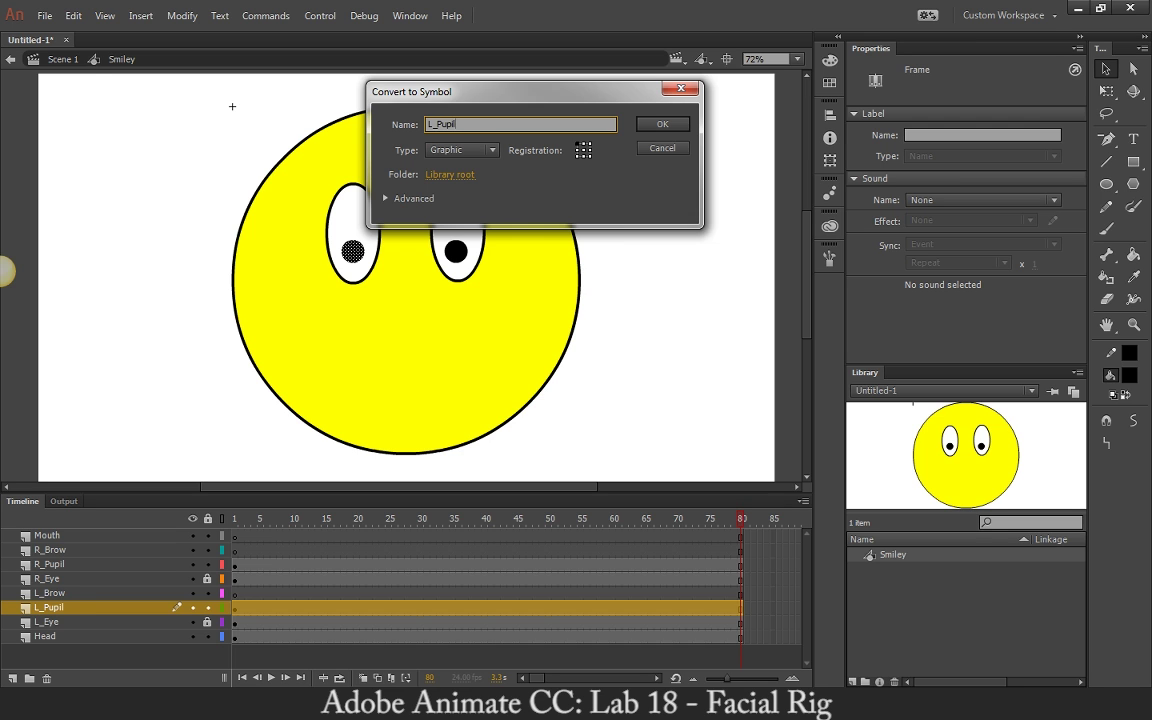
key(Return)
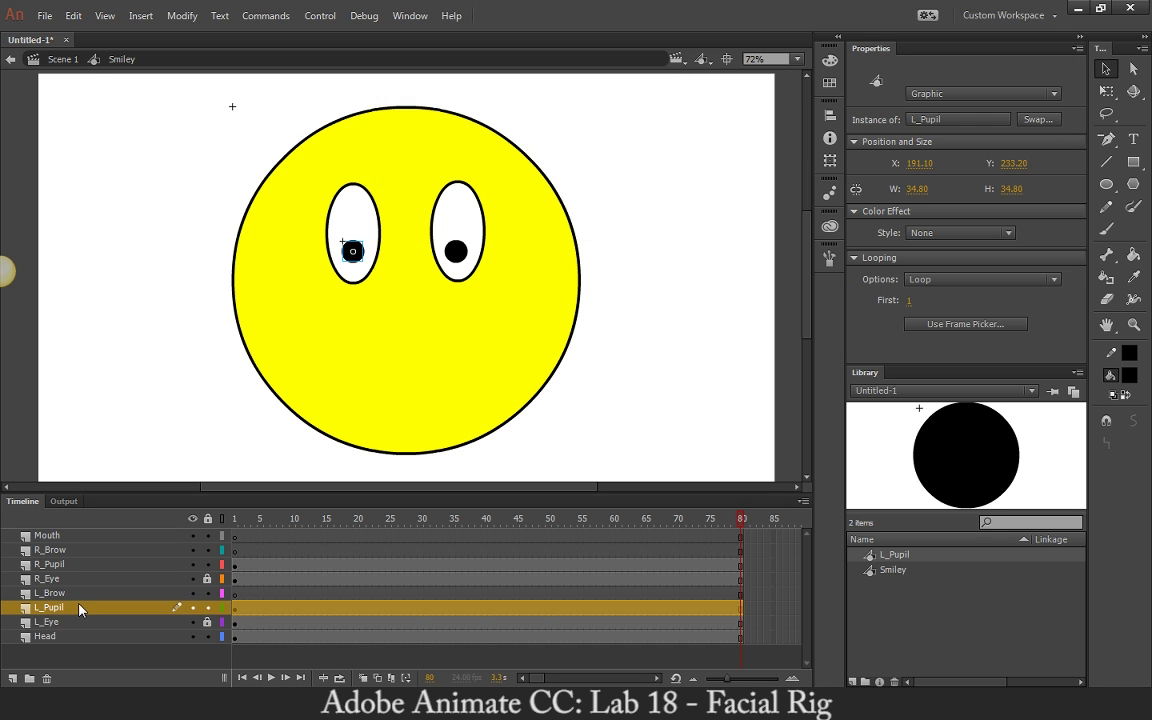
Convert the right pupil on the R_Pupil layer to a graphic symbol named R_Pupil
click(50, 564)
key(F8)
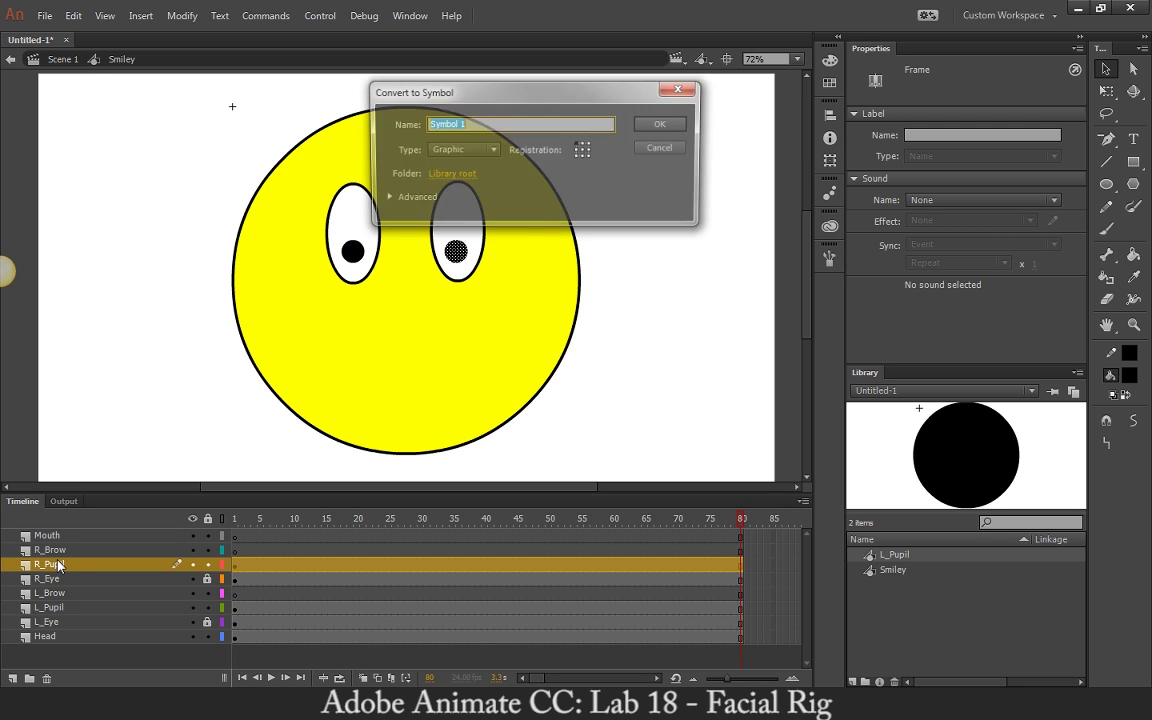
text(R_Pupil)
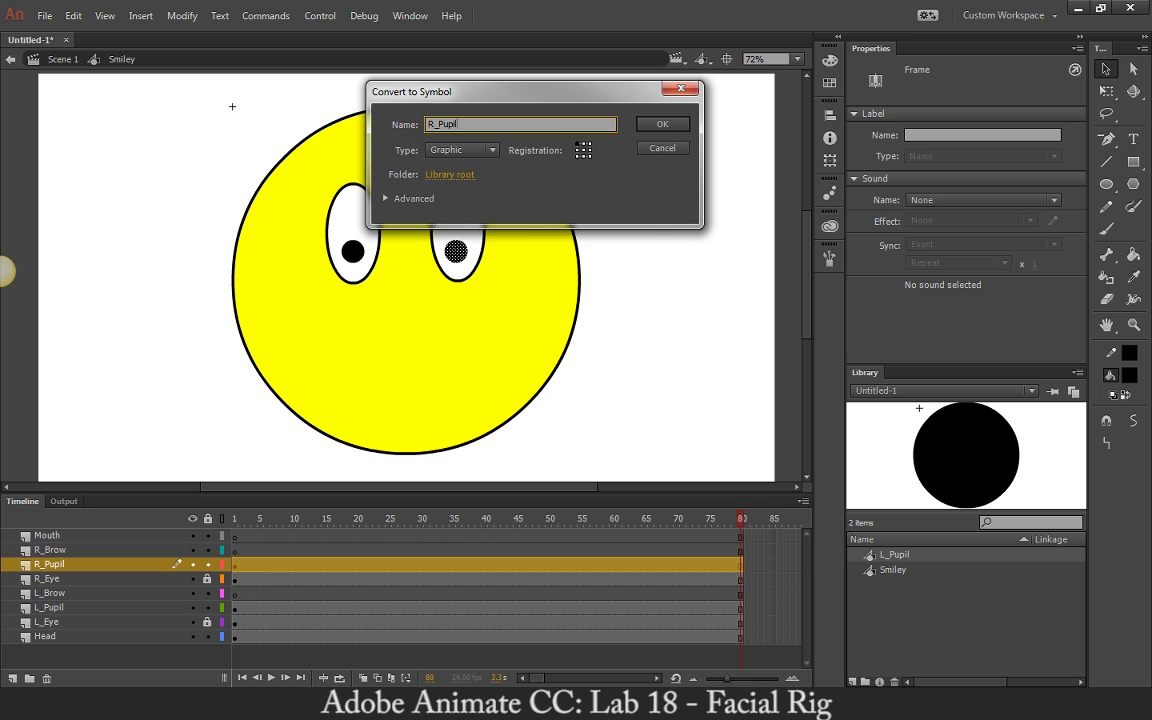
key(Return)
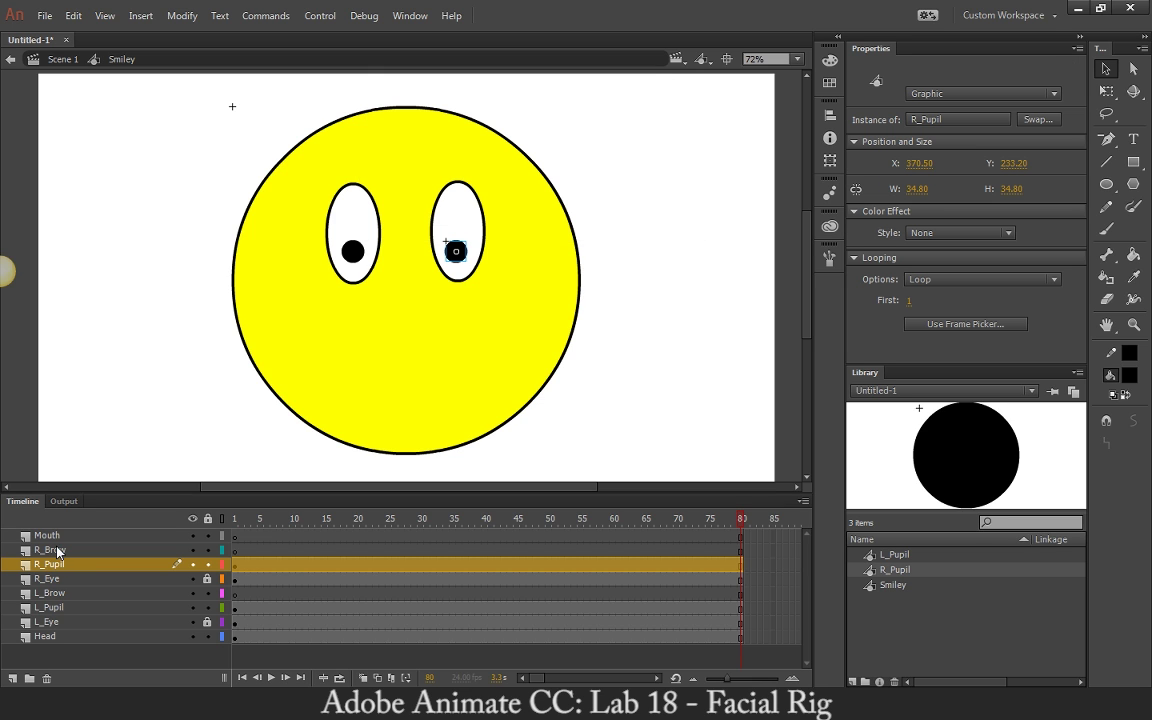
click(58, 550)
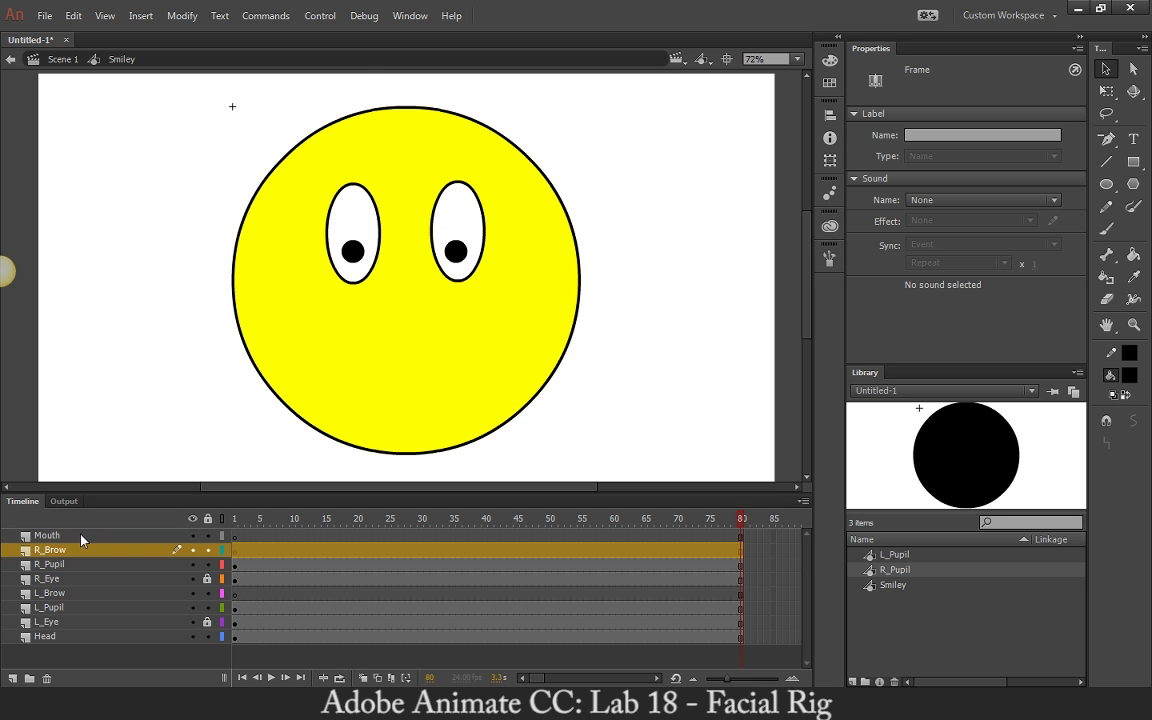
click(1133, 161)
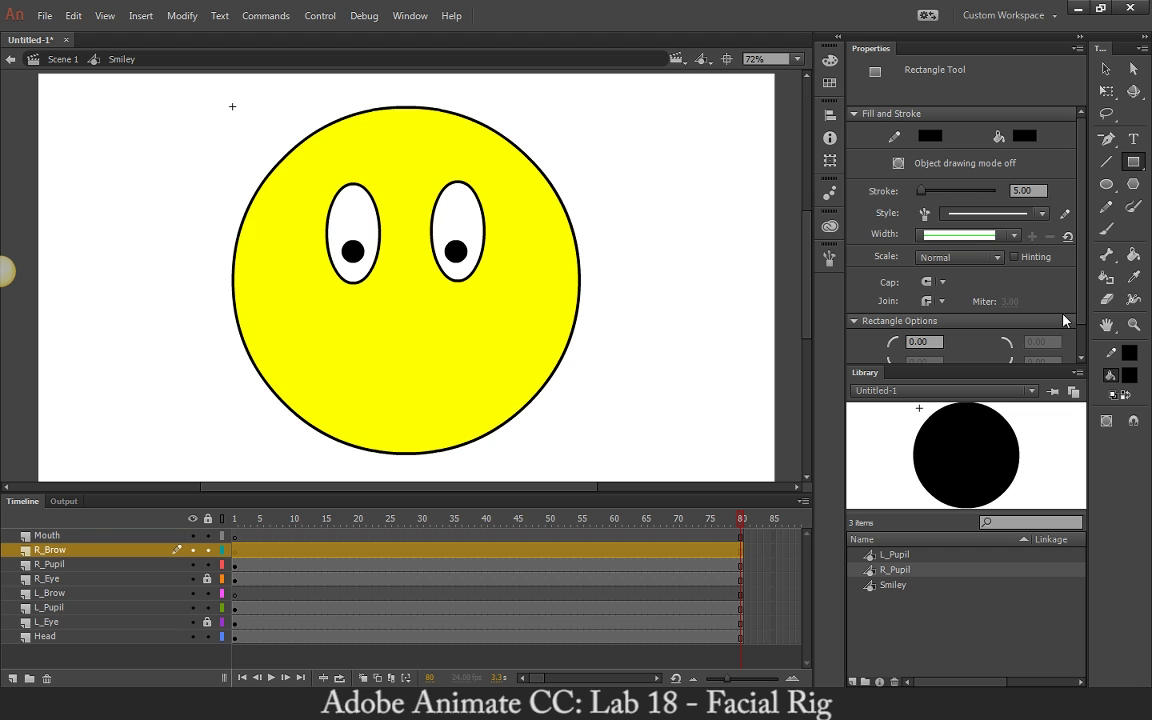
drag(298, 158, 385, 178)
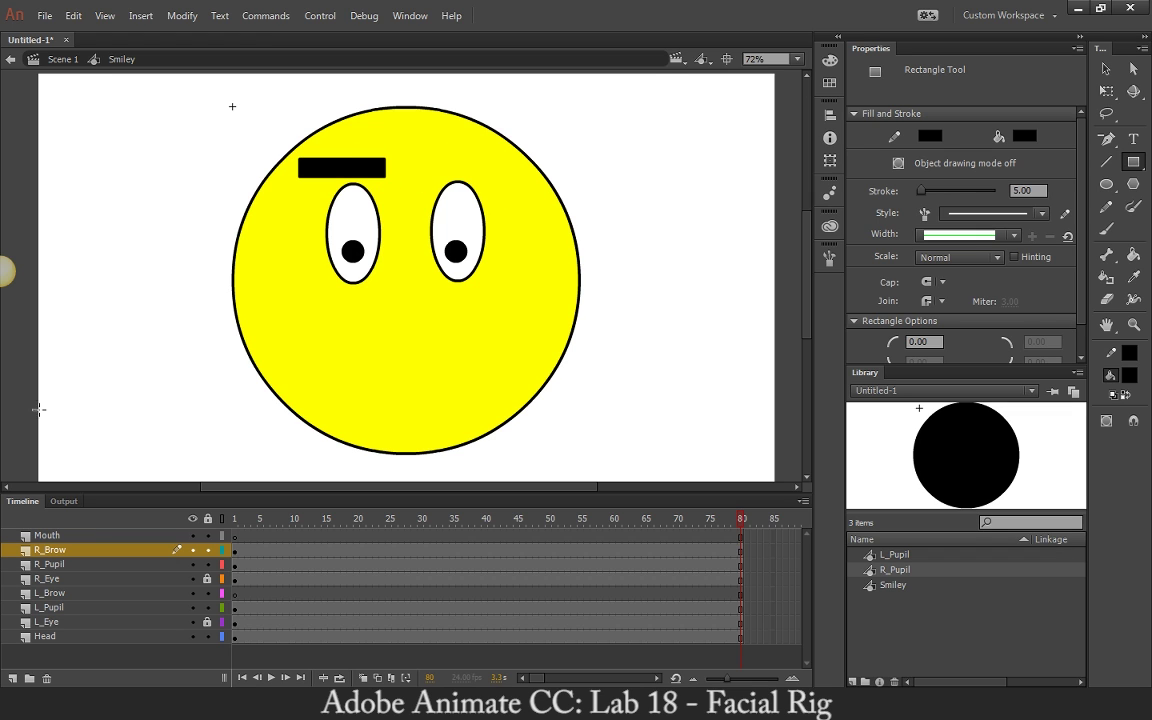
key(ctrl+z)
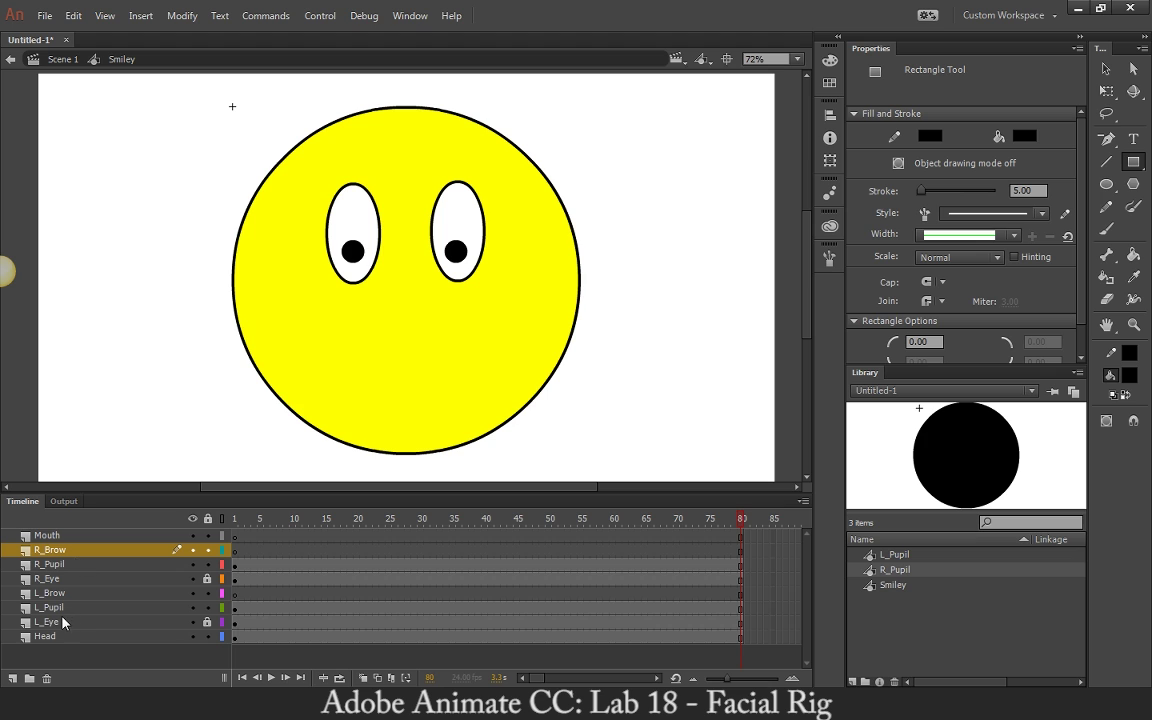
Draw a black rectangular brow about 154 by 24 px above the left eye on the L_Brow layer
click(52, 593)
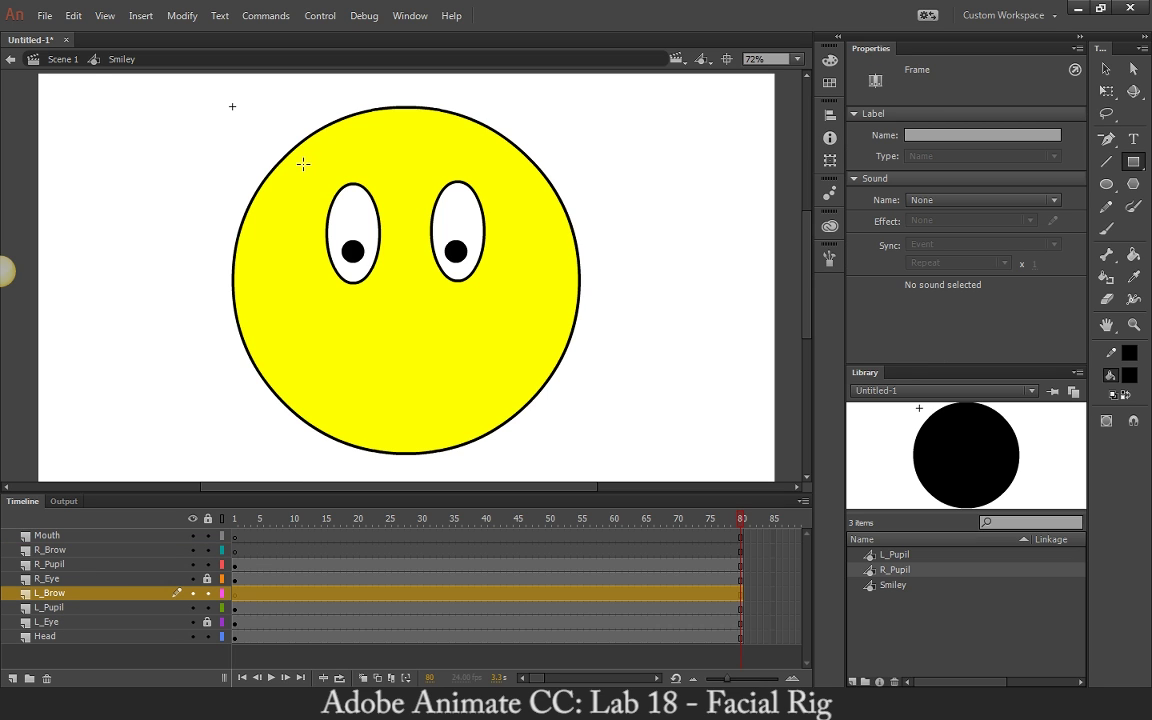
drag(303, 163, 393, 177)
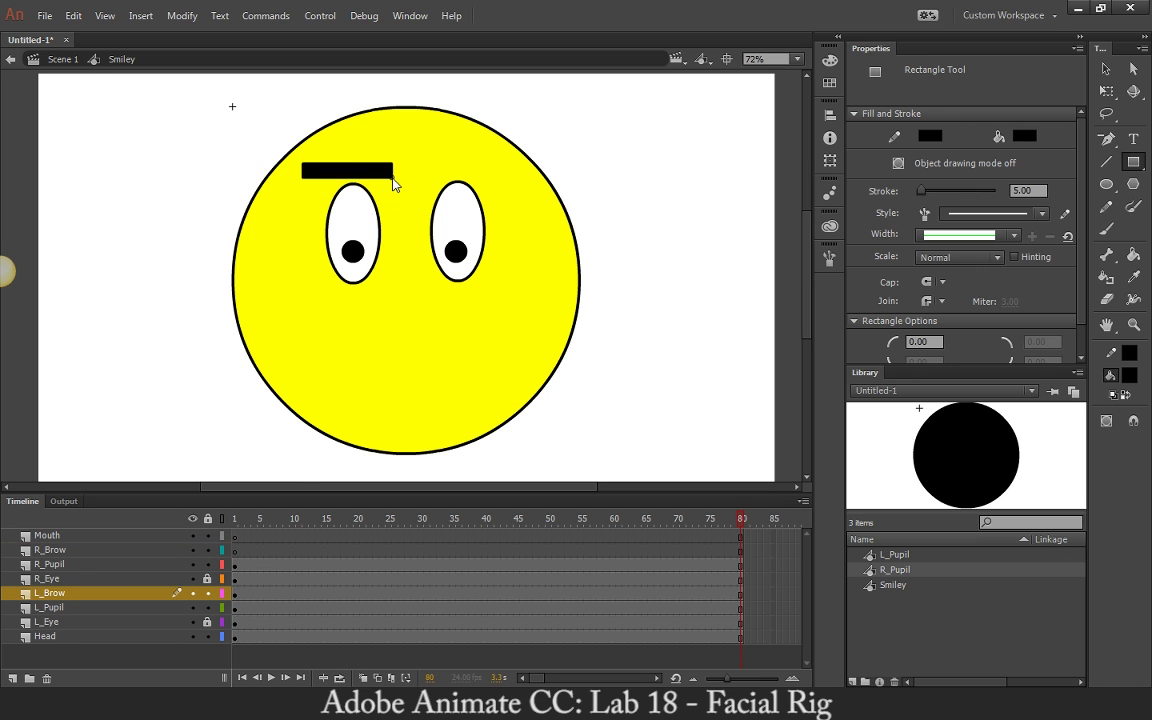
key(v)
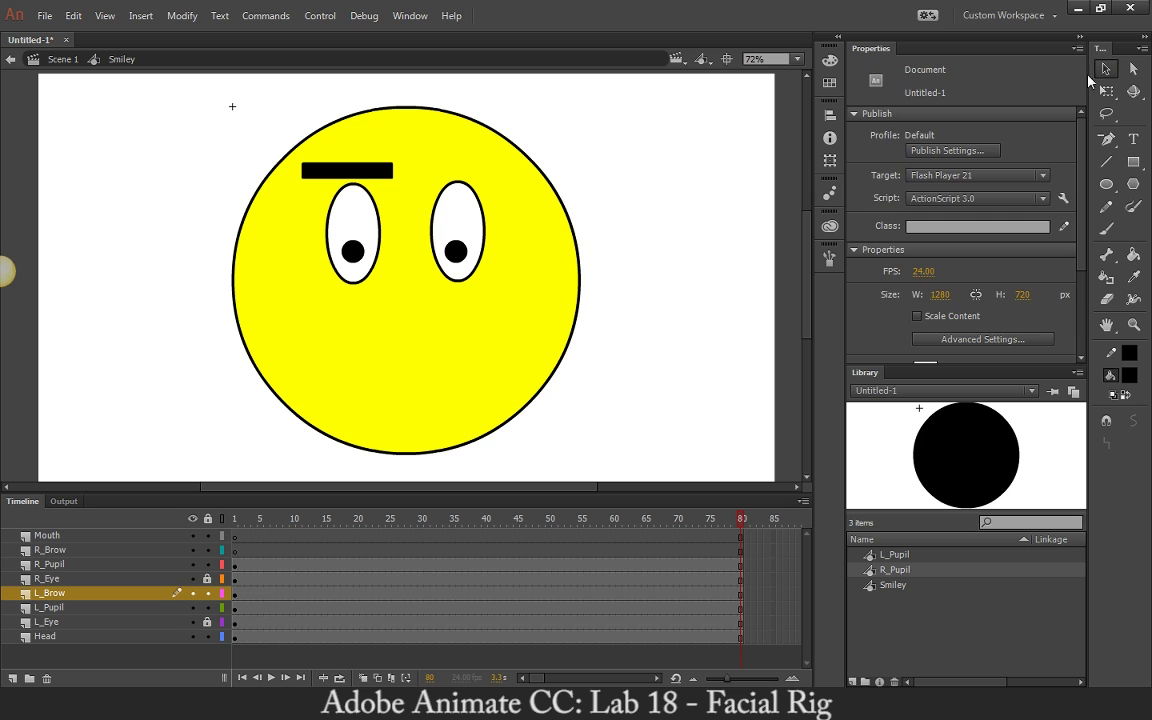
Duplicate the left brow onto the R_Brow layer, placing it above the right eye at about X 320, level with the original
click(127, 593)
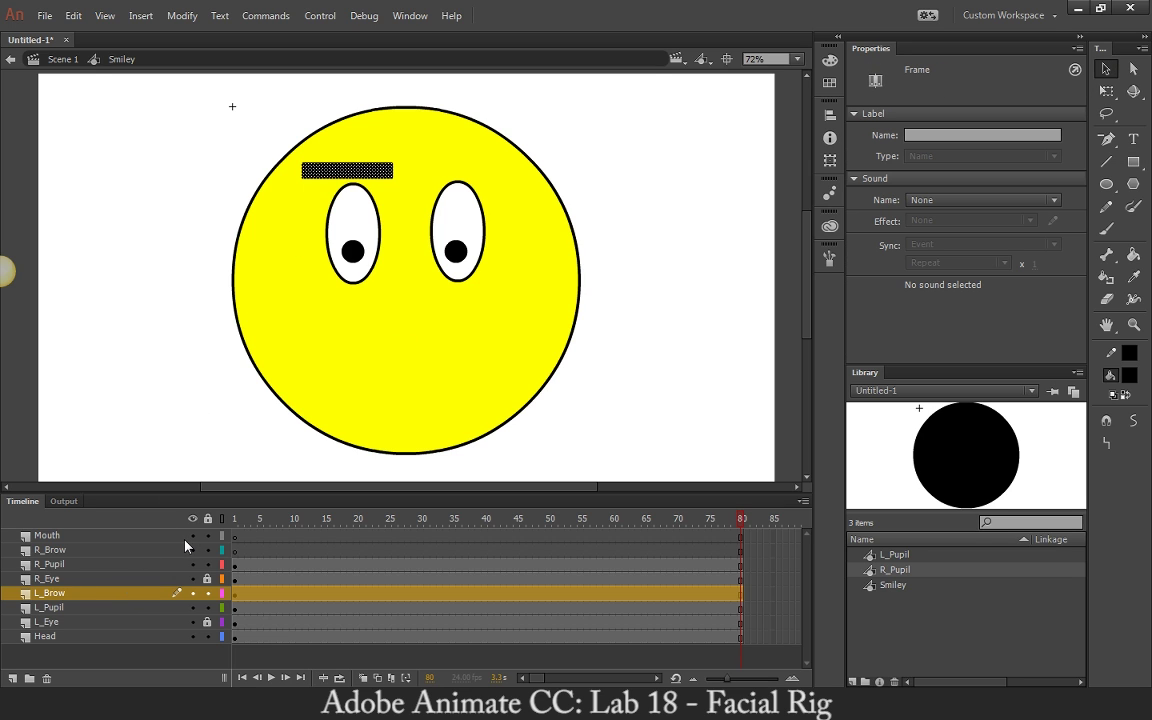
key(Escape)
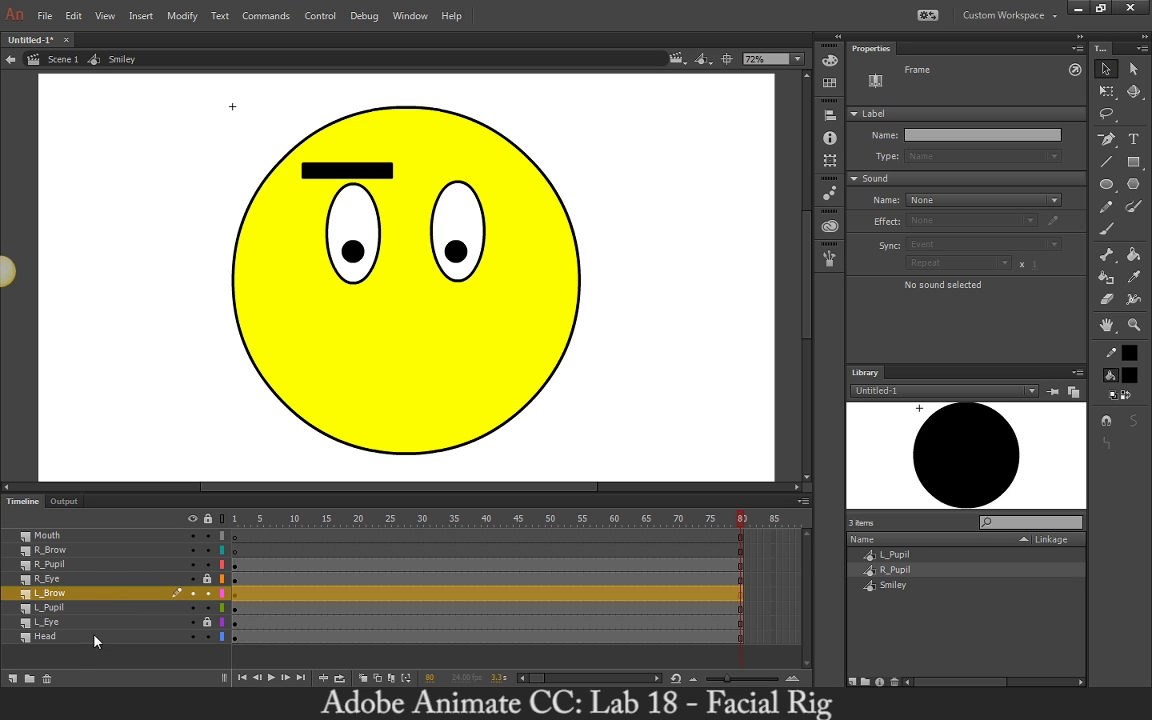
click(52, 550)
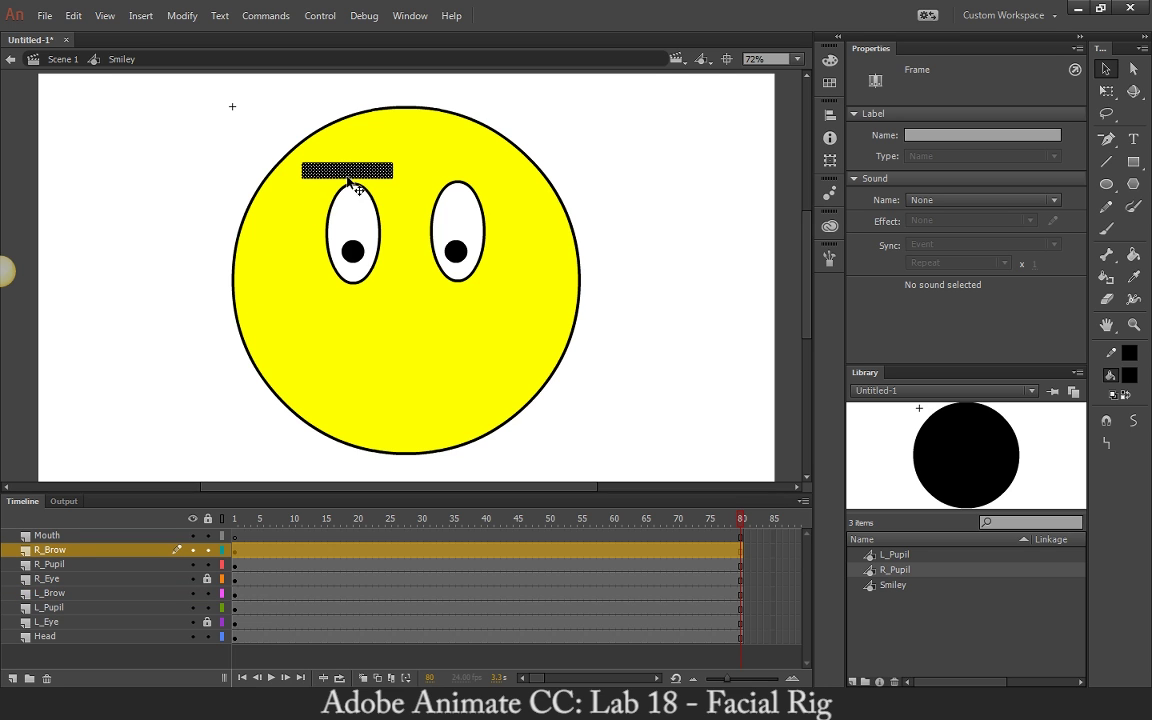
alt+drag(350, 183, 476, 193)
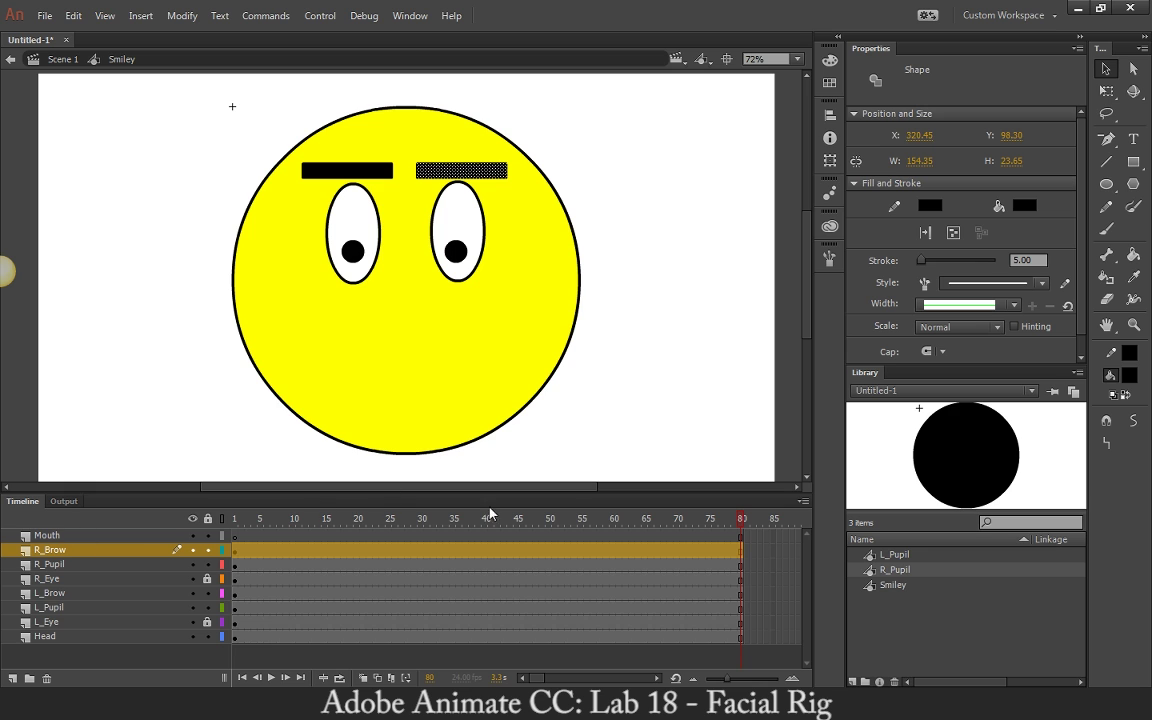
click(47, 536)
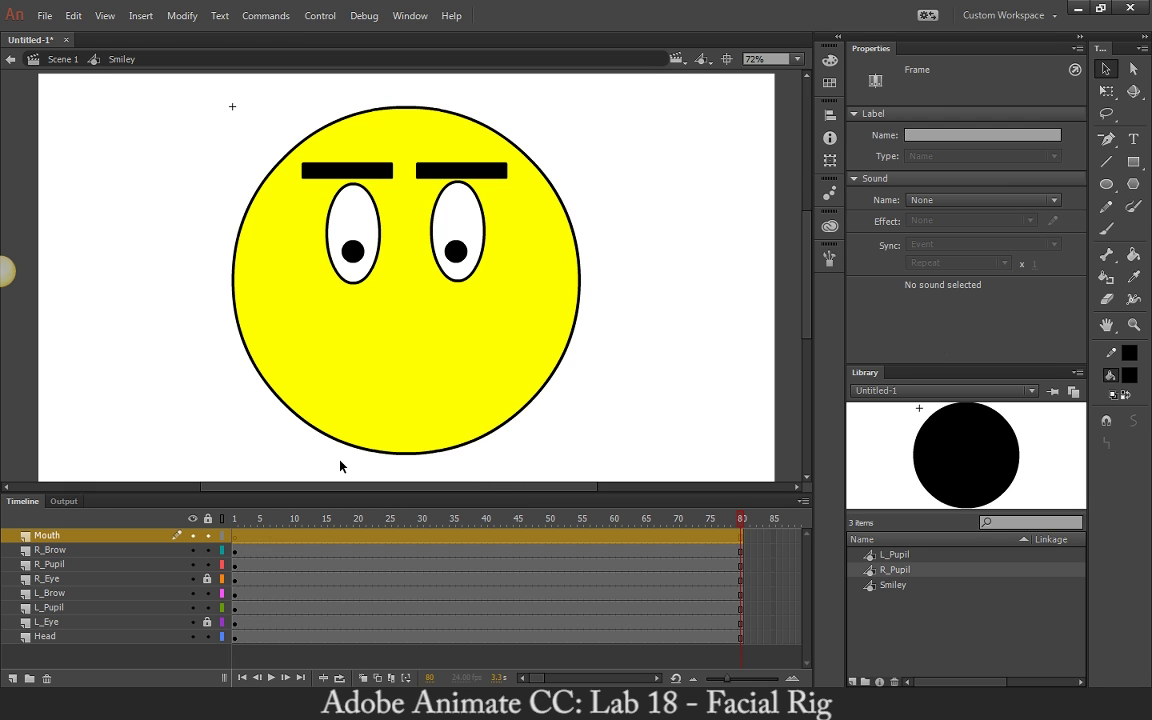
Convert the right brow on the R_Brow layer to a graphic symbol named R_Brow
click(93, 549)
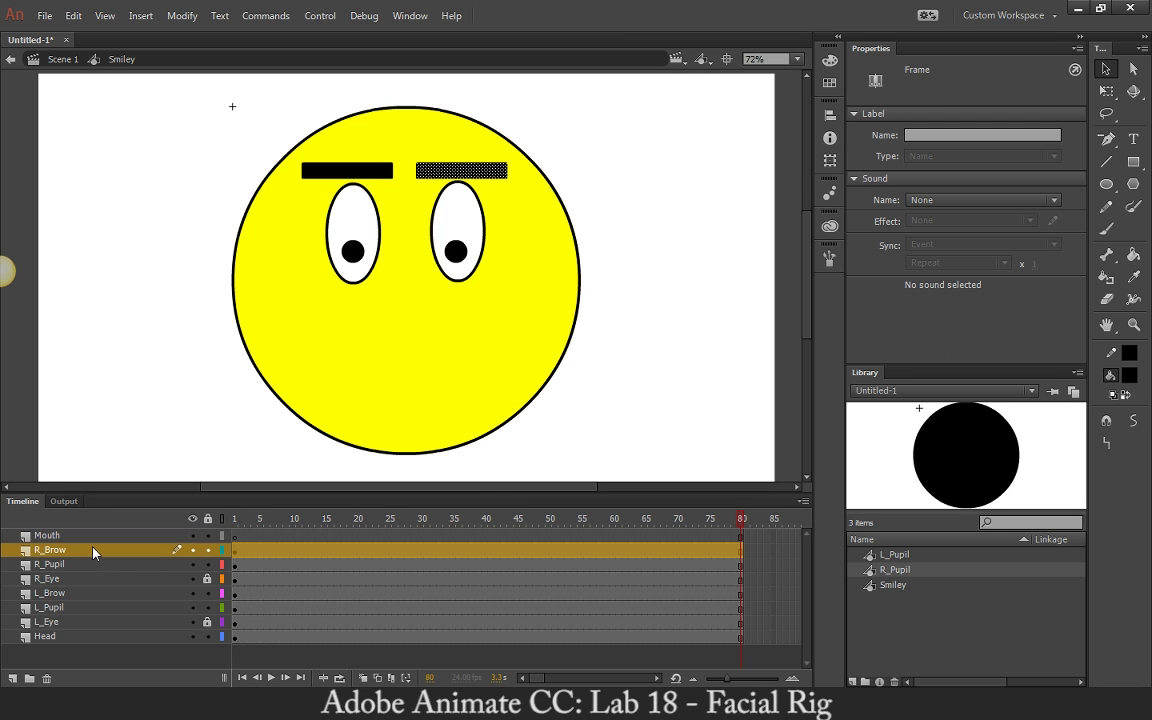
key(F8)
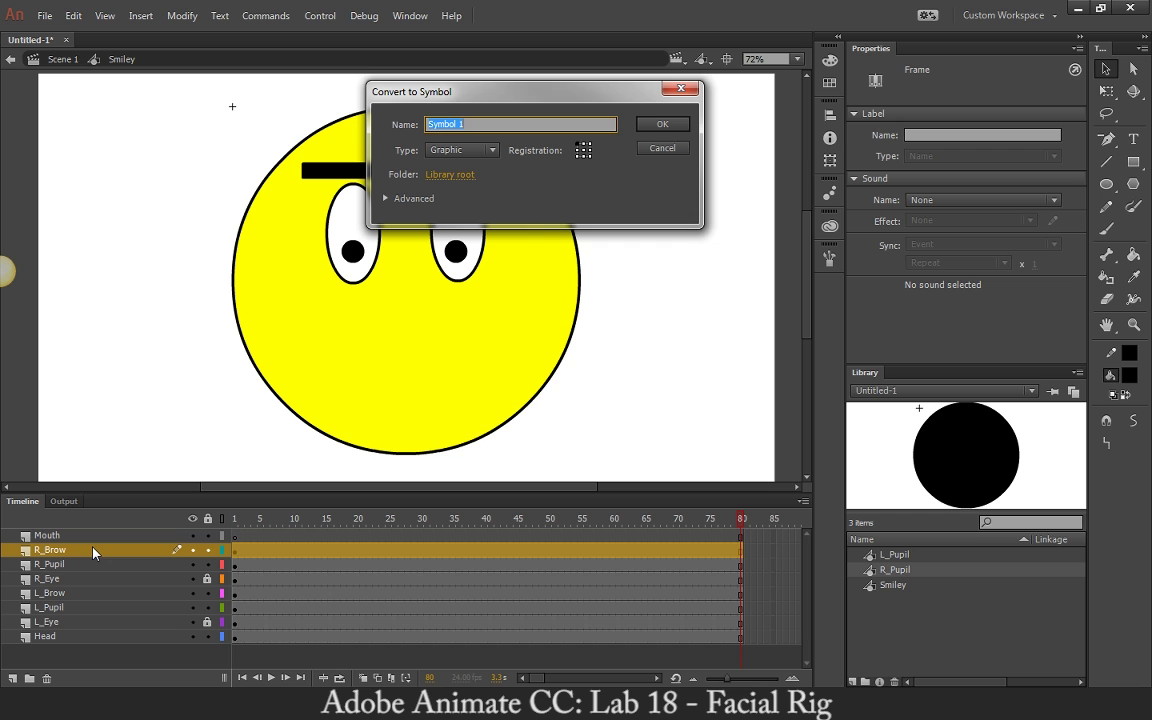
text(R_Brow)
key(Return)
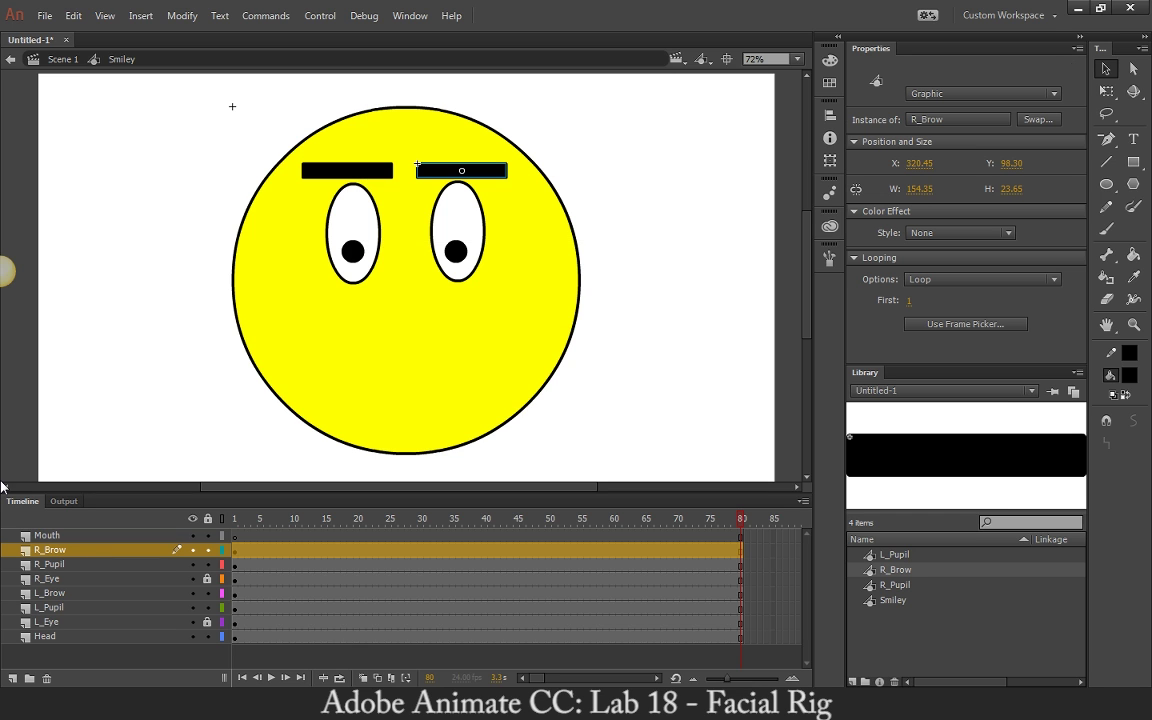
Convert the left brow on the L_Brow layer to a graphic symbol named L_Brow
click(52, 593)
key(F8)
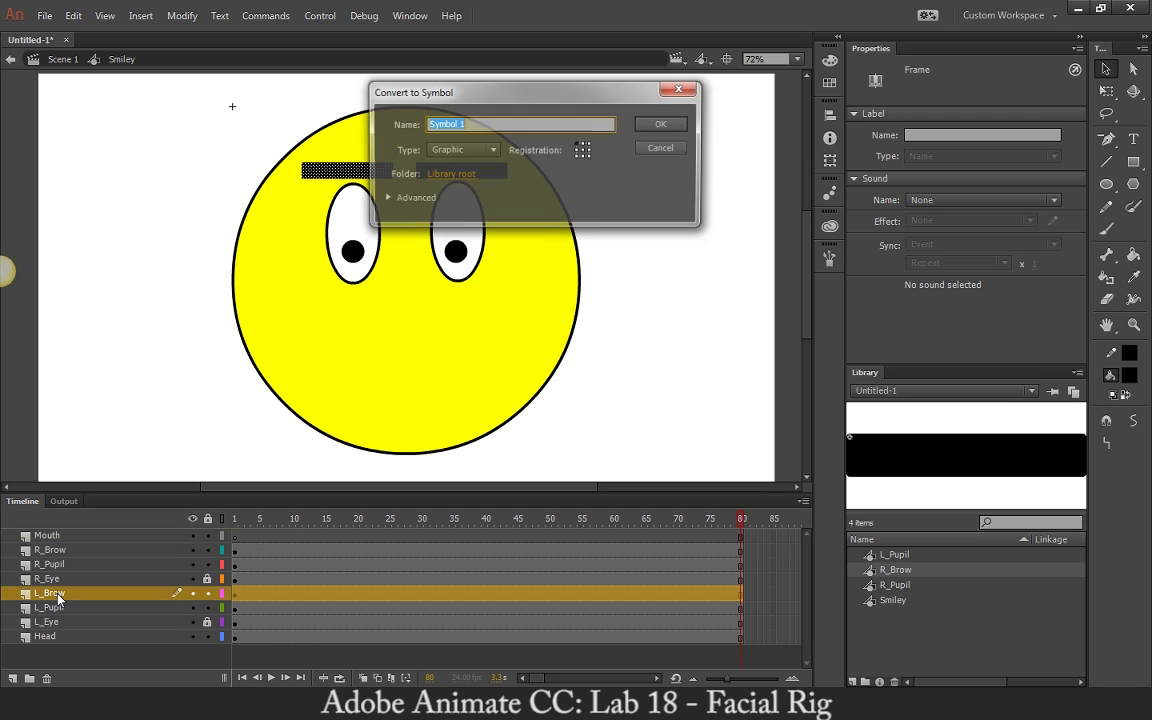
text(L_Brow)
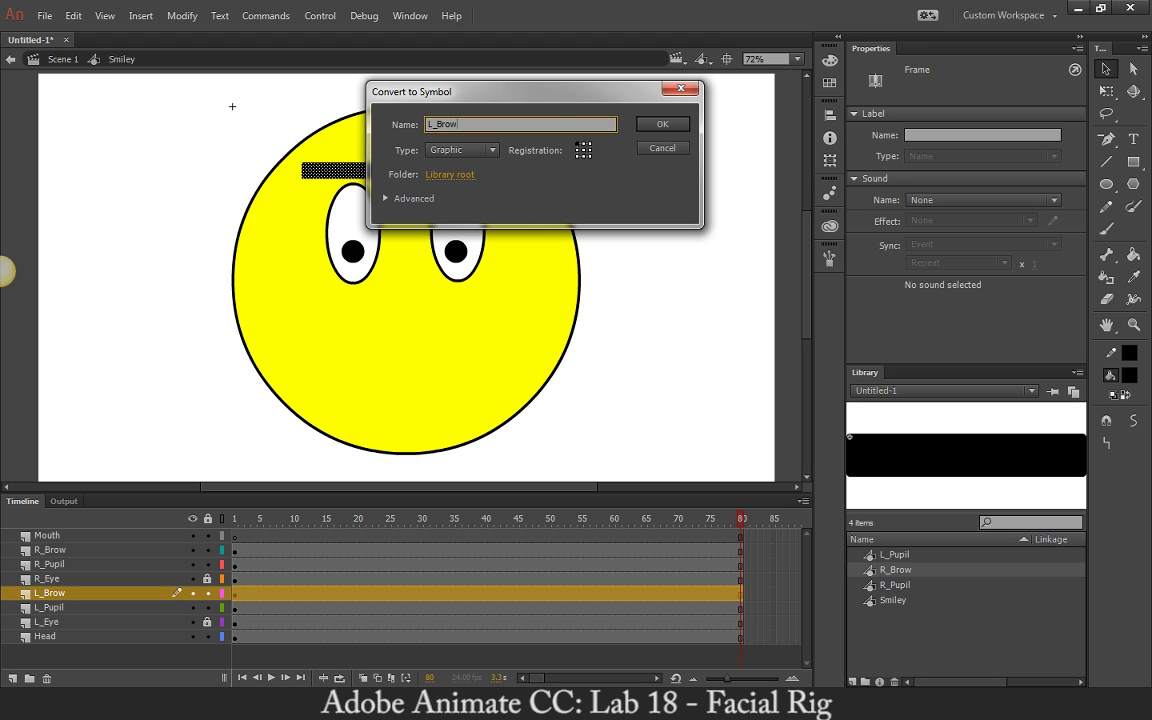
key(Return)
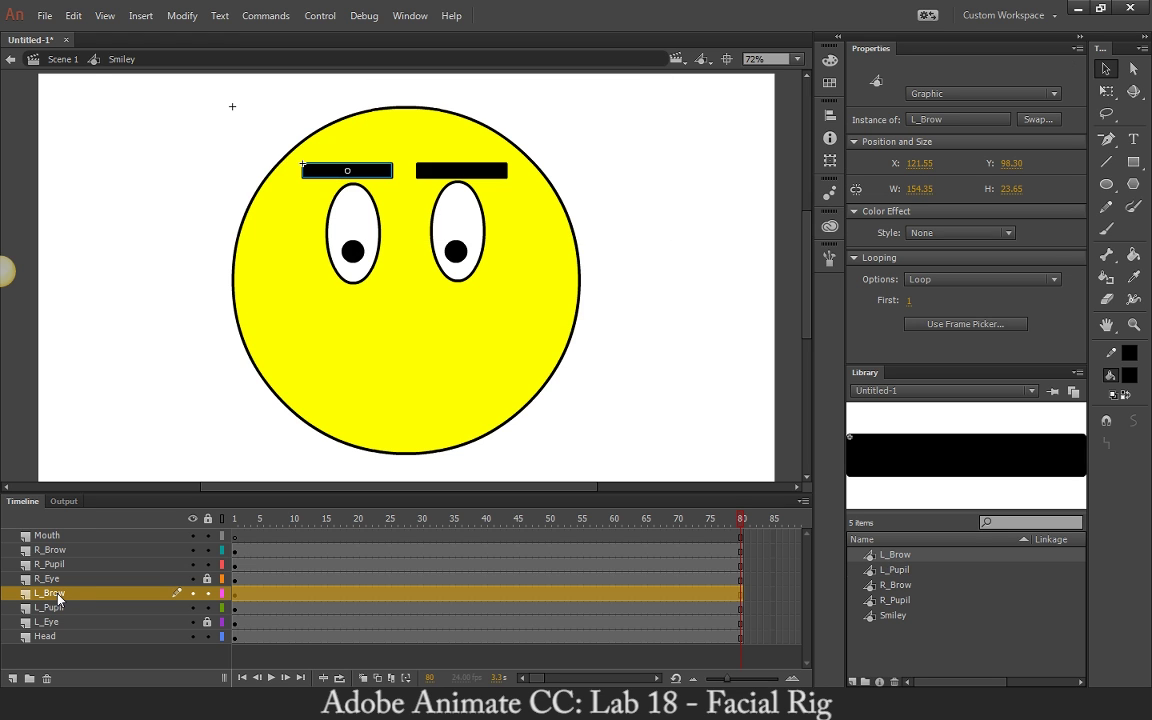
Draw a wide, very flat black oval as the mouth below the eyes on the Mouth layer
click(71, 538)
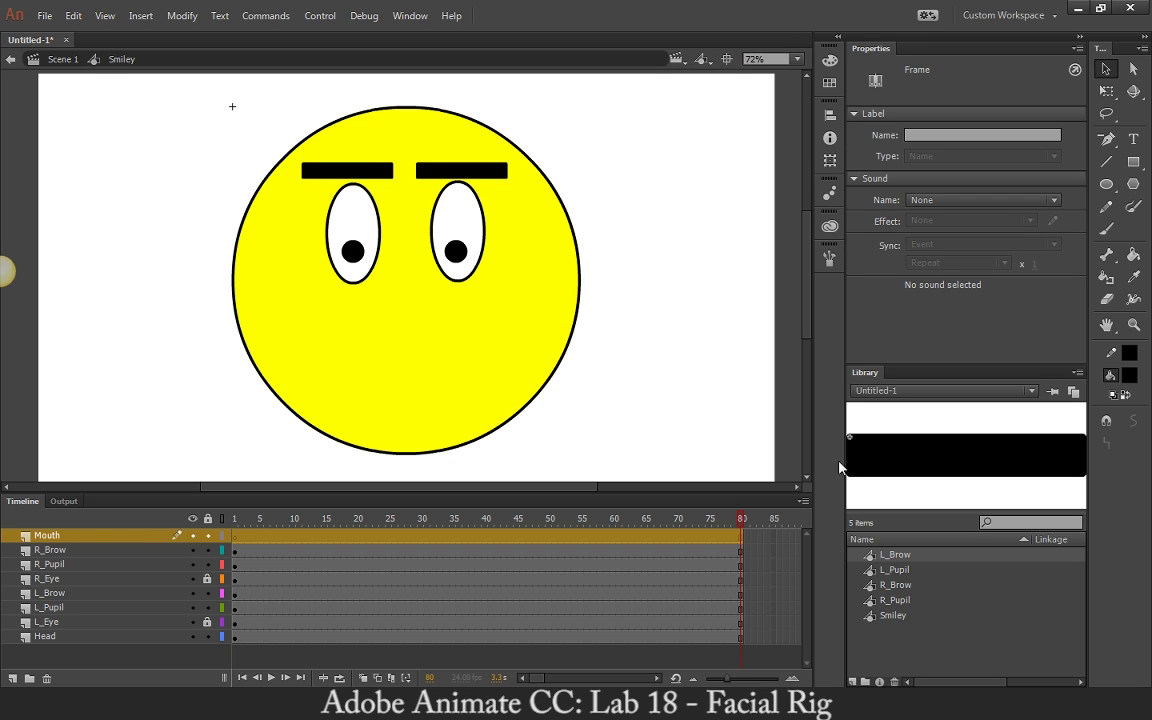
click(1106, 184)
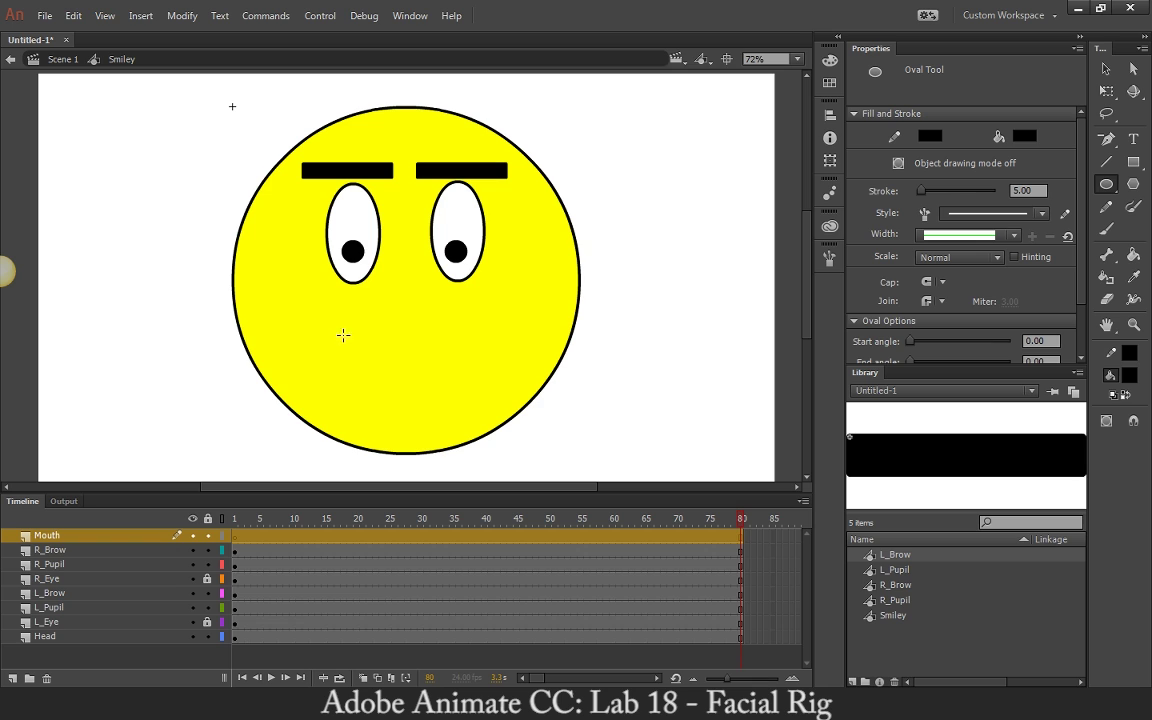
drag(339, 342, 473, 347)
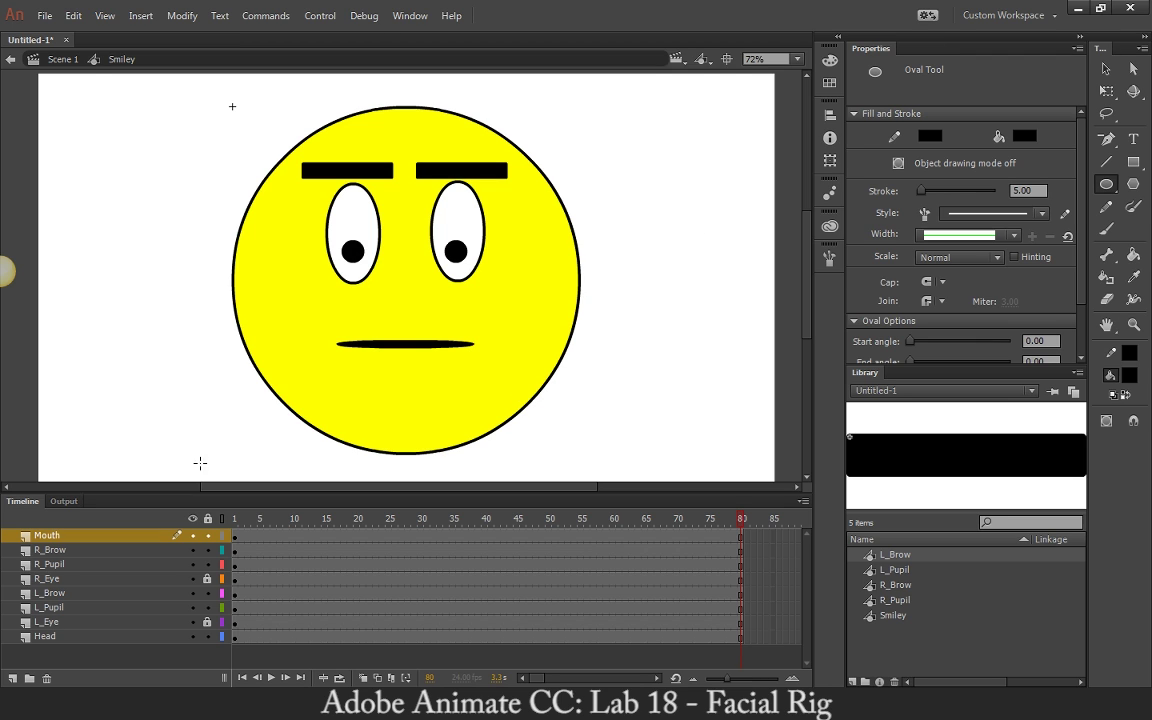
Create a motion tween on the L_Pupil layer
click(71, 550)
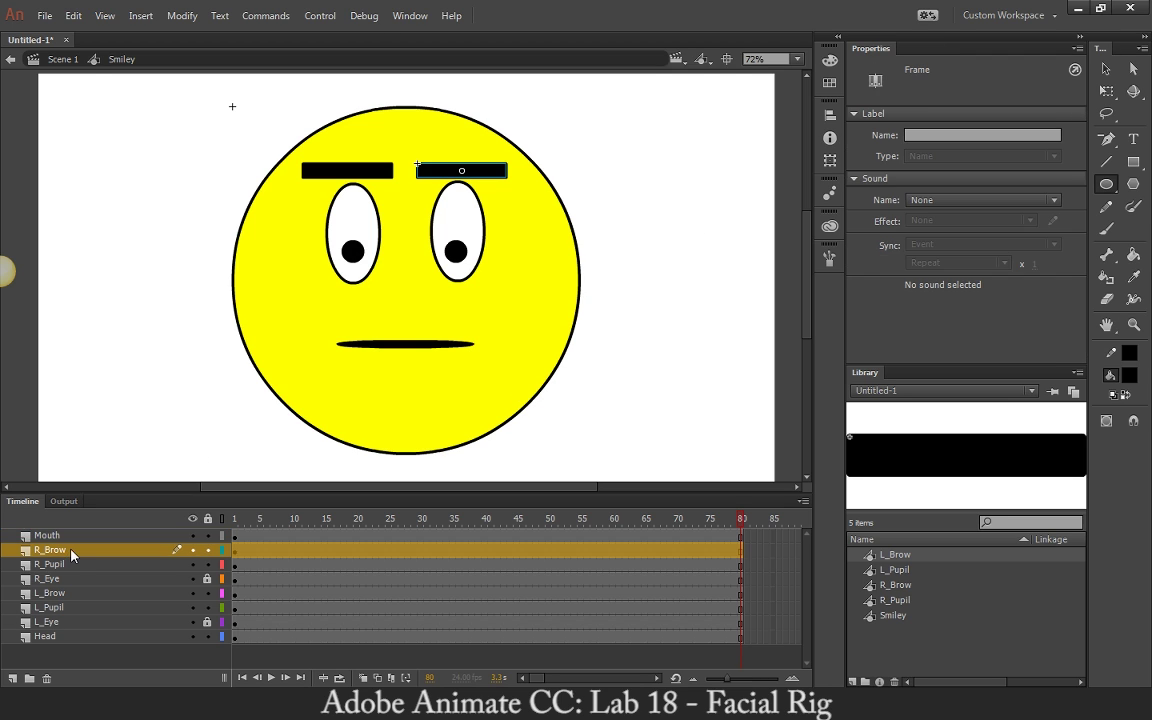
click(78, 622)
click(107, 610)
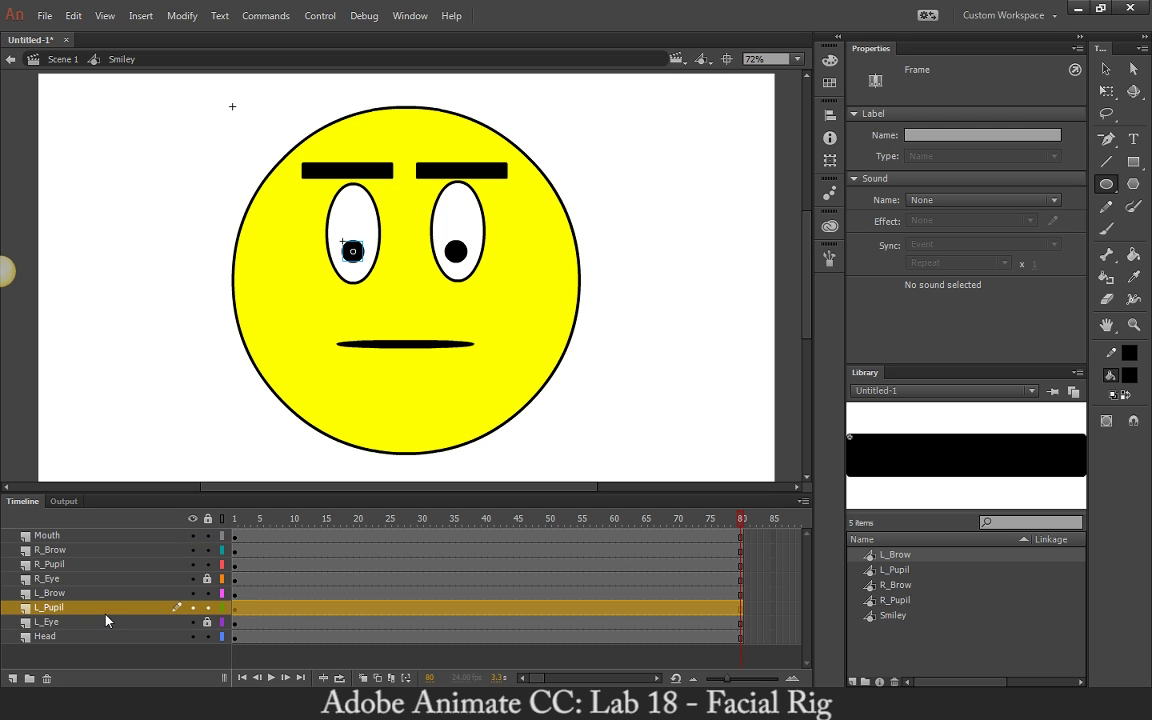
right_click(253, 607)
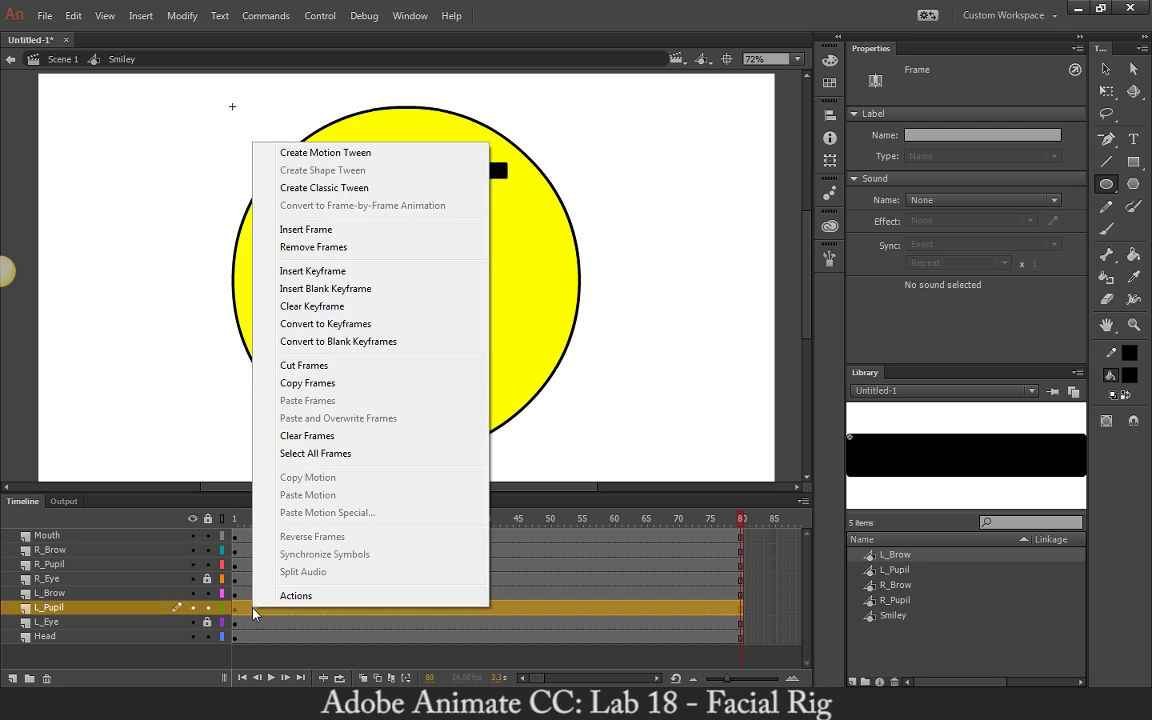
click(347, 153)
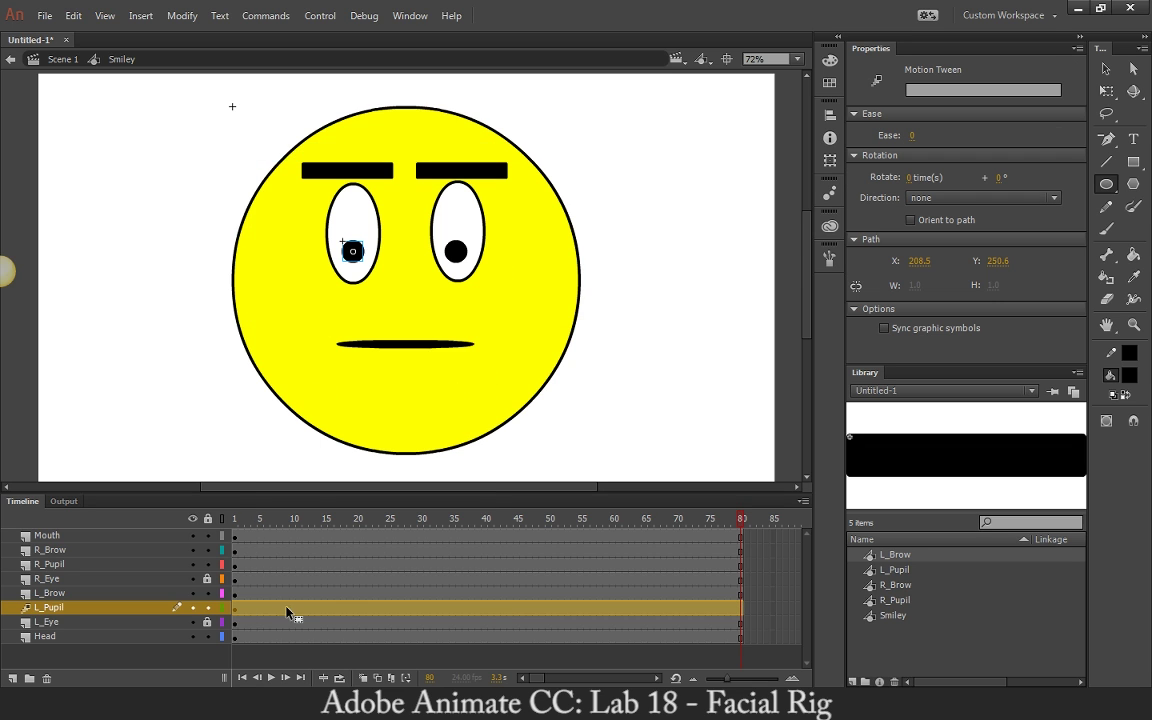
Create a motion tween on the L_Brow layer
click(319, 580)
click(260, 594)
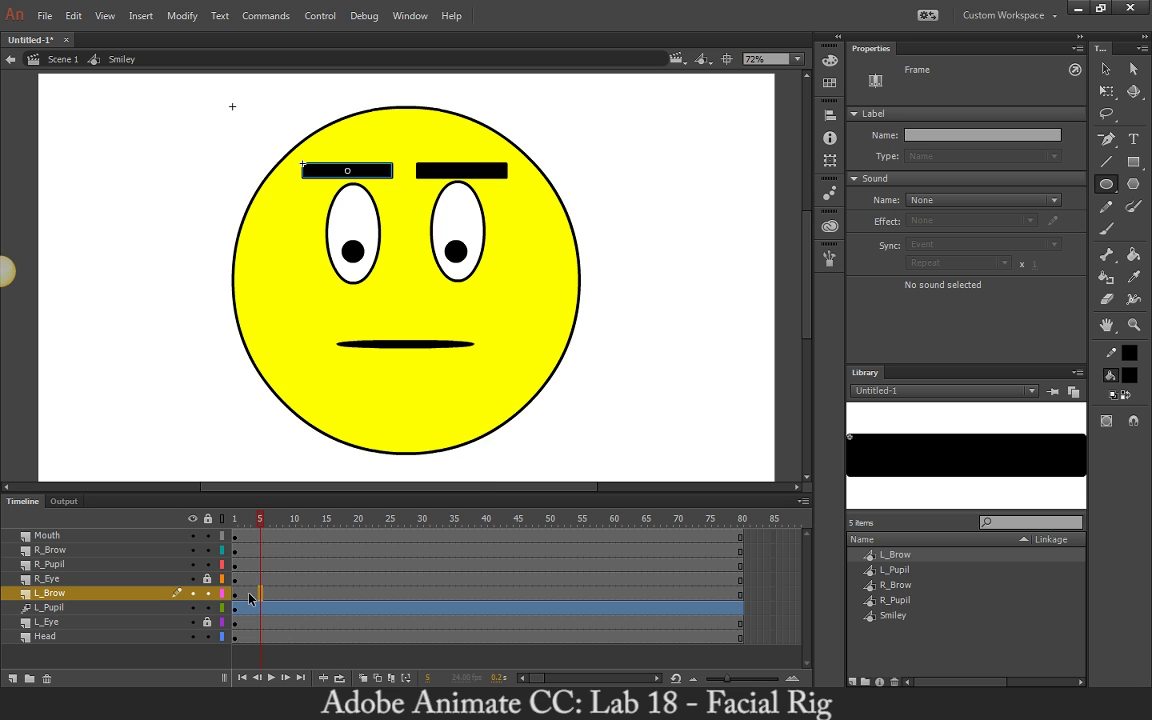
right_click(249, 594)
click(305, 137)
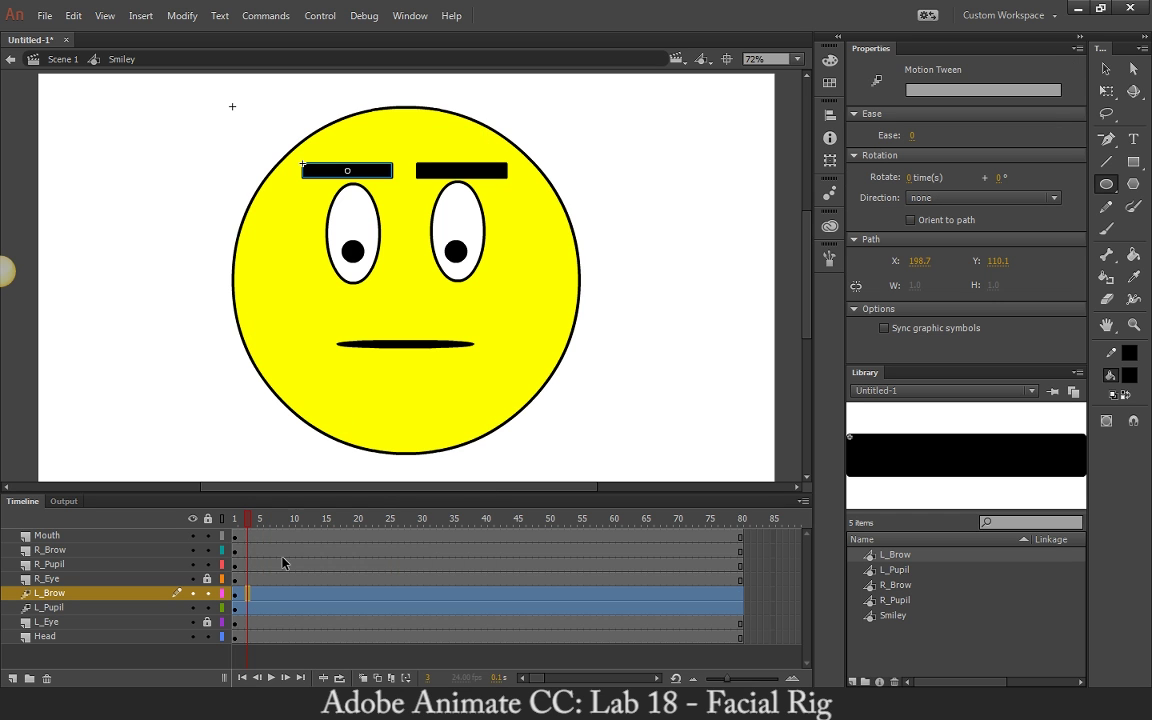
Create motion tweens on the R_Pupil and R_Brow layers
right_click(247, 566)
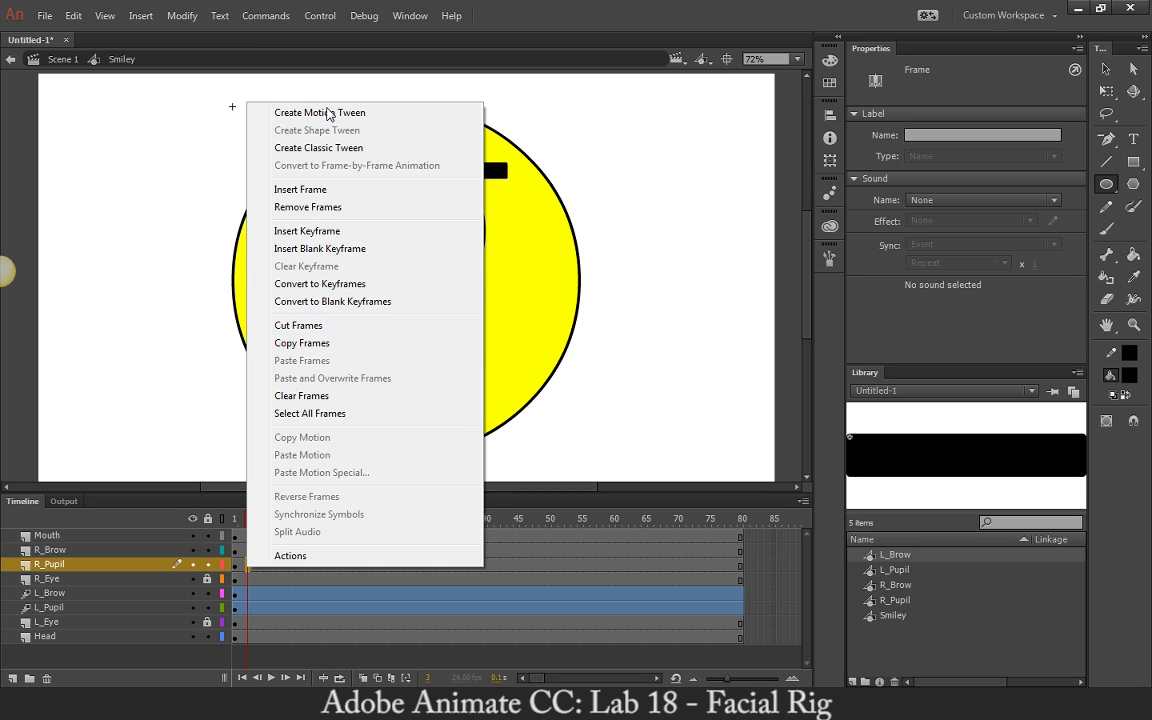
click(329, 113)
click(280, 550)
right_click(280, 550)
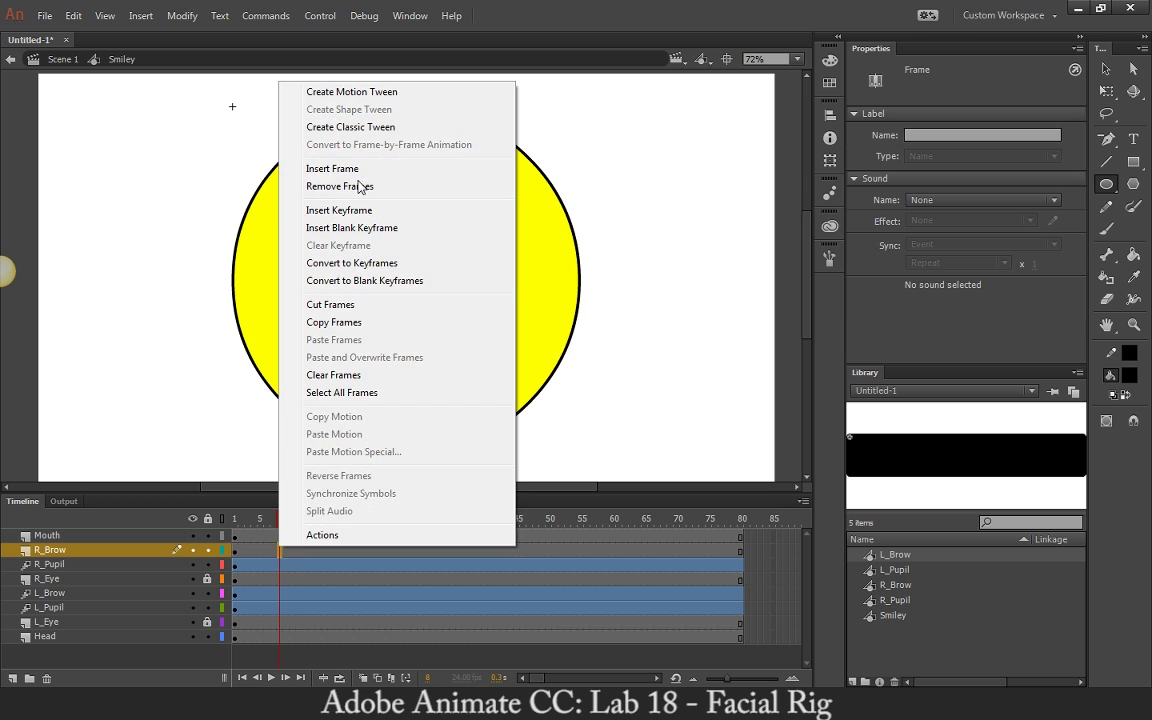
click(362, 98)
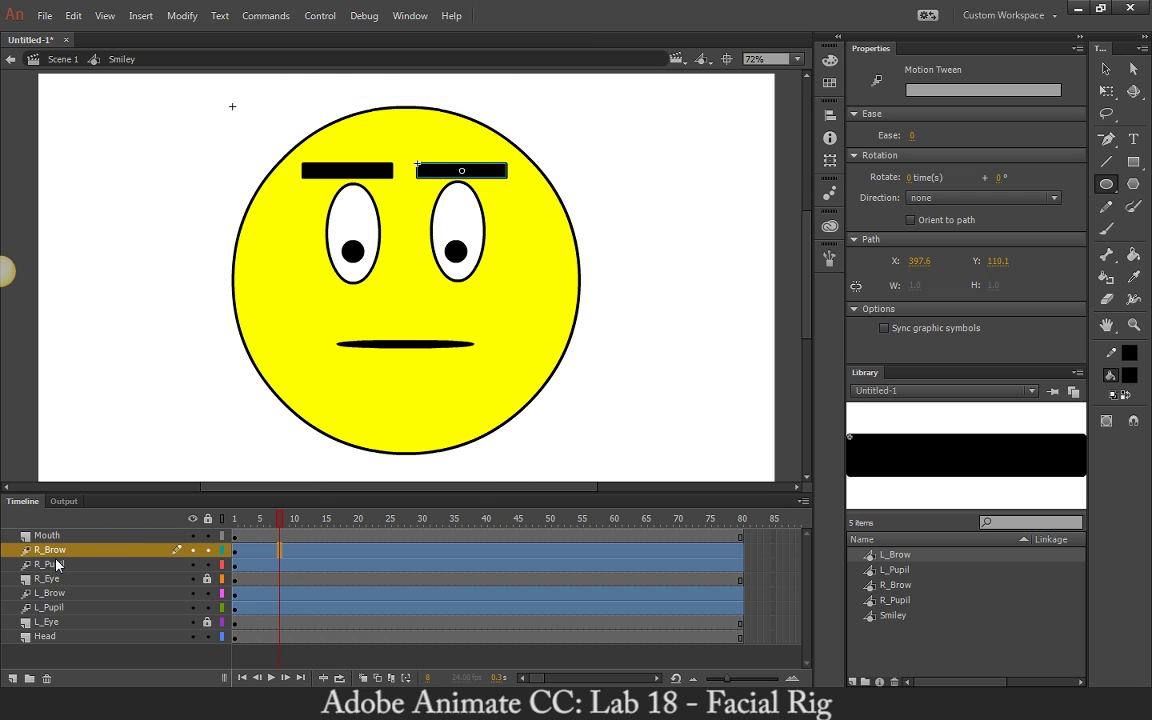
At frame 10, rotate the right and left brows in mirrored directions so their inner ends slope down into an angry frown
key(v)
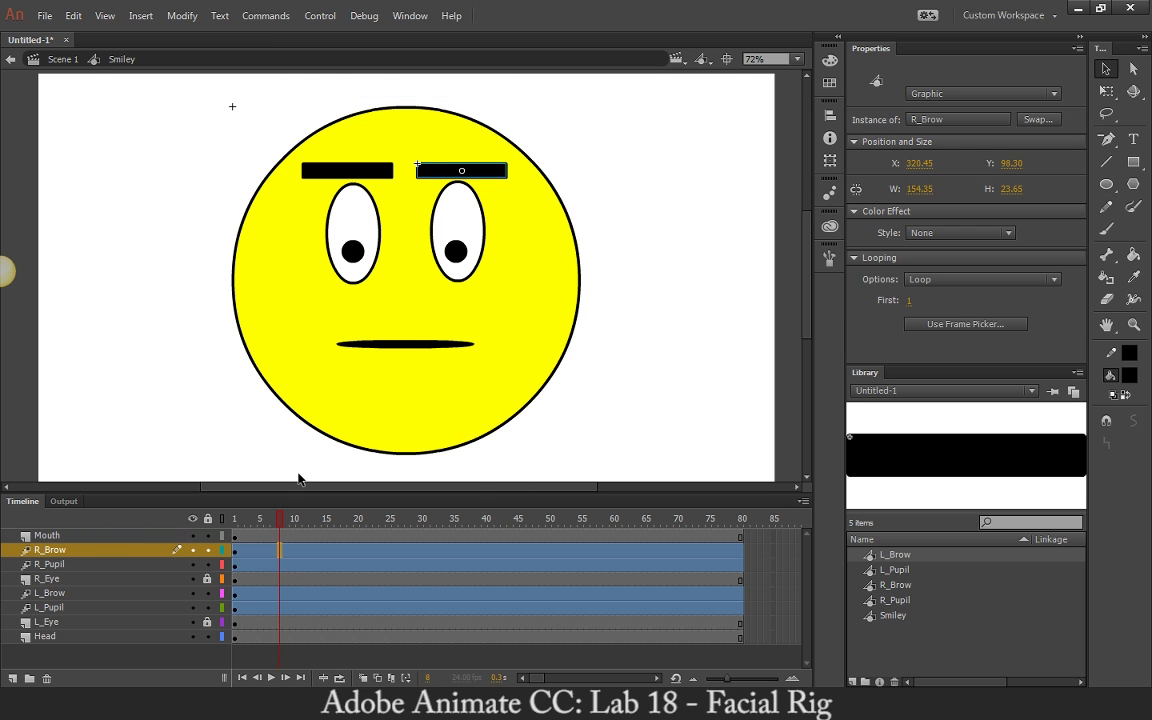
click(275, 521)
mouse_move(275, 521)
mouse_down()
mouse_move(234, 521)
mouse_move(295, 521)
mouse_up()
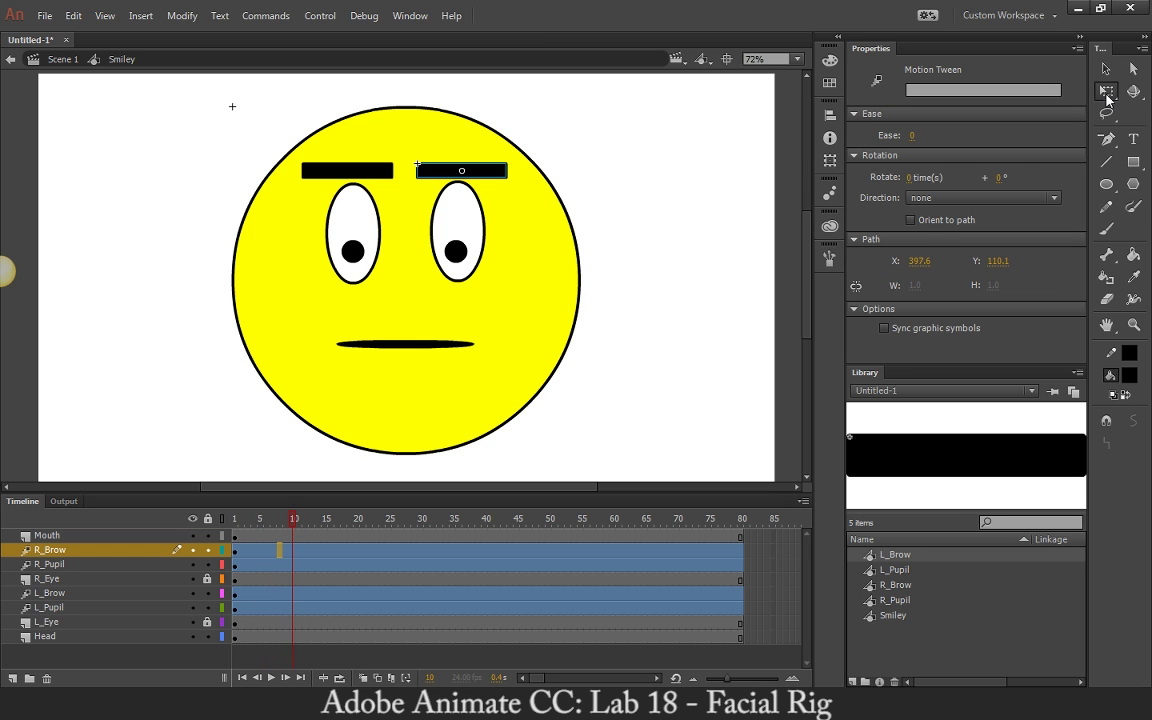
key(q)
click(470, 172)
drag(513, 188, 517, 169)
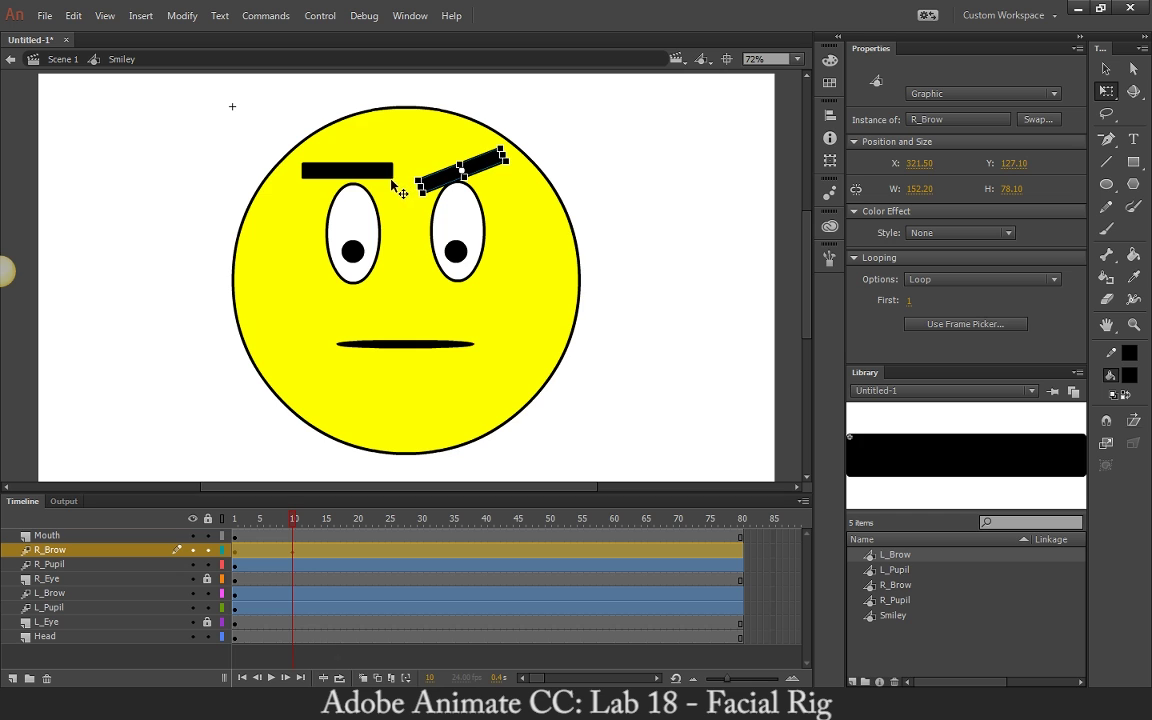
click(58, 593)
drag(400, 190, 397, 201)
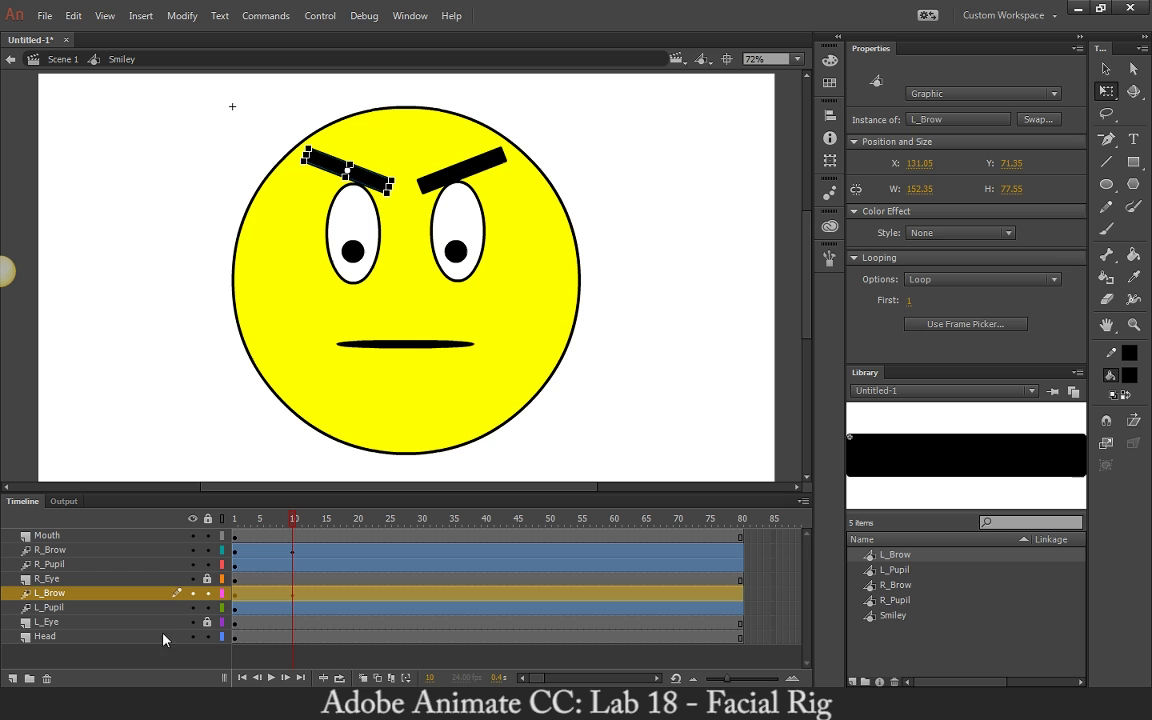
At frame 10, move both pupils together straight down to the lower edge of the eyes
click(55, 564)
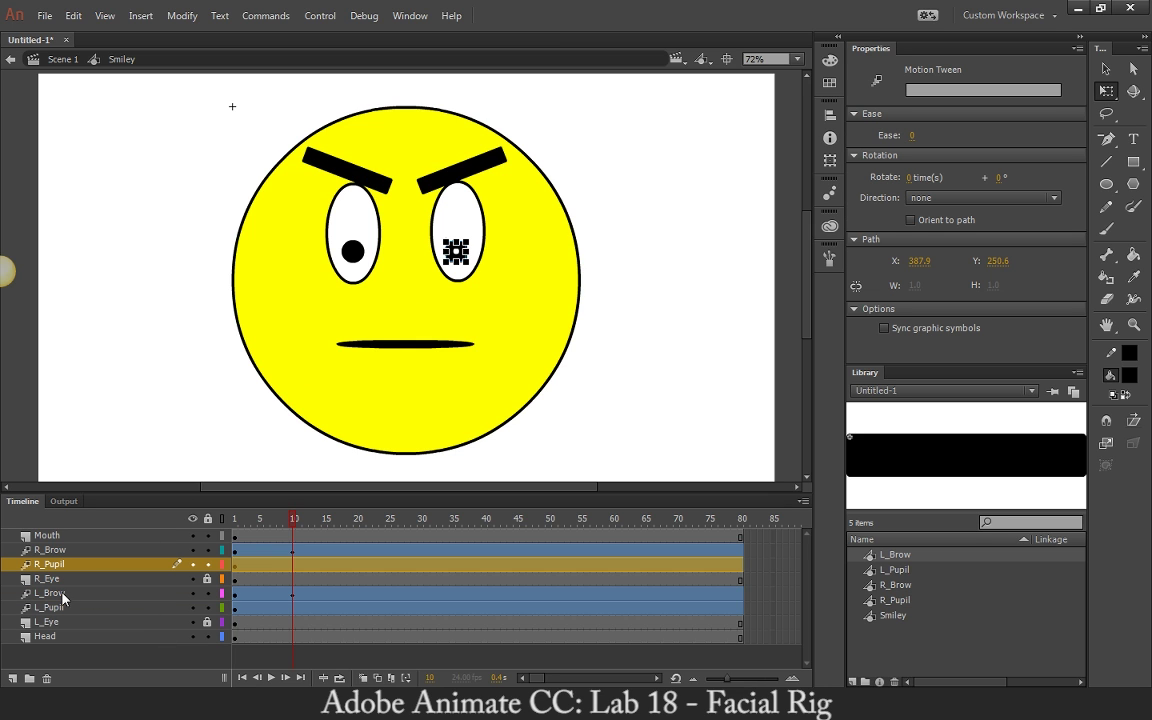
shift+click(50, 607)
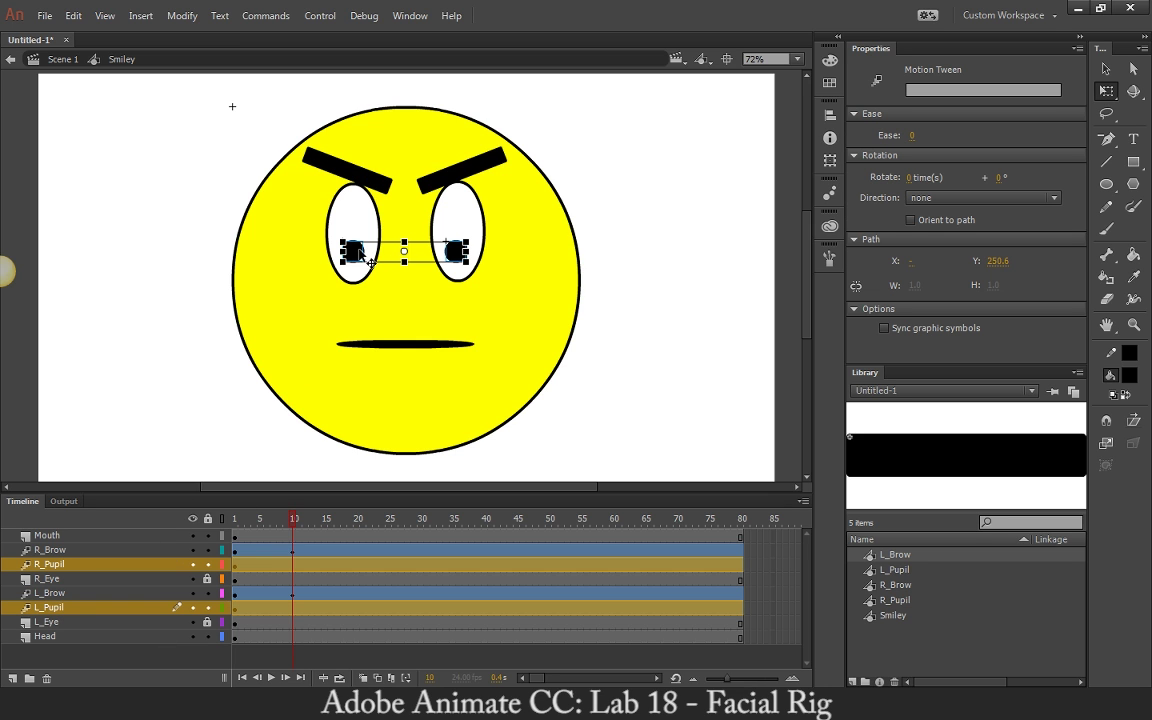
drag(360, 253, 356, 270)
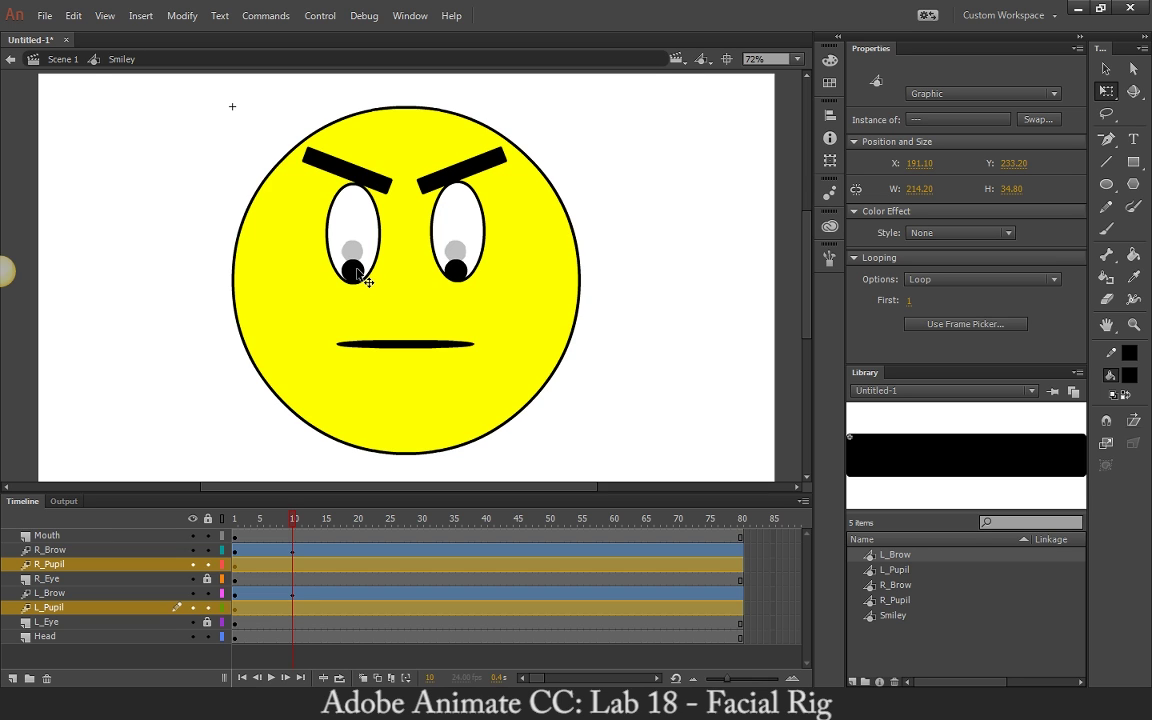
drag(357, 271, 357, 271)
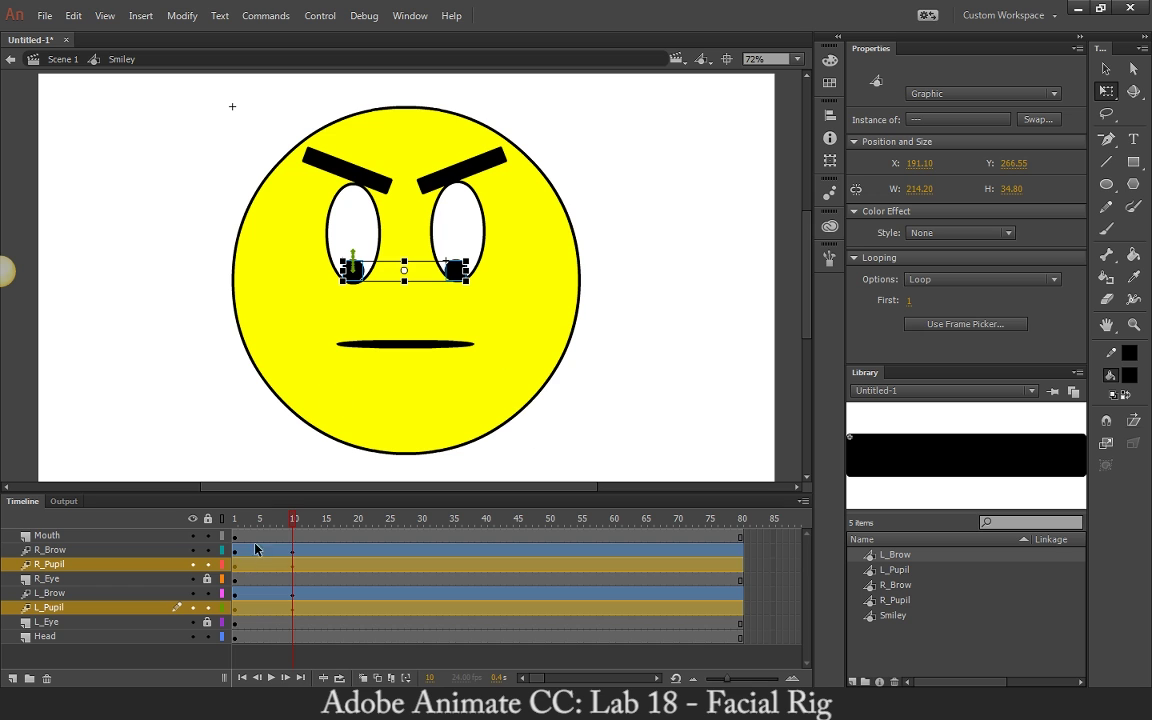
Return to frame 1 and create a shape tween on the Mouth layer
click(232, 519)
mouse_move(232, 519)
mouse_down()
mouse_move(350, 519)
mouse_move(311, 502)
mouse_move(180, 489)
mouse_move(366, 505)
mouse_move(219, 505)
mouse_up()
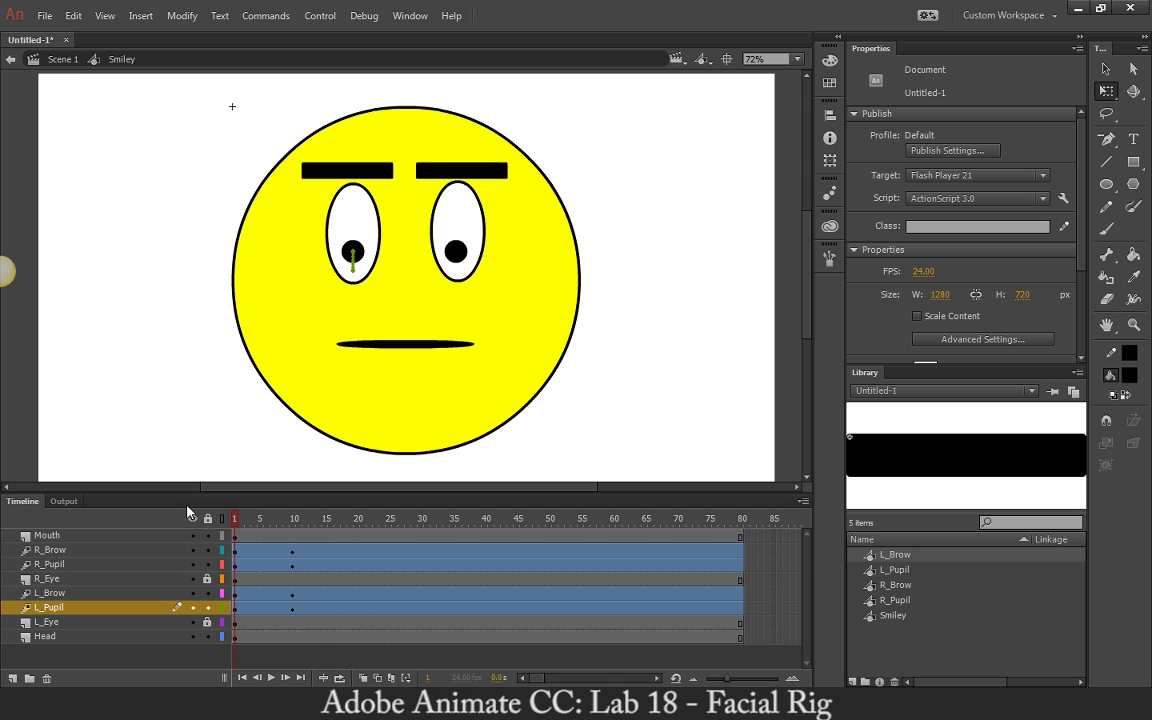
click(60, 536)
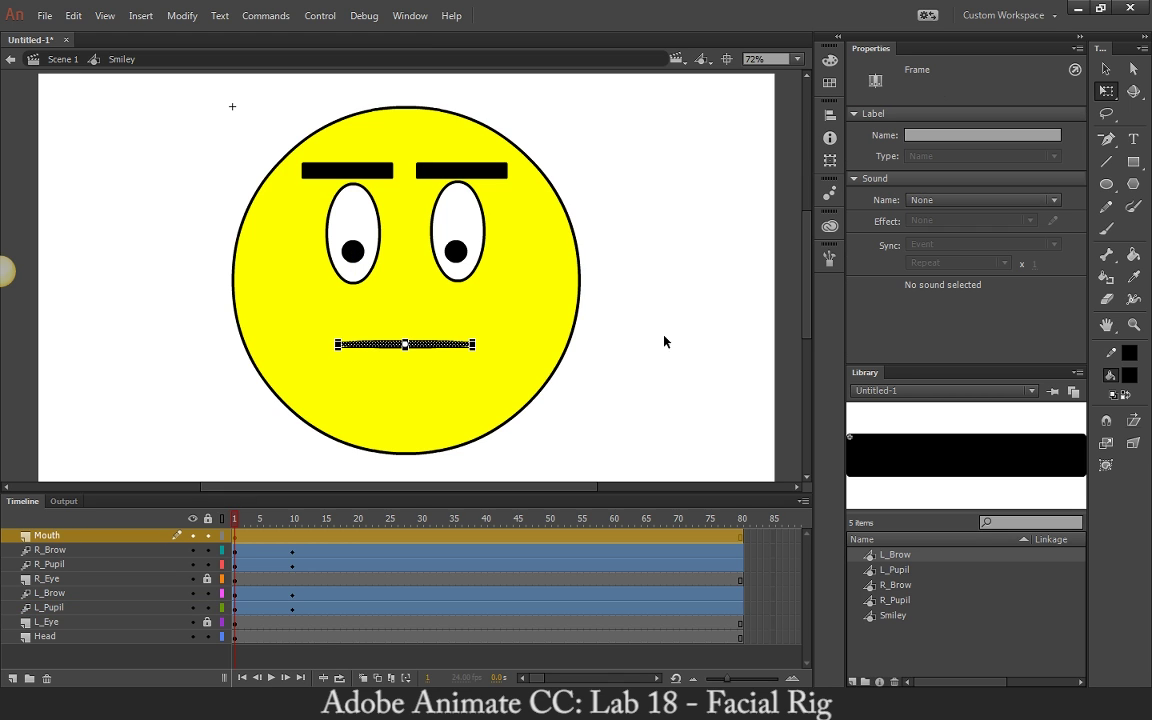
right_click(300, 535)
click(440, 100)
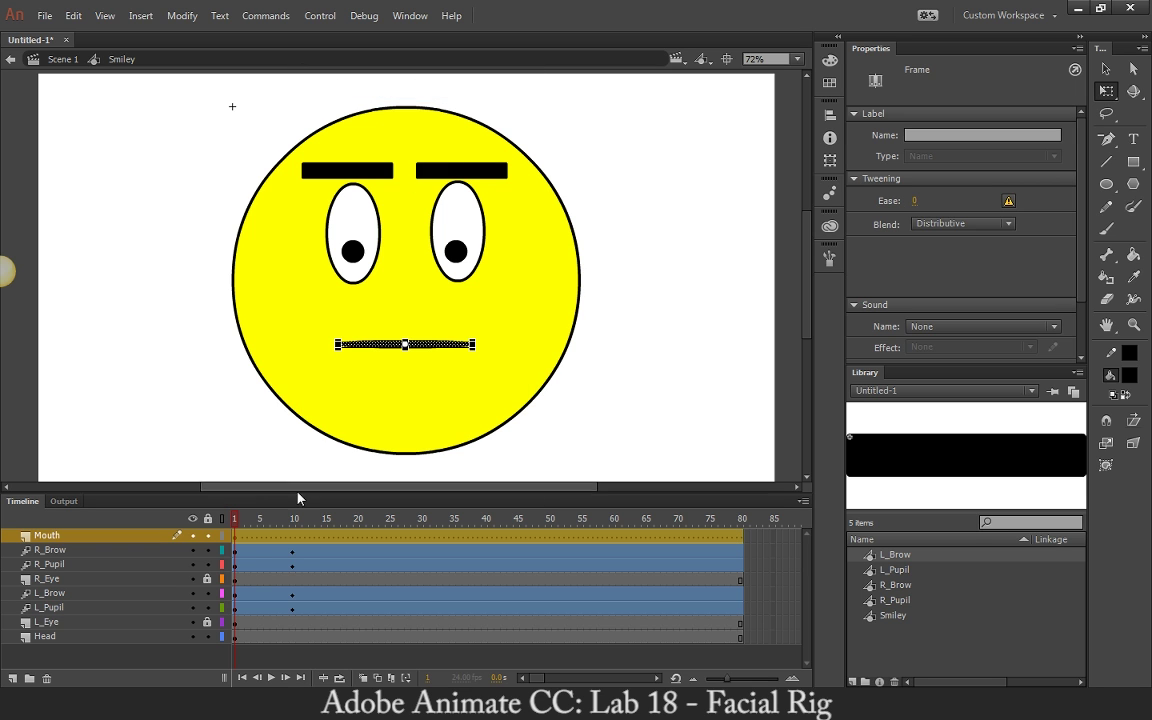
Insert a keyframe at frame 10 on the Mouth layer
key(Return)
click(236, 533)
drag(236, 533, 292, 535)
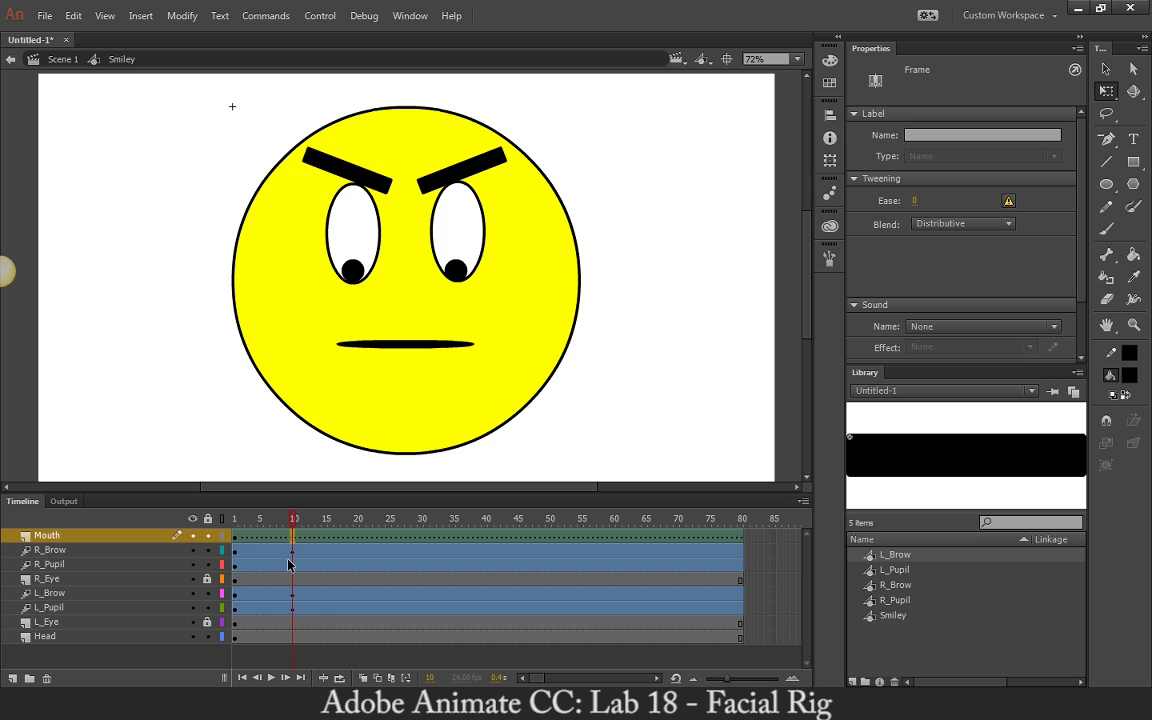
click(293, 536)
key(F6)
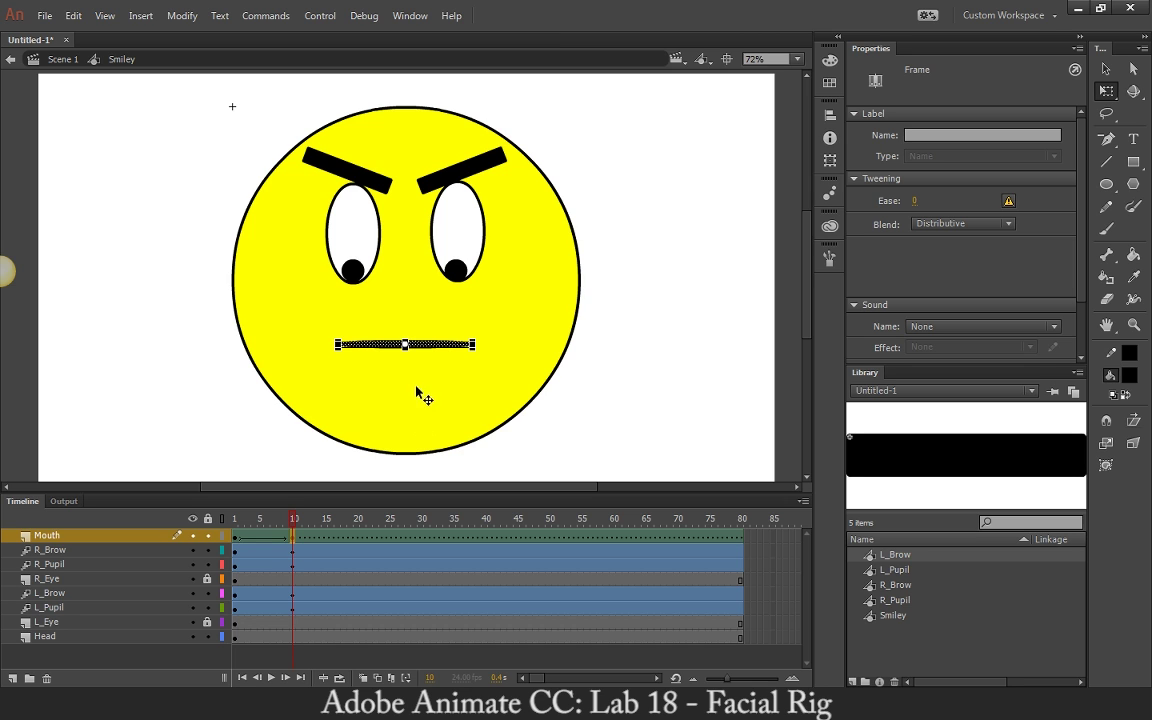
At frame 10, bend the mouth upward in the middle into a frown and move it slightly down
click(1106, 68)
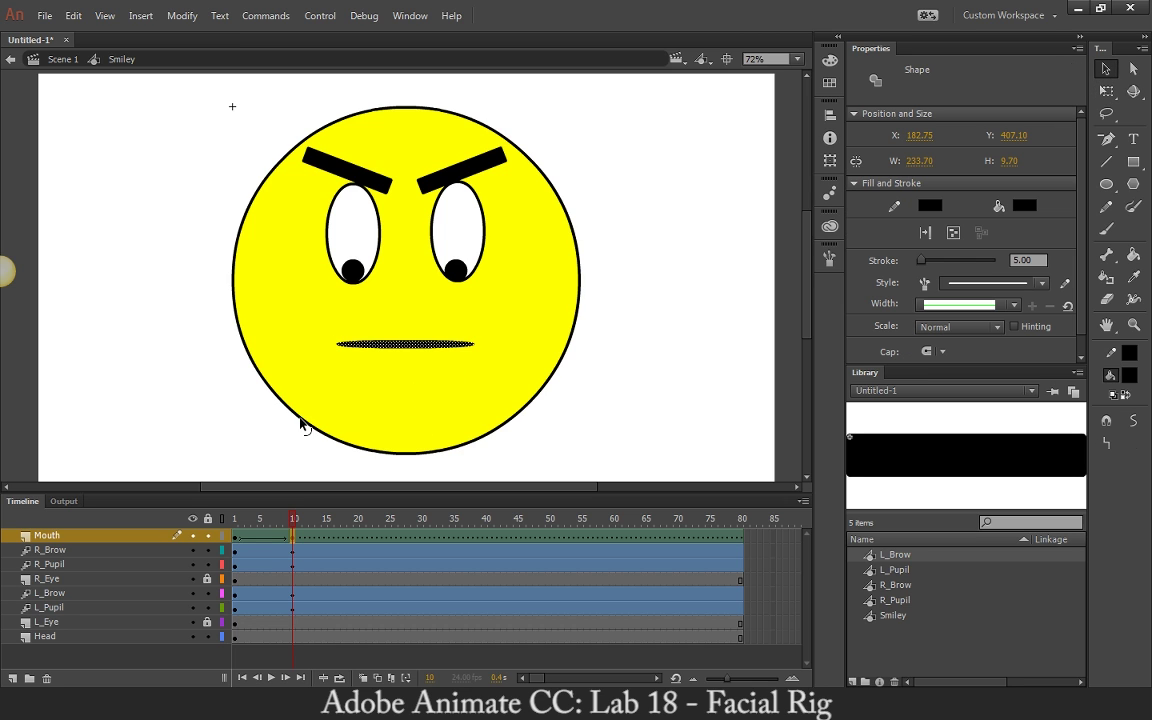
click(589, 353)
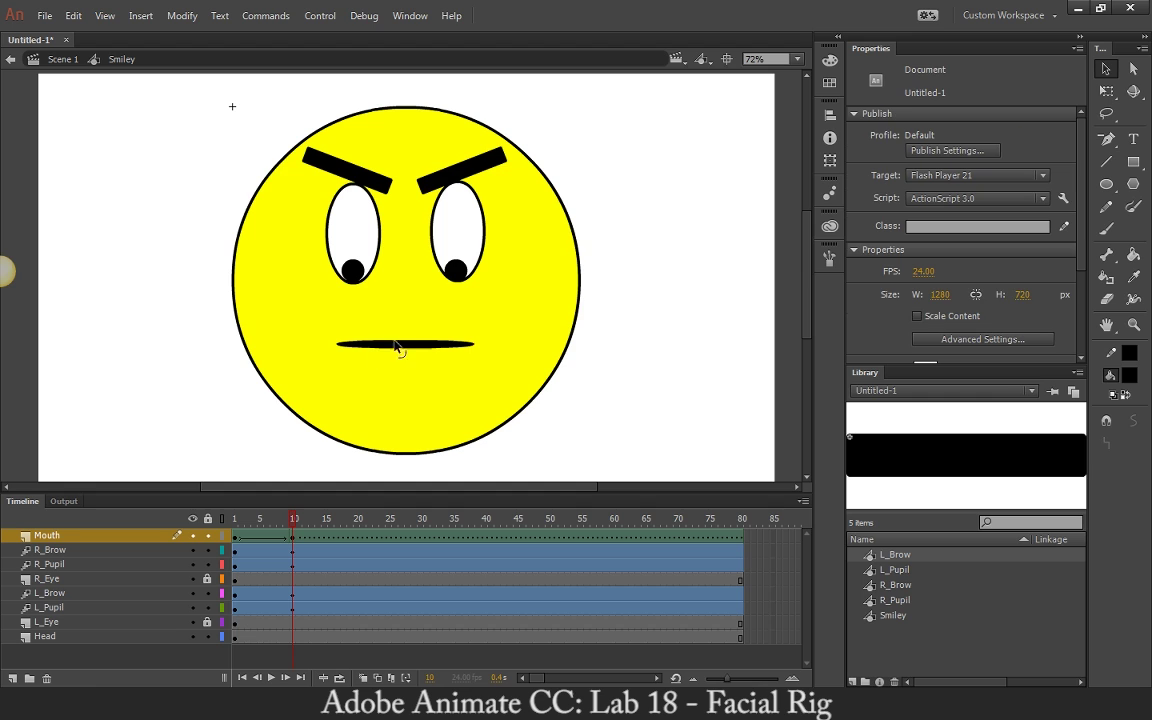
mouse_move(410, 348)
mouse_down()
mouse_move(404, 378)
mouse_move(416, 329)
mouse_move(399, 313)
mouse_move(410, 340)
mouse_move(399, 329)
mouse_up()
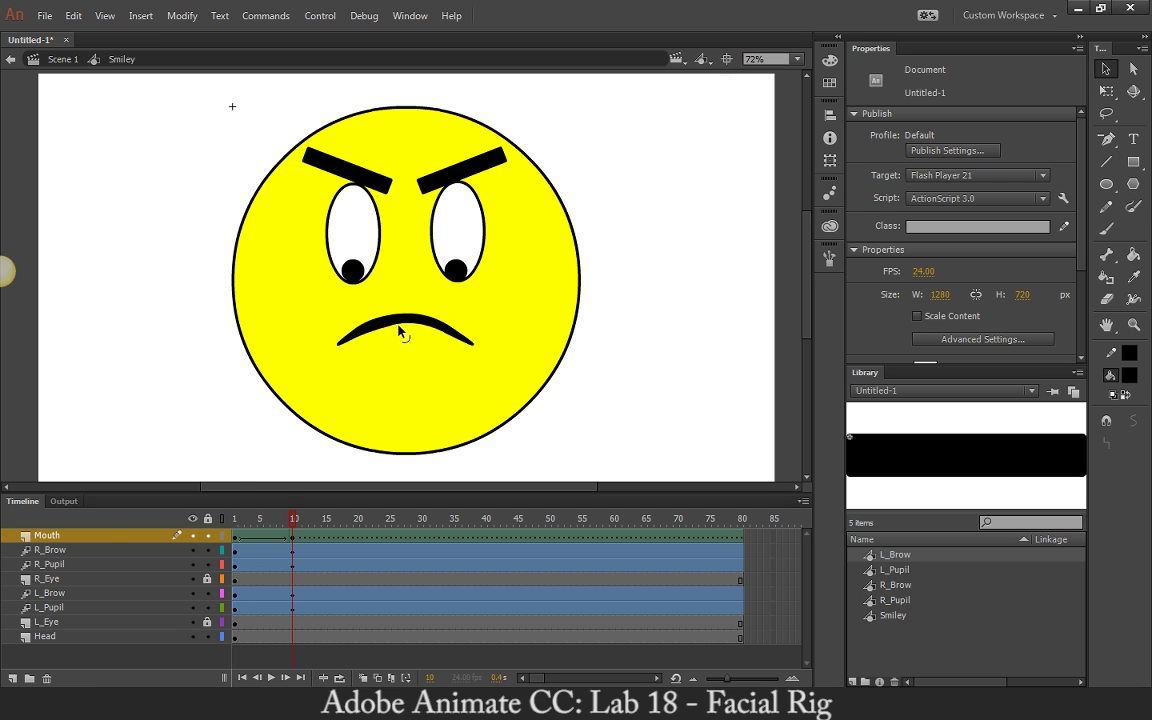
click(123, 541)
drag(416, 329, 421, 347)
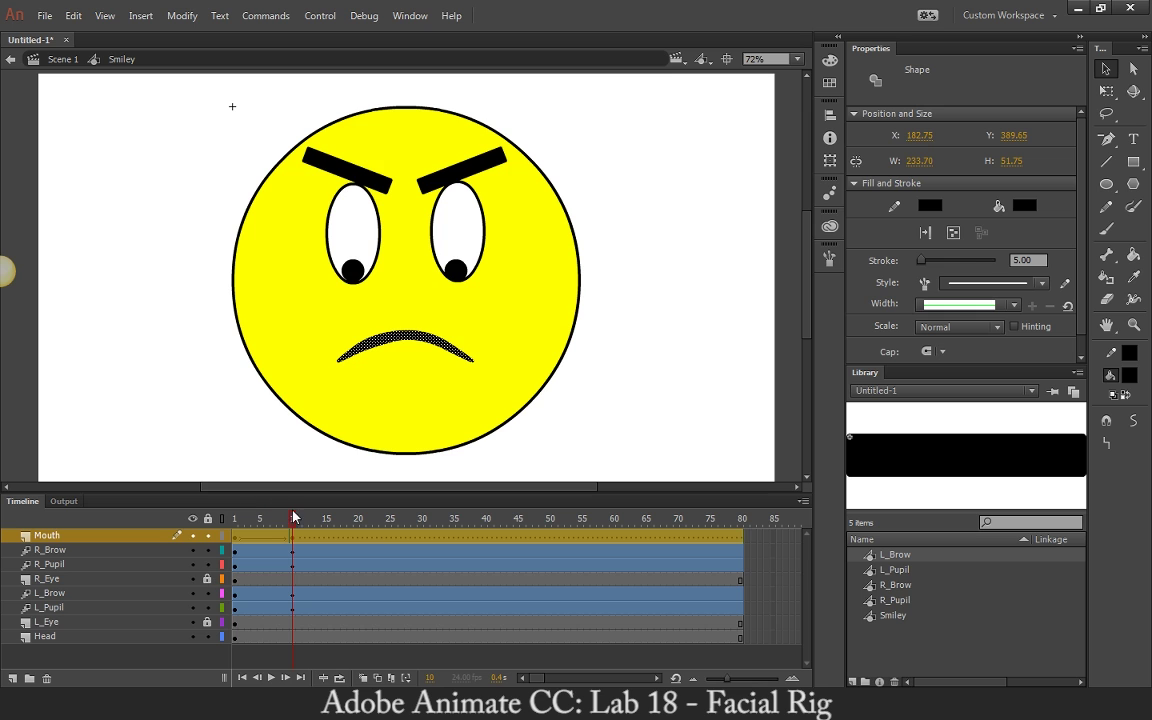
Insert a keyframe at frame 20 on the Mouth layer and bend both mouth edges downward into a smile
drag(292, 518, 356, 540)
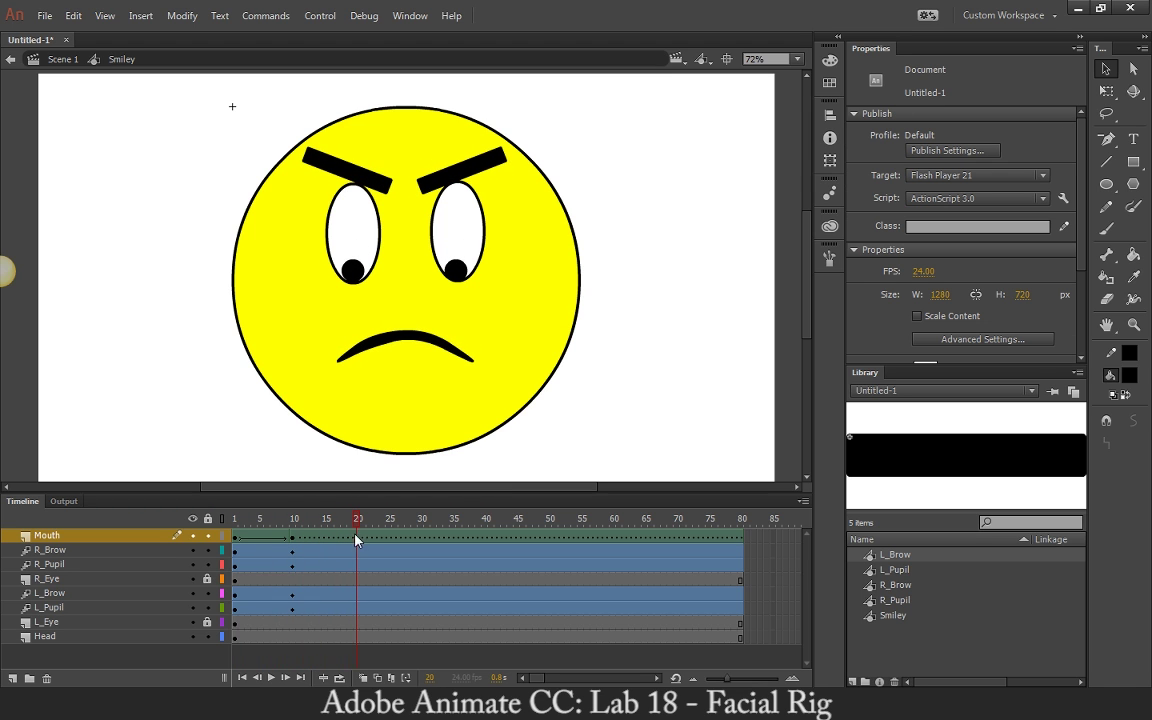
click(357, 539)
key(F6)
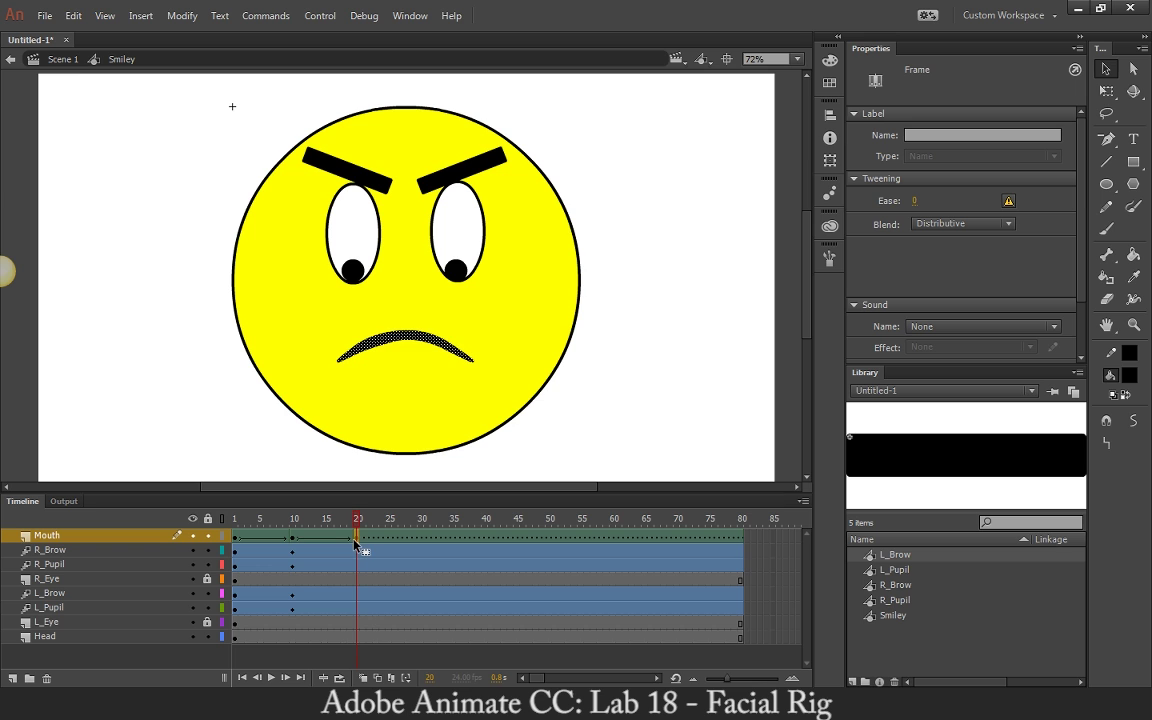
click(668, 327)
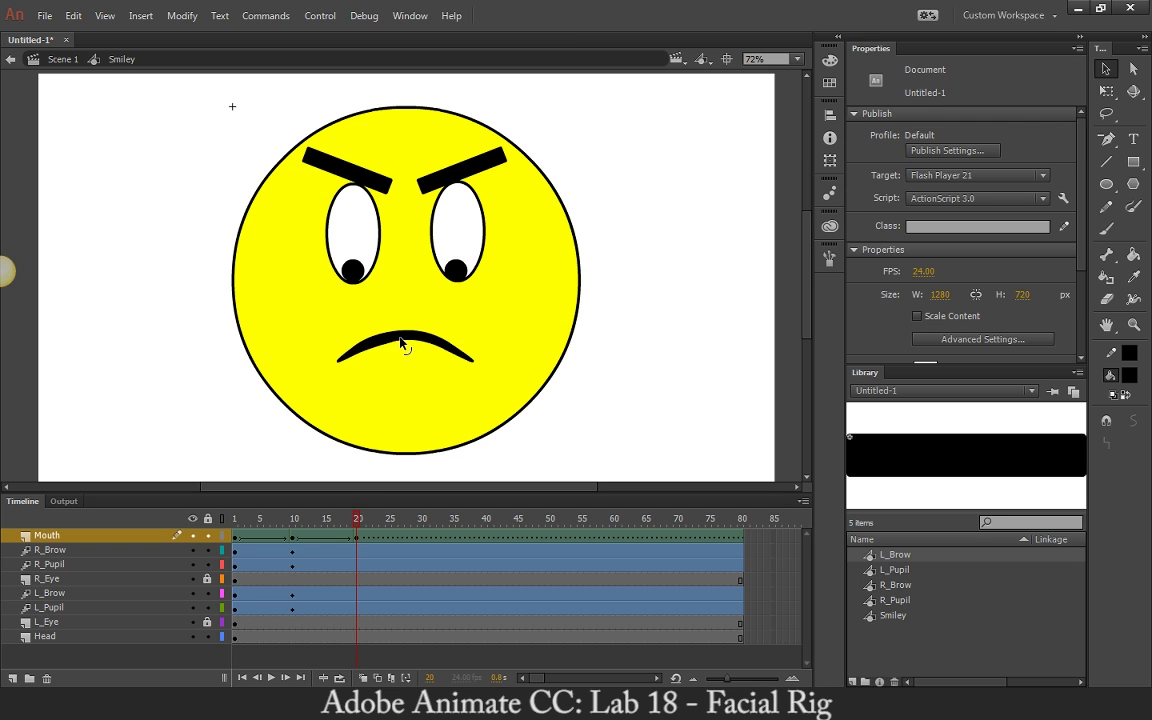
drag(404, 345, 398, 395)
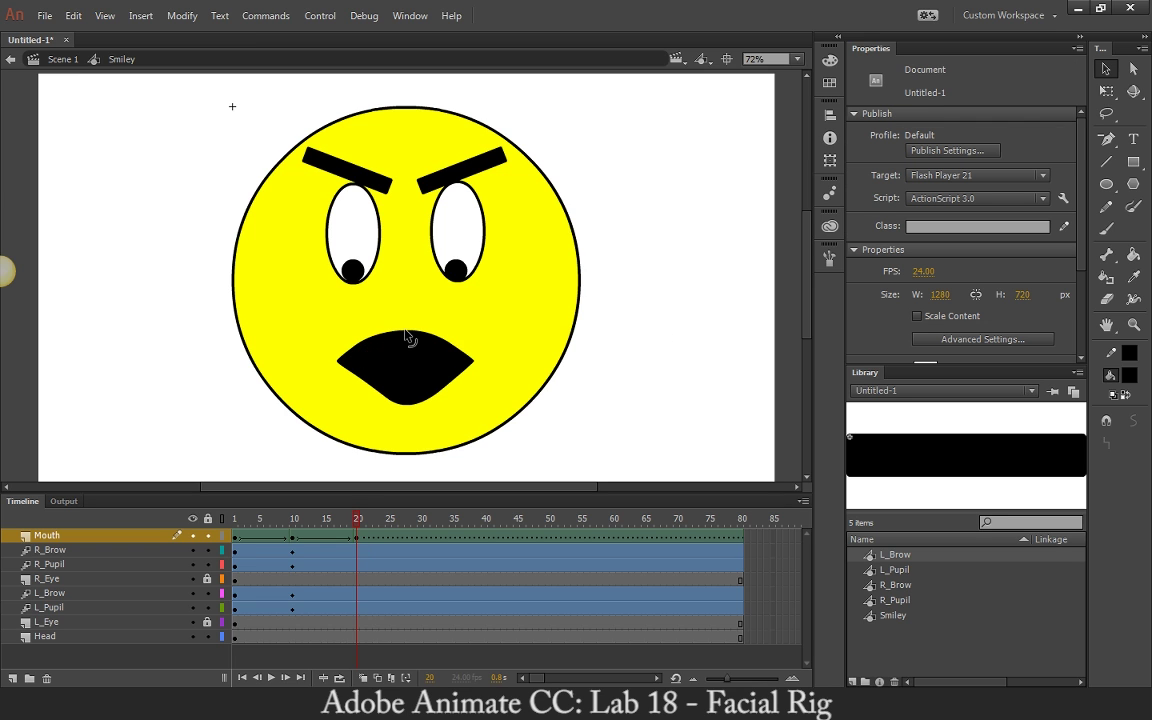
drag(411, 342, 373, 391)
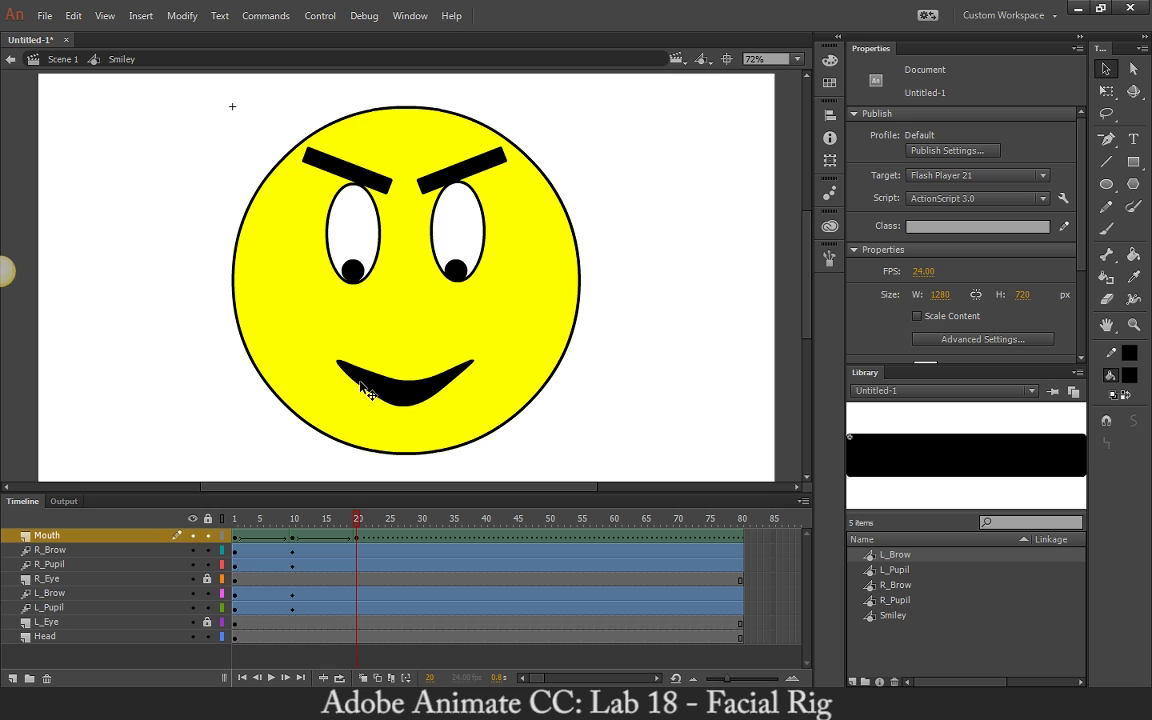
Reshape the frame 20 smile into a wide-open mouth with rounded corners, a nearly flat upper edge and a deeper lower edge
drag(454, 388, 445, 378)
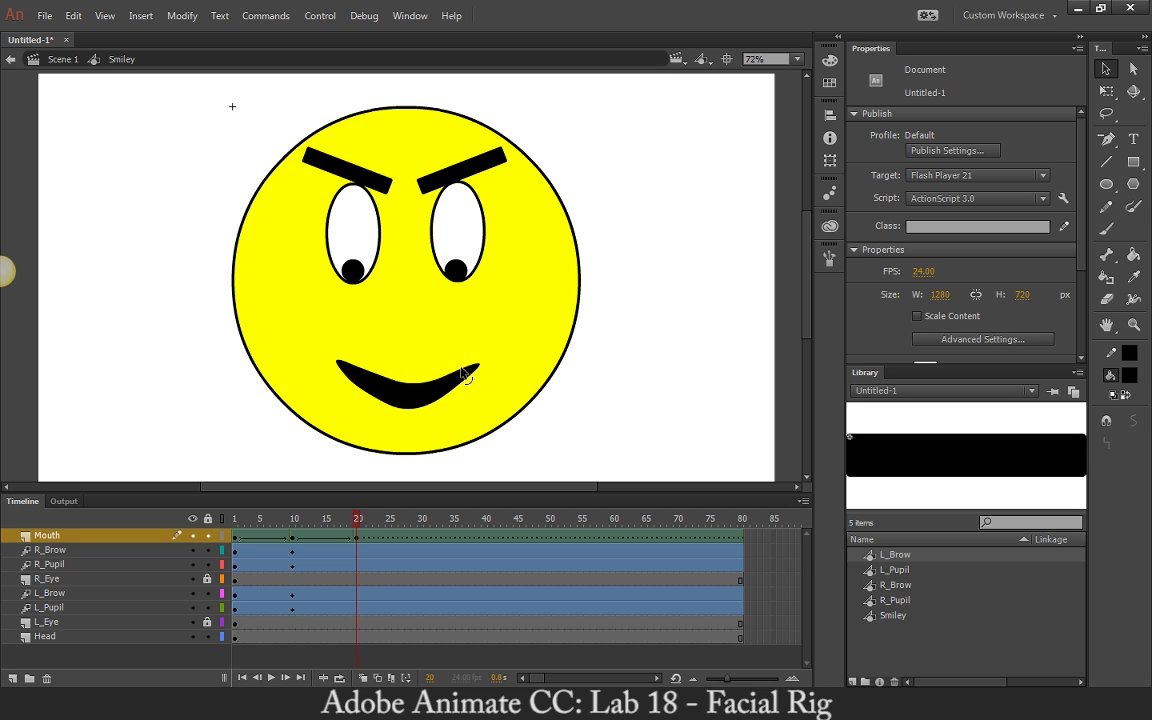
click(472, 377)
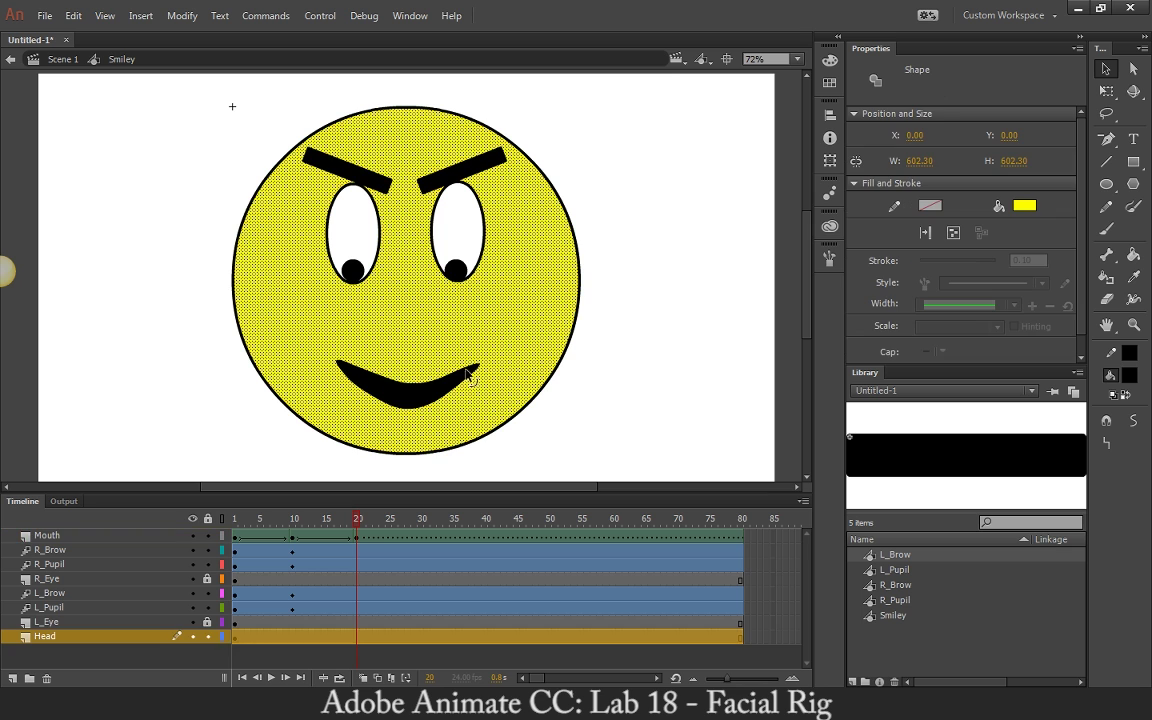
click(84, 538)
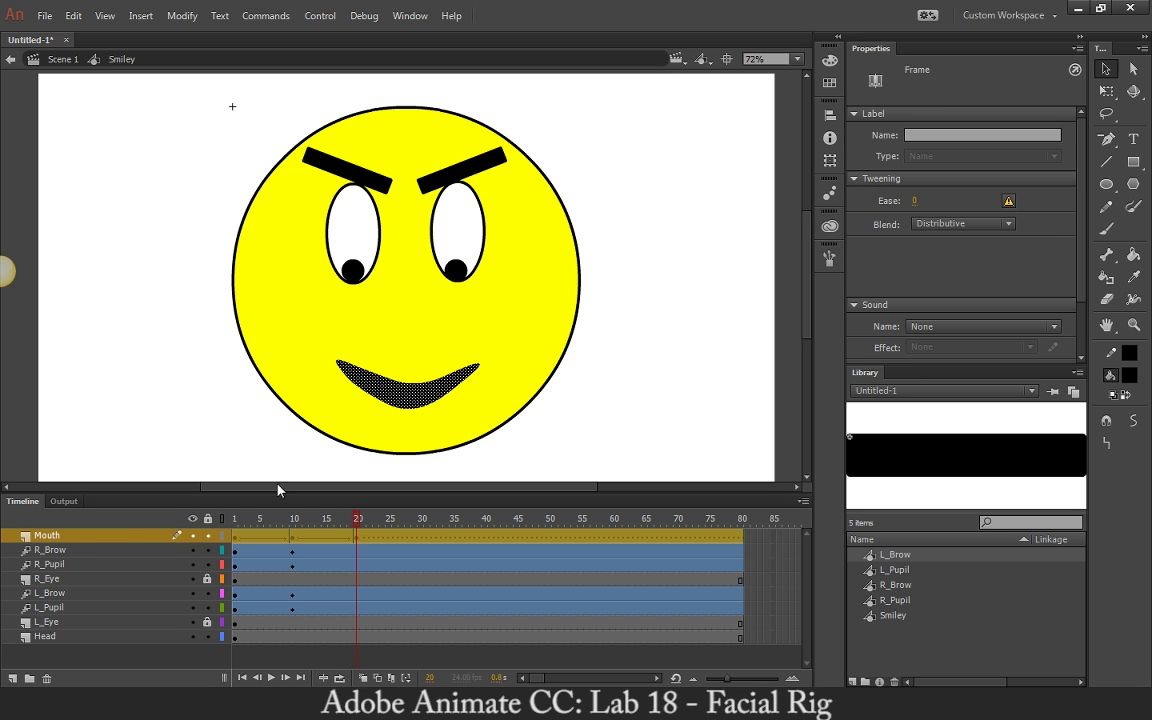
click(610, 350)
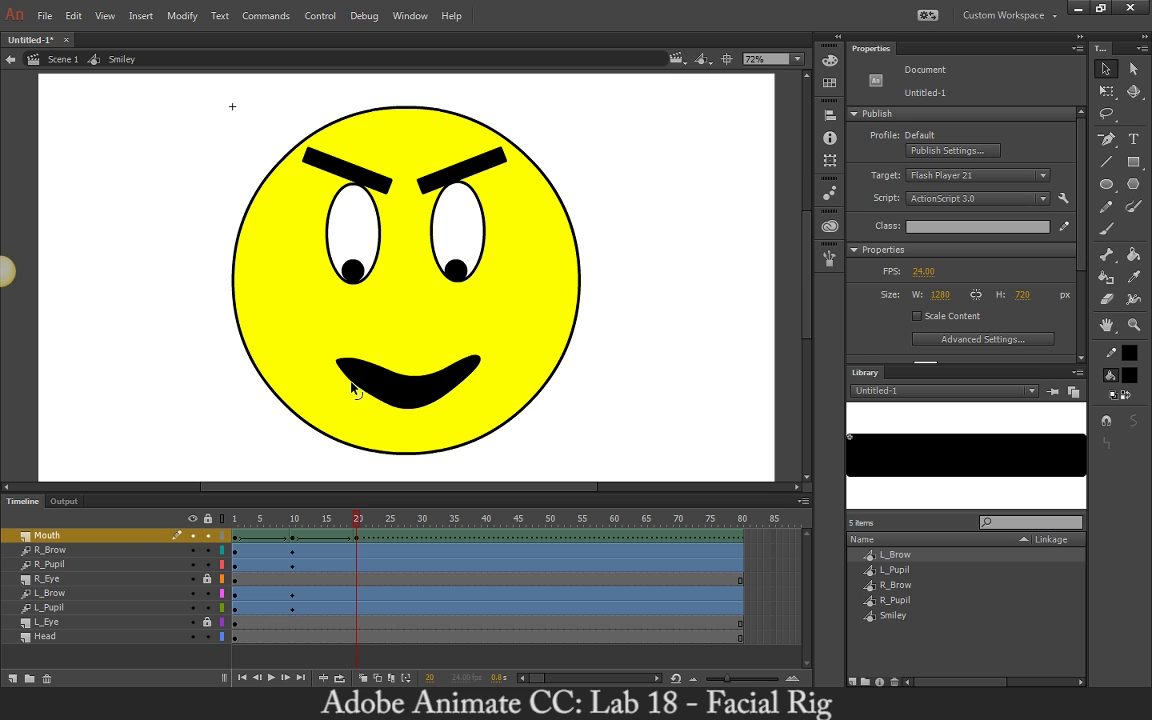
drag(352, 383, 346, 380)
mouse_move(465, 379)
mouse_down()
mouse_move(430, 356)
mouse_move(362, 358)
mouse_move(384, 355)
mouse_up()
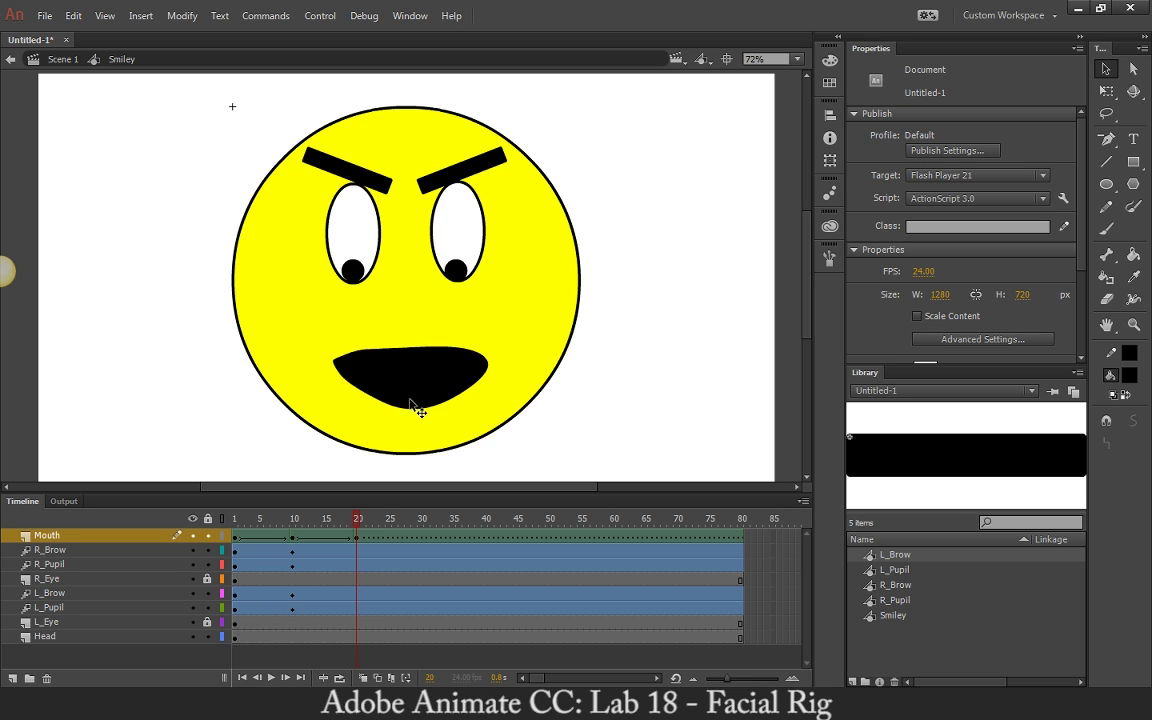
drag(409, 408, 409, 420)
mouse_move(384, 349)
mouse_down()
mouse_move(393, 386)
mouse_move(400, 352)
mouse_up()
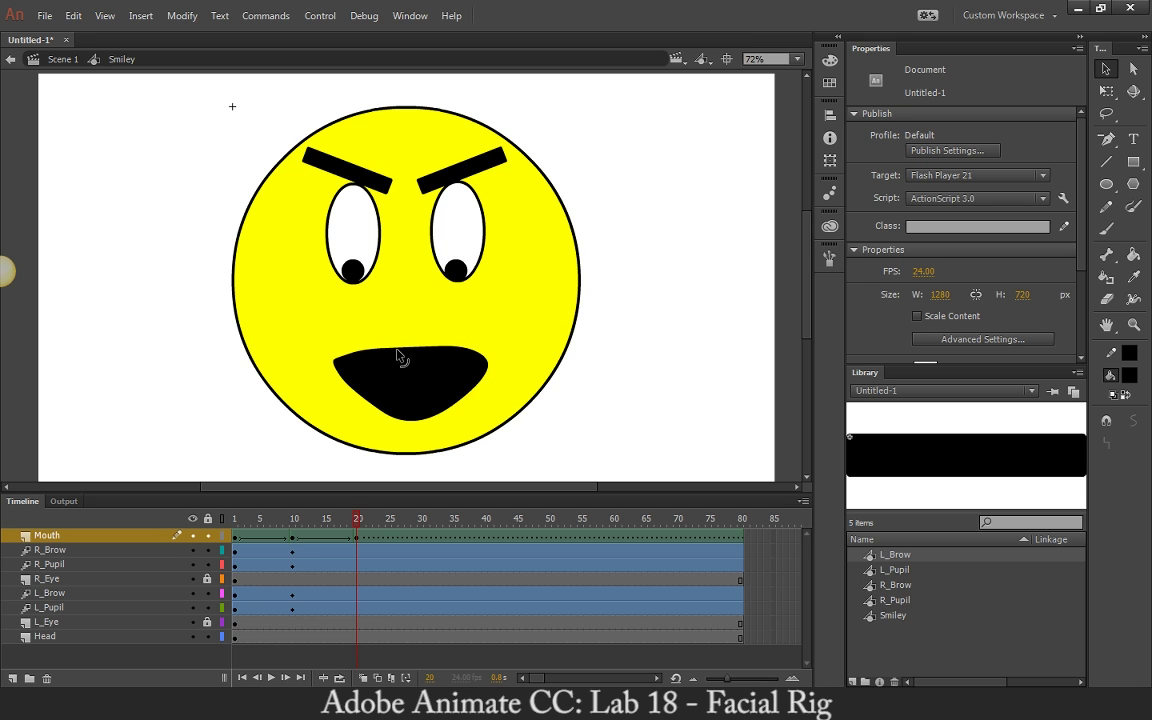
At frame 20, rotate the right and left brows in mirrored directions so their inner ends rise into a worried look
click(88, 551)
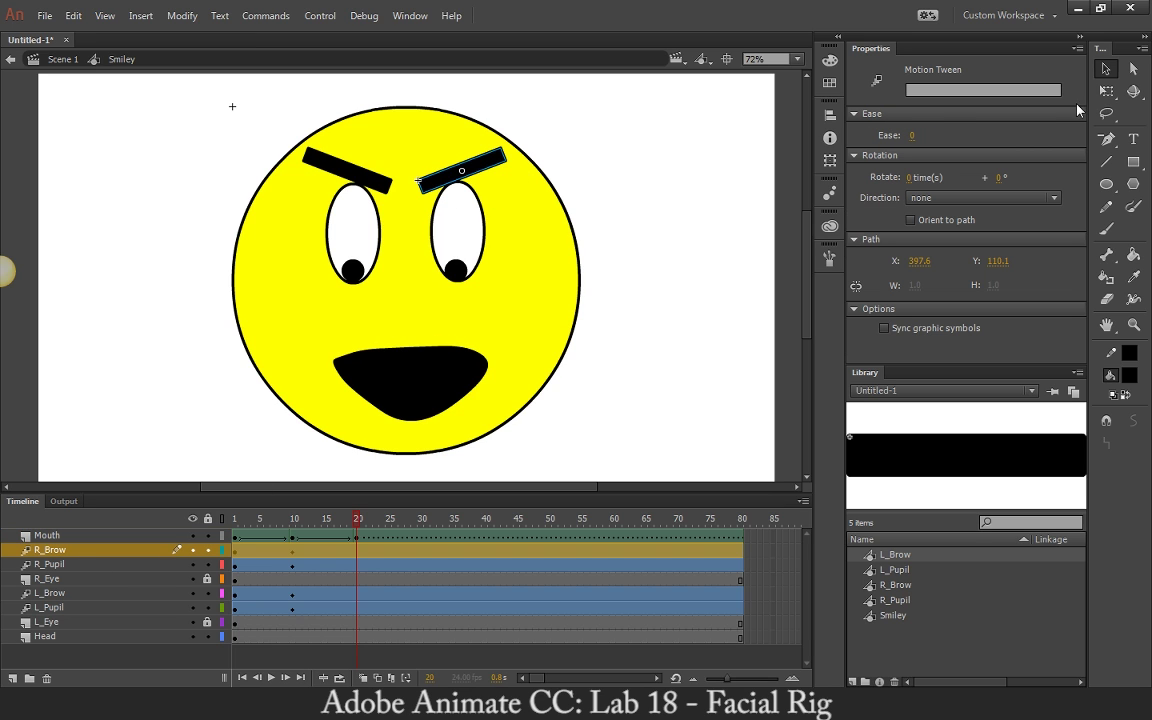
key(q)
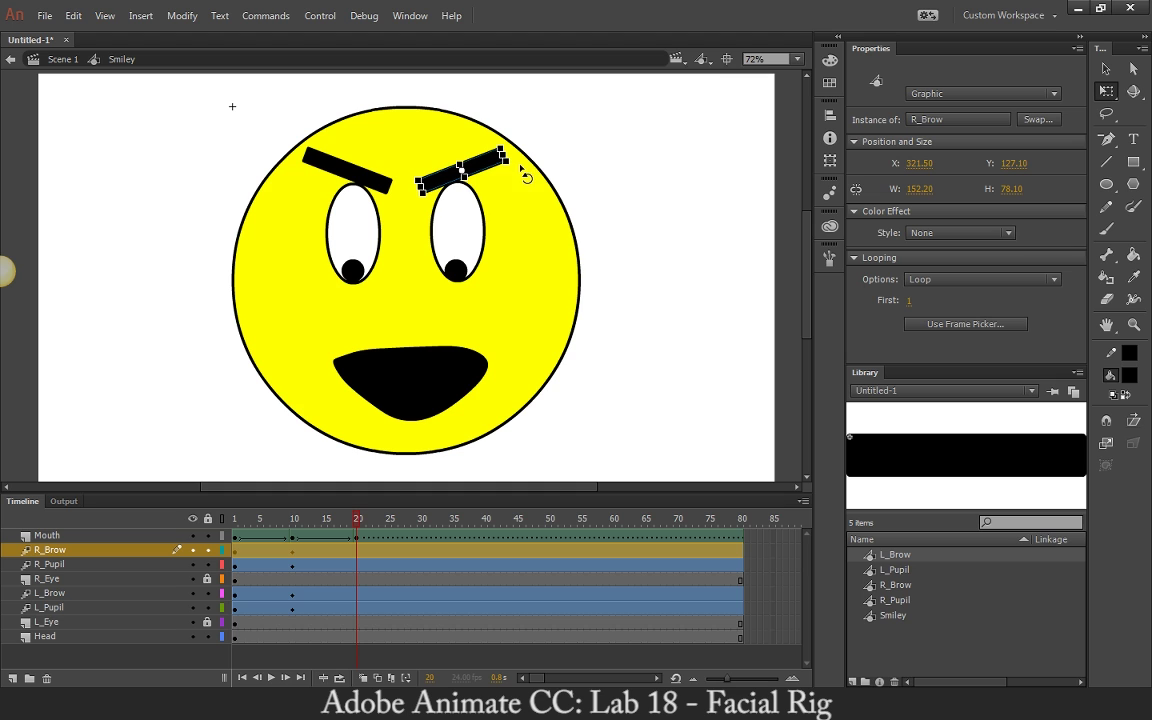
mouse_move(523, 172)
mouse_down()
mouse_move(516, 206)
mouse_move(519, 196)
mouse_up()
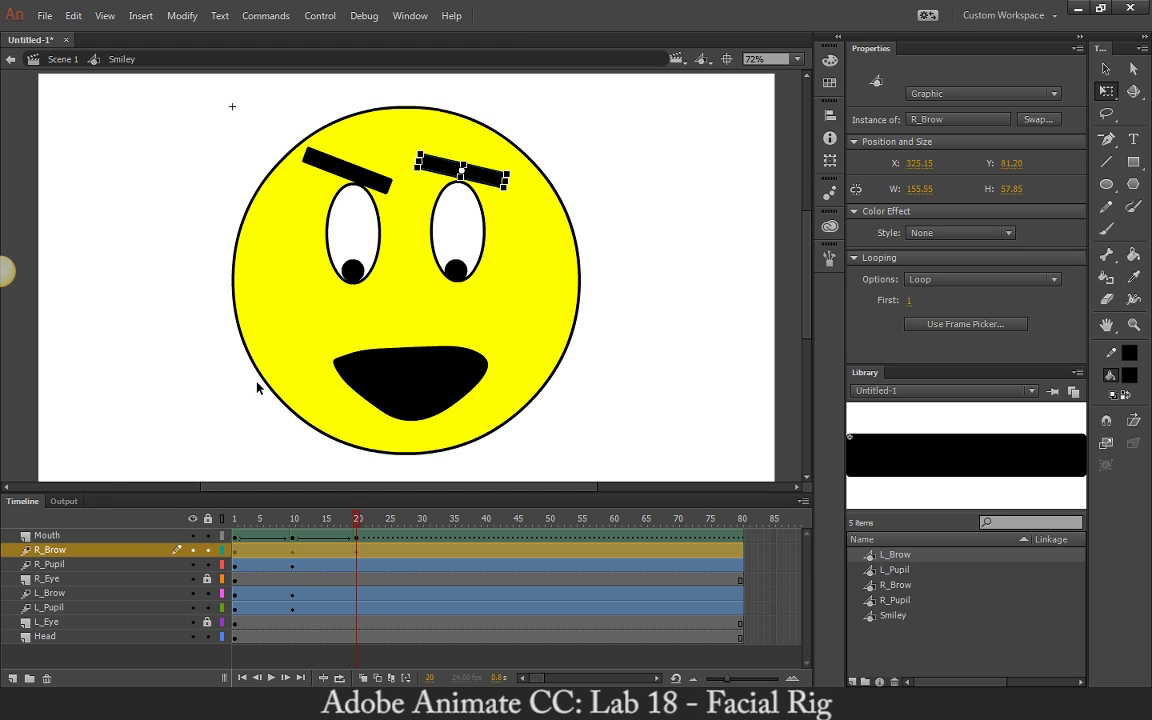
click(58, 607)
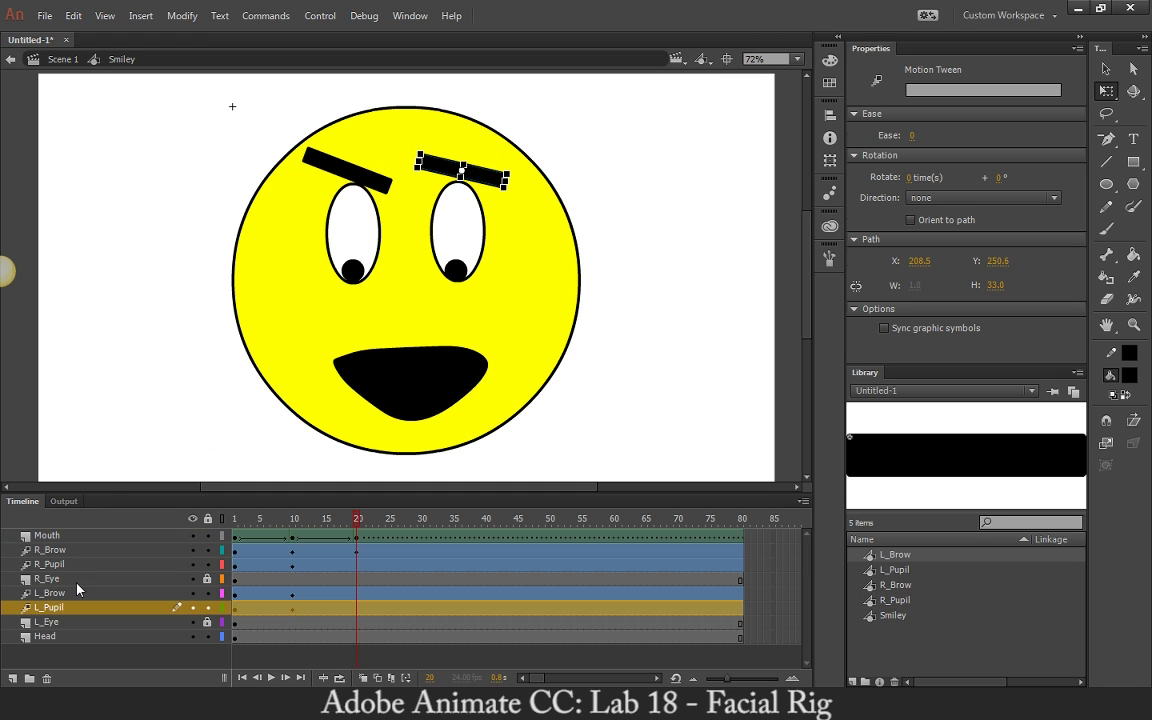
click(93, 593)
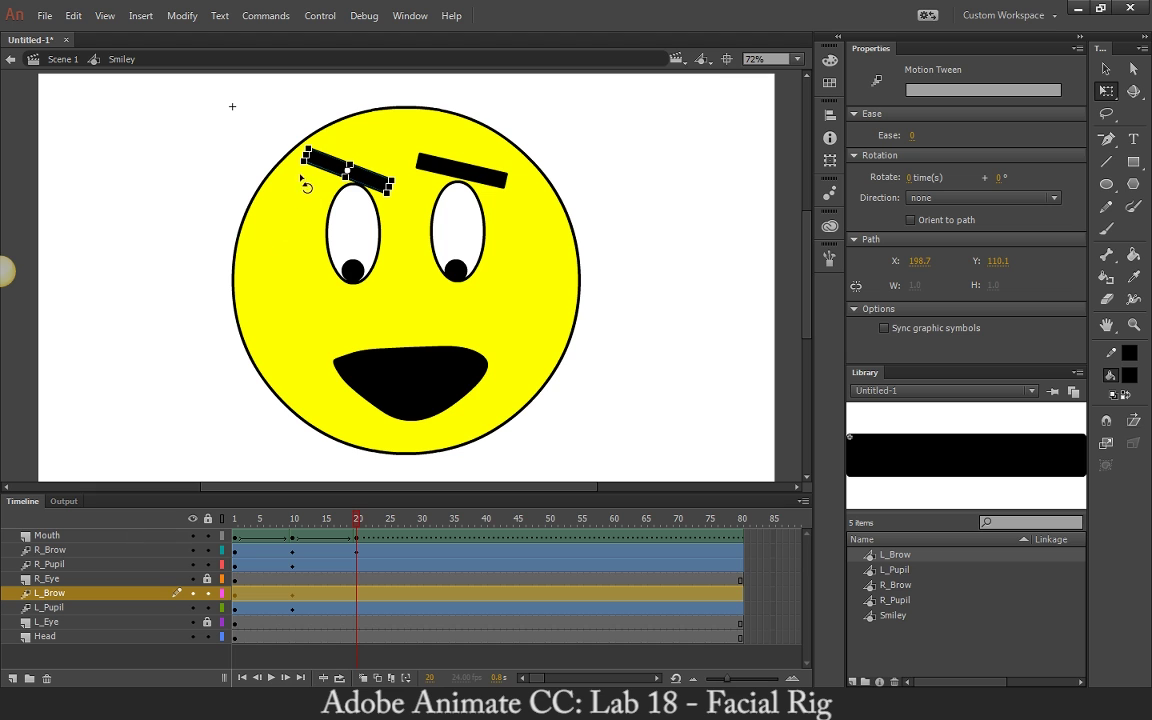
drag(304, 176, 307, 197)
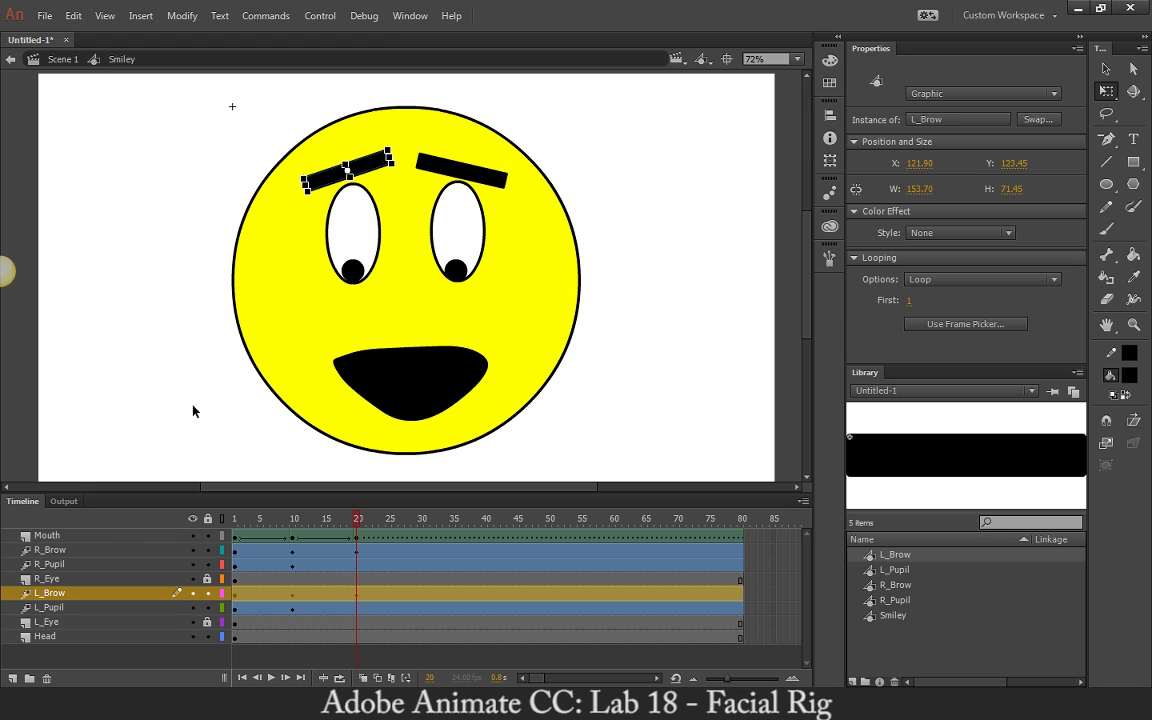
At frame 20, move both pupils together to the upper right of the eyes
click(50, 564)
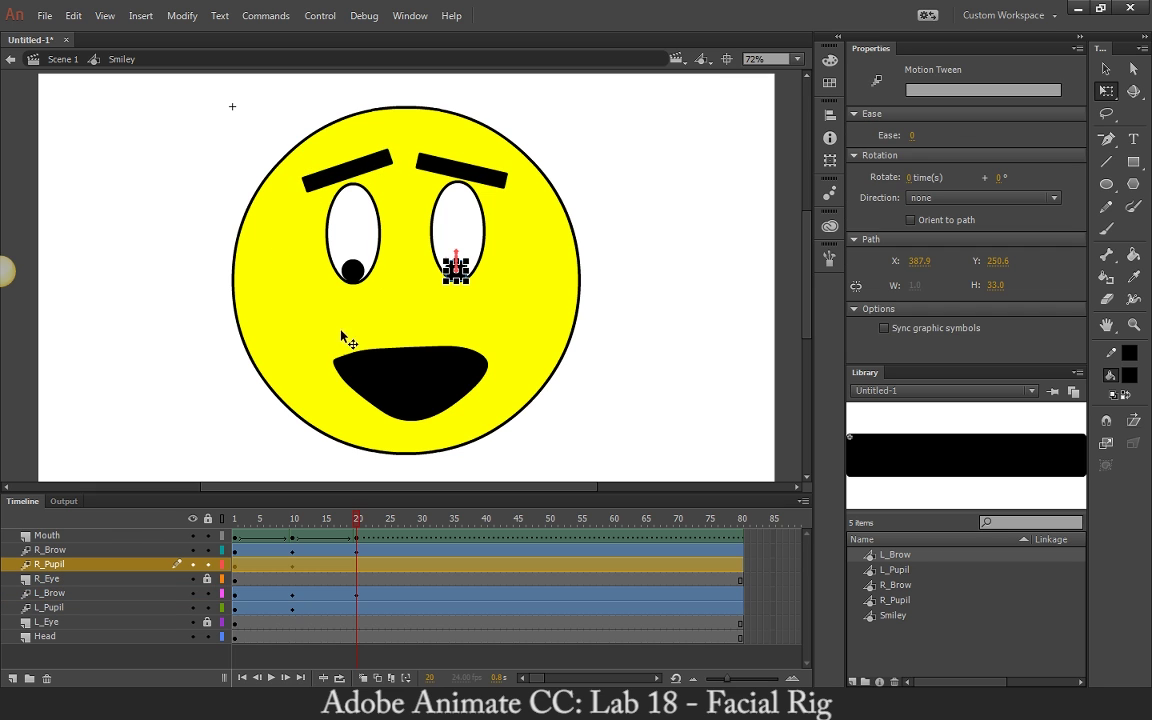
ctrl+click(69, 608)
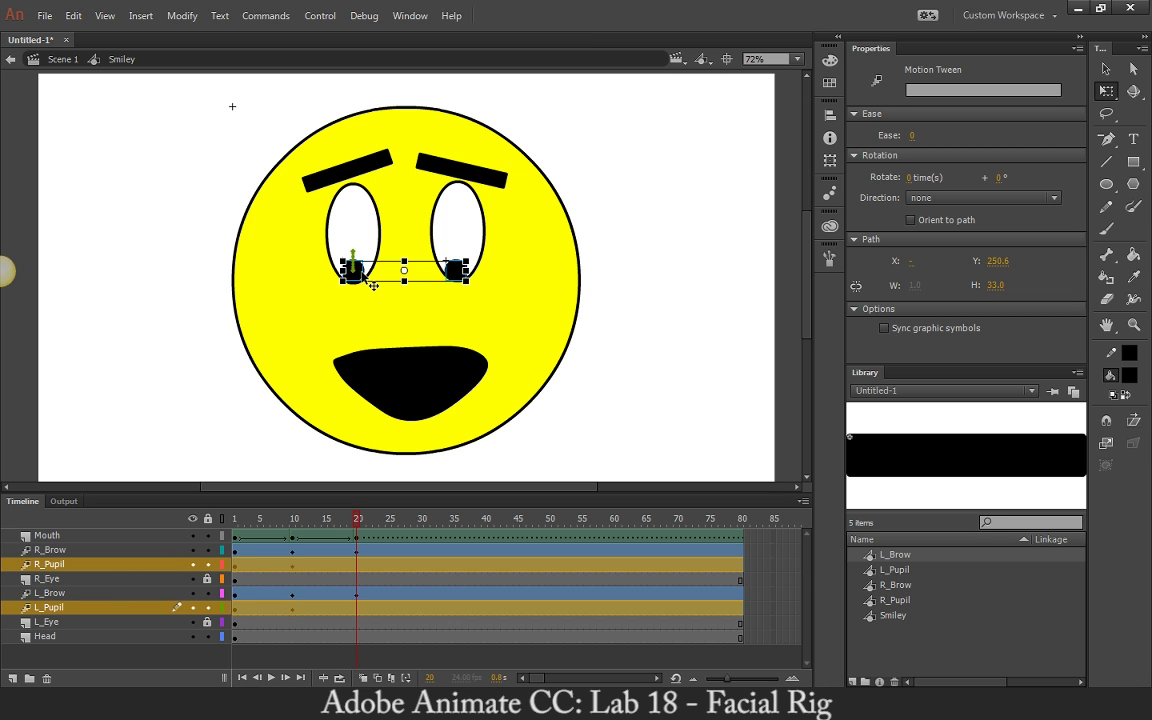
drag(372, 286, 382, 223)
At frame 20, move the open mouth shape up closer to the eyes and deselect it
click(47, 535)
click(438, 380)
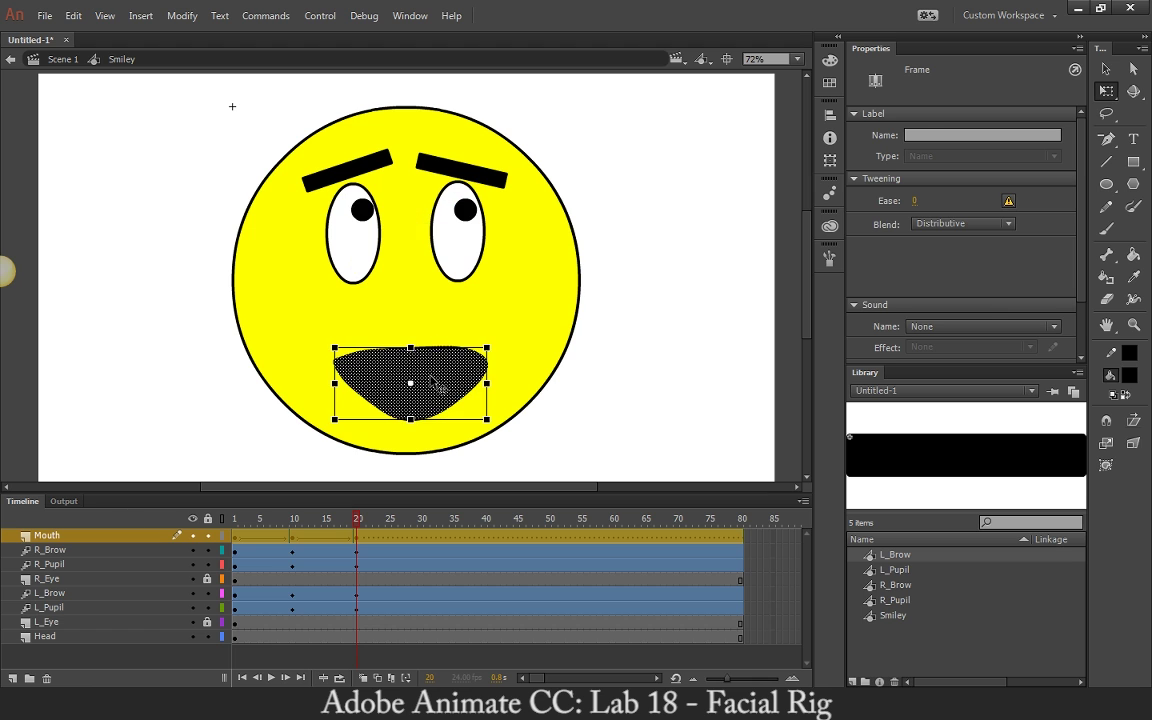
mouse_move(438, 386)
mouse_down()
mouse_move(437, 354)
mouse_move(442, 365)
mouse_up()
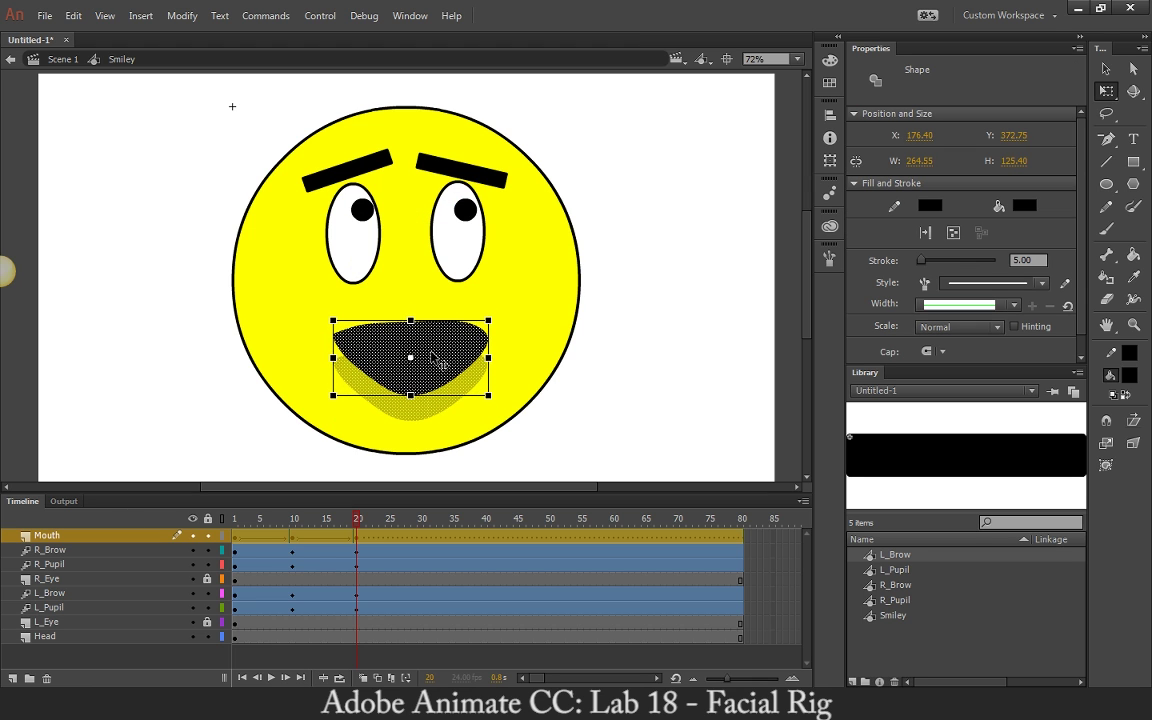
click(689, 213)
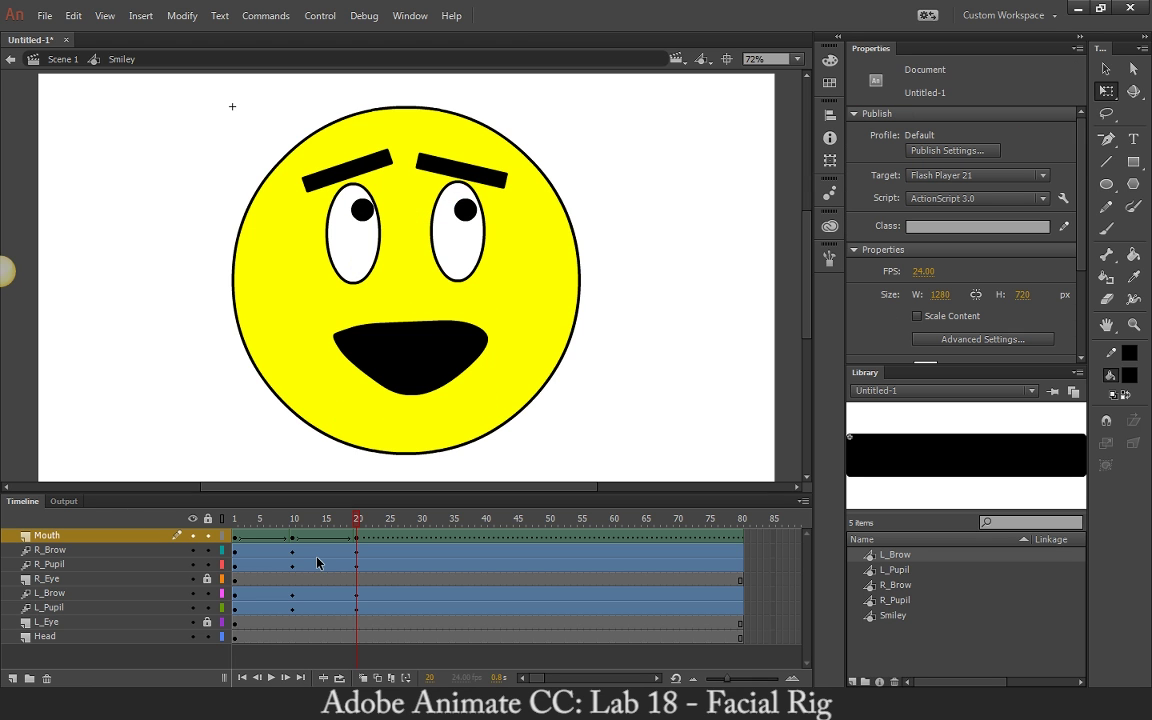
Play the facial animation from frame 1 to review the transitions between the existing expressions
click(221, 517)
drag(221, 517, 144, 553)
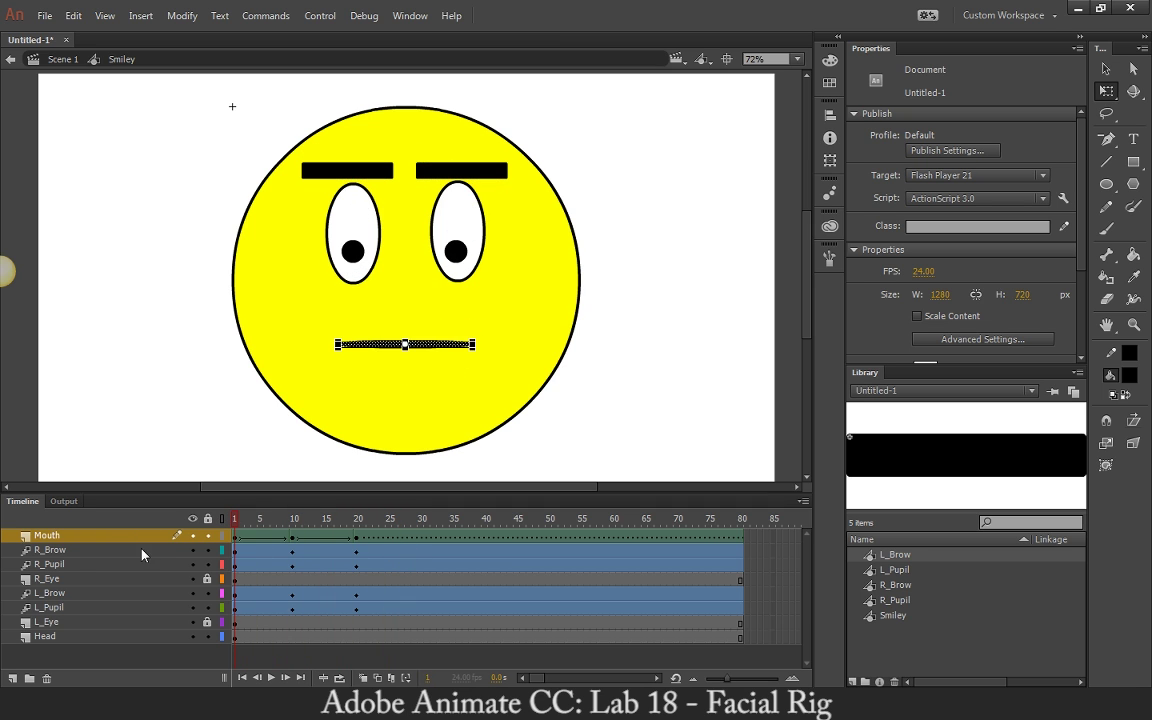
key(Return)
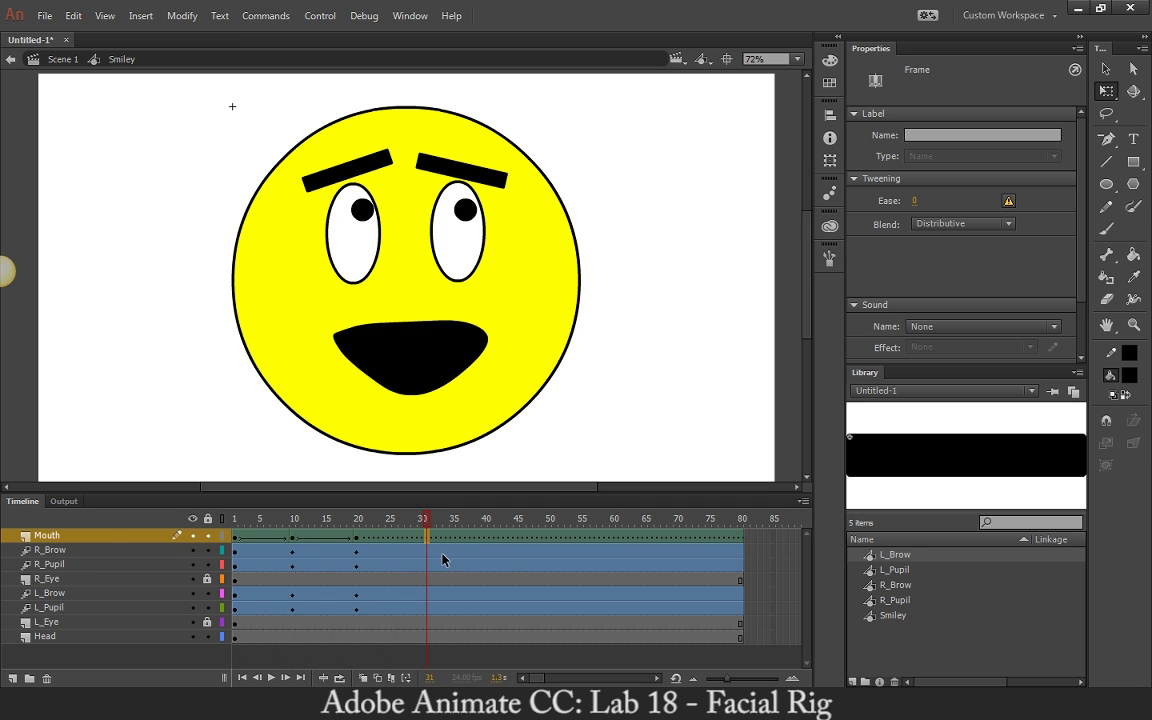
Add a Mouth keyframe at frame 31 and reshape the open mouth into a thin, wavy, crooked line, thicker at its left end
key(F6)
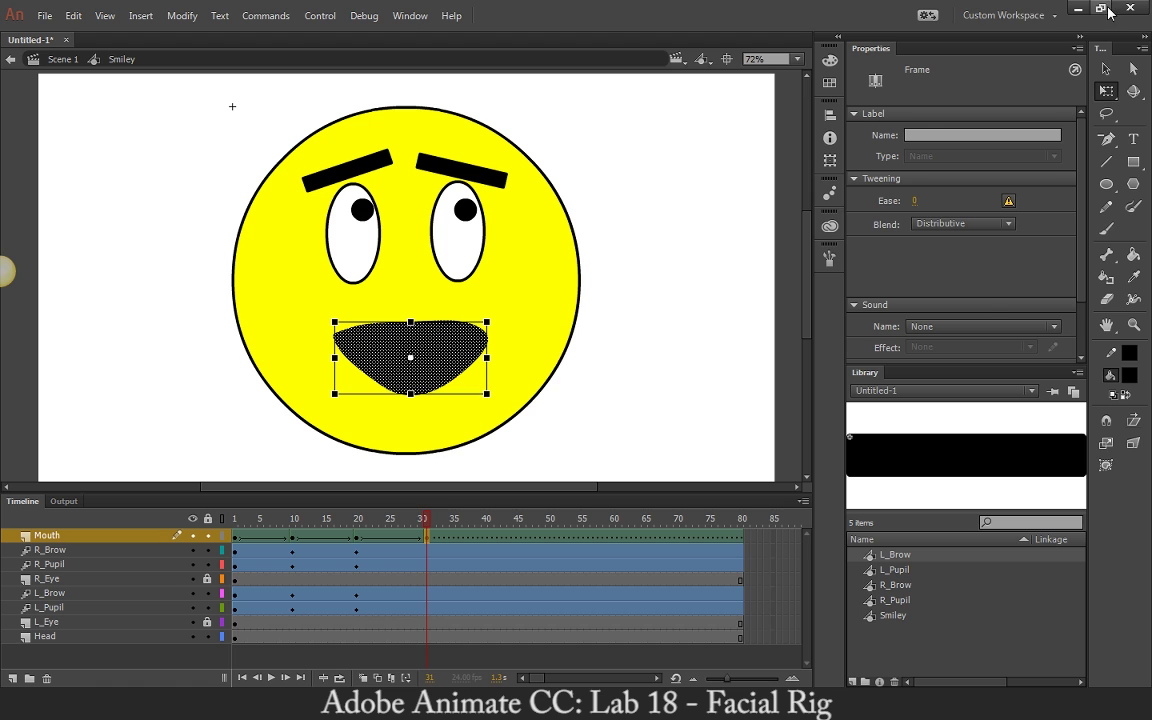
click(1108, 69)
click(685, 328)
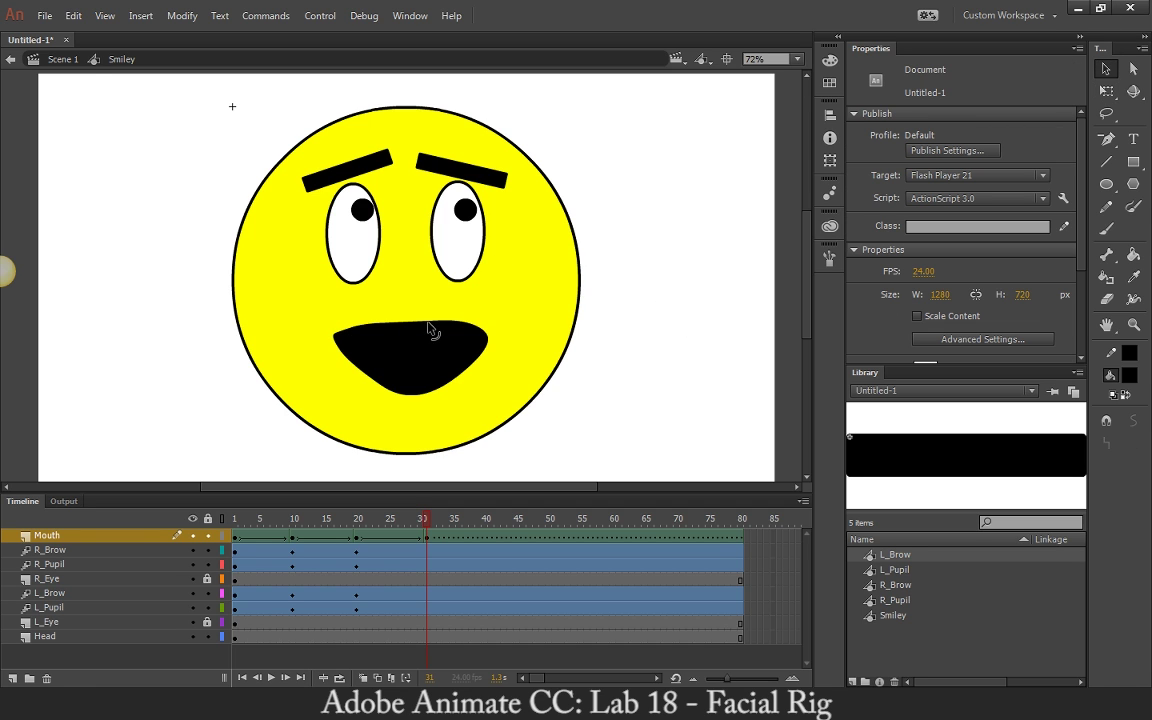
drag(428, 328, 416, 381)
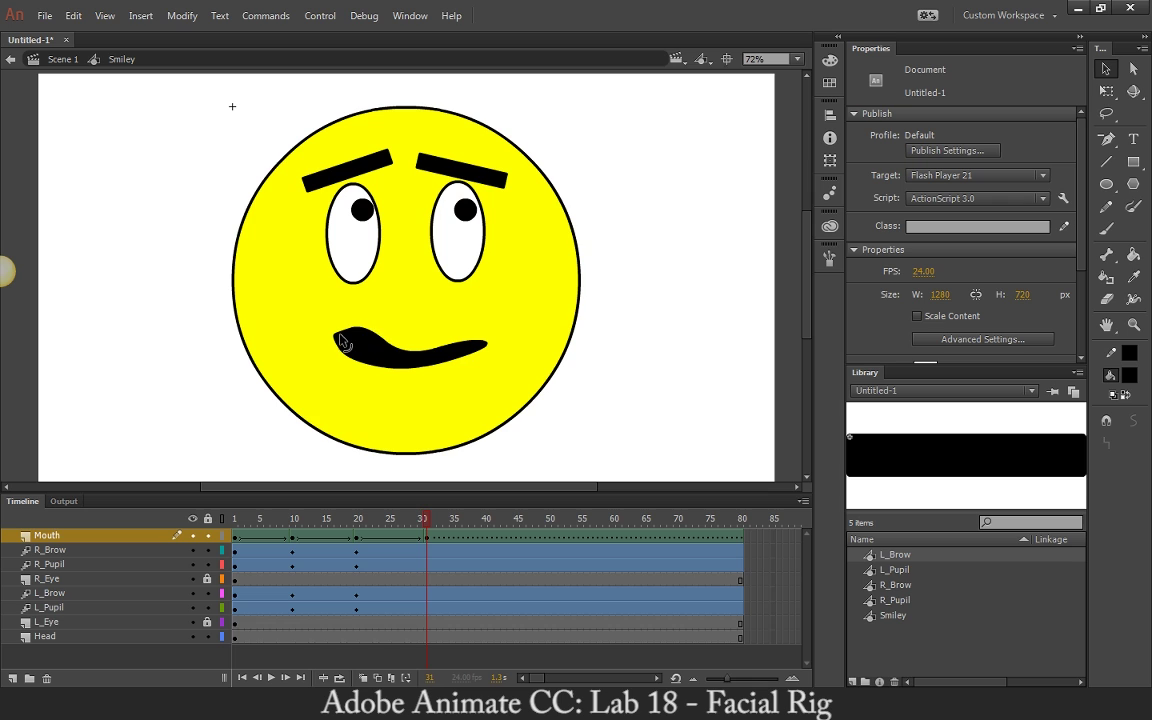
drag(337, 337, 330, 379)
drag(452, 359, 414, 365)
click(47, 535)
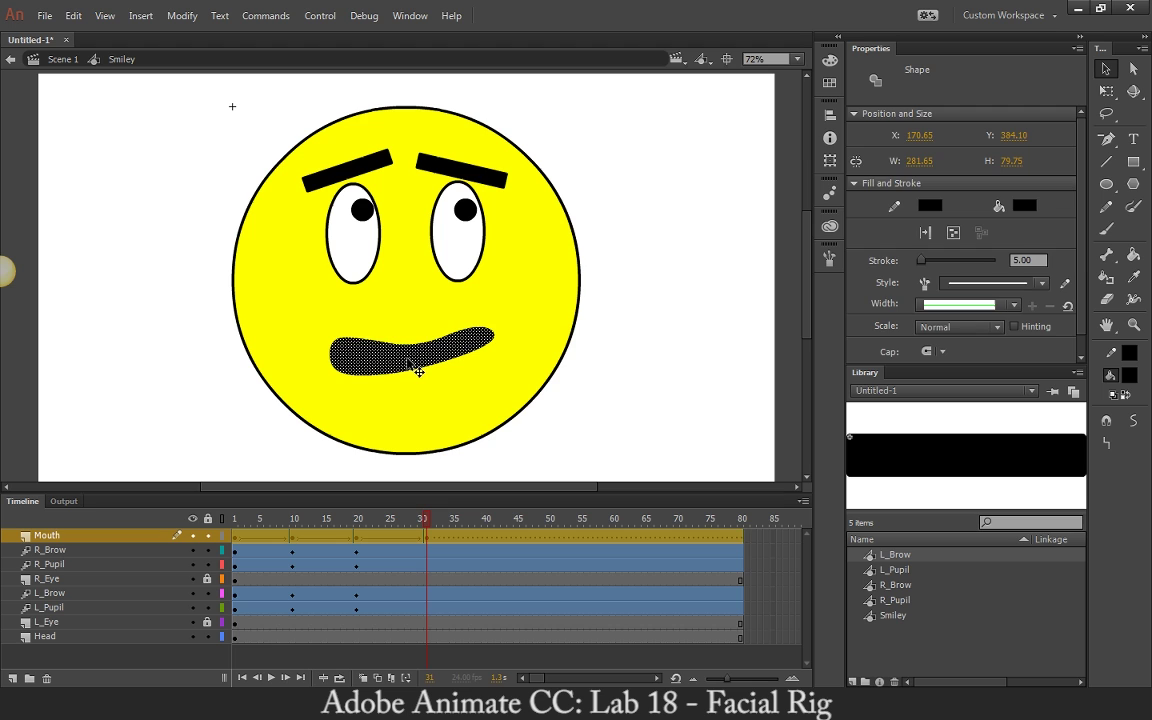
click(645, 170)
At frame 31, move both pupils to the lower left, then shift R_Pupil across to the lower right of its eye
click(68, 565)
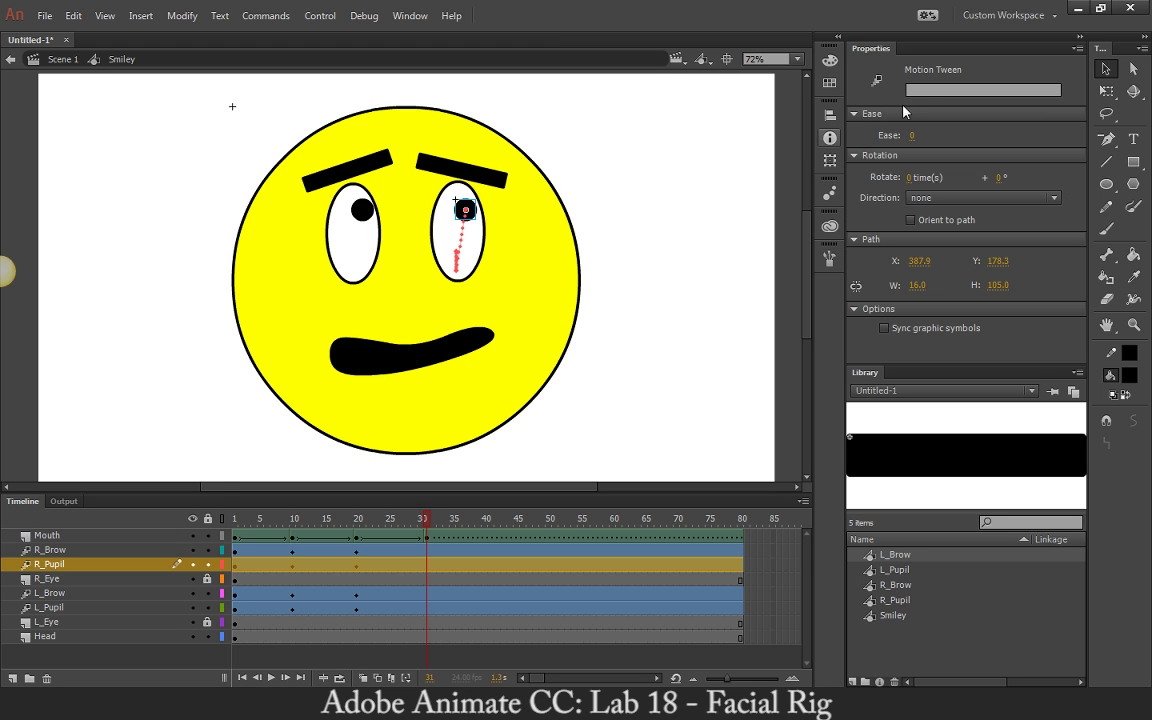
ctrl+click(56, 607)
drag(356, 228, 347, 254)
click(67, 609)
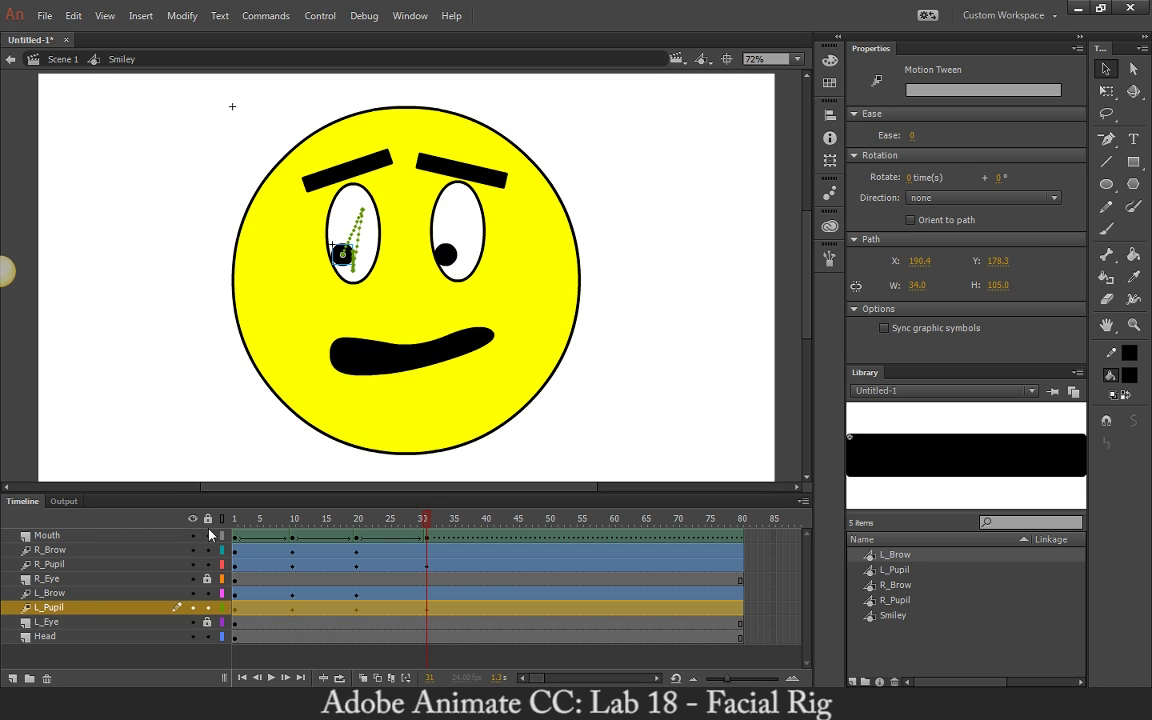
click(80, 566)
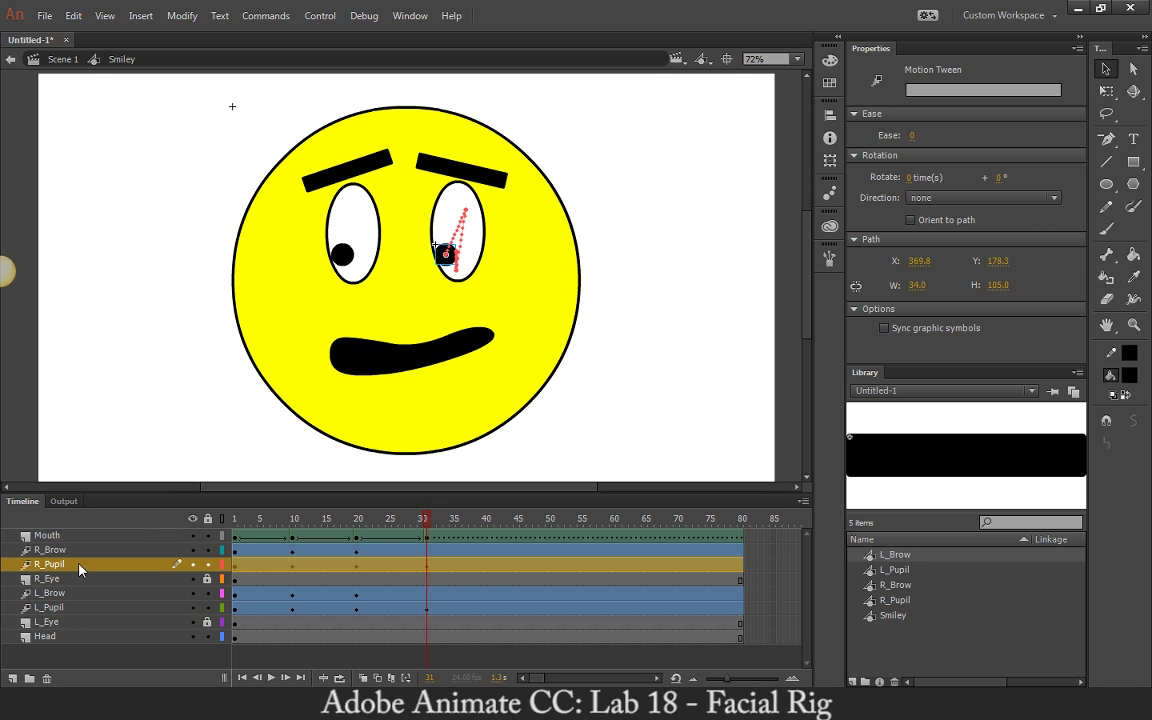
drag(448, 256, 471, 256)
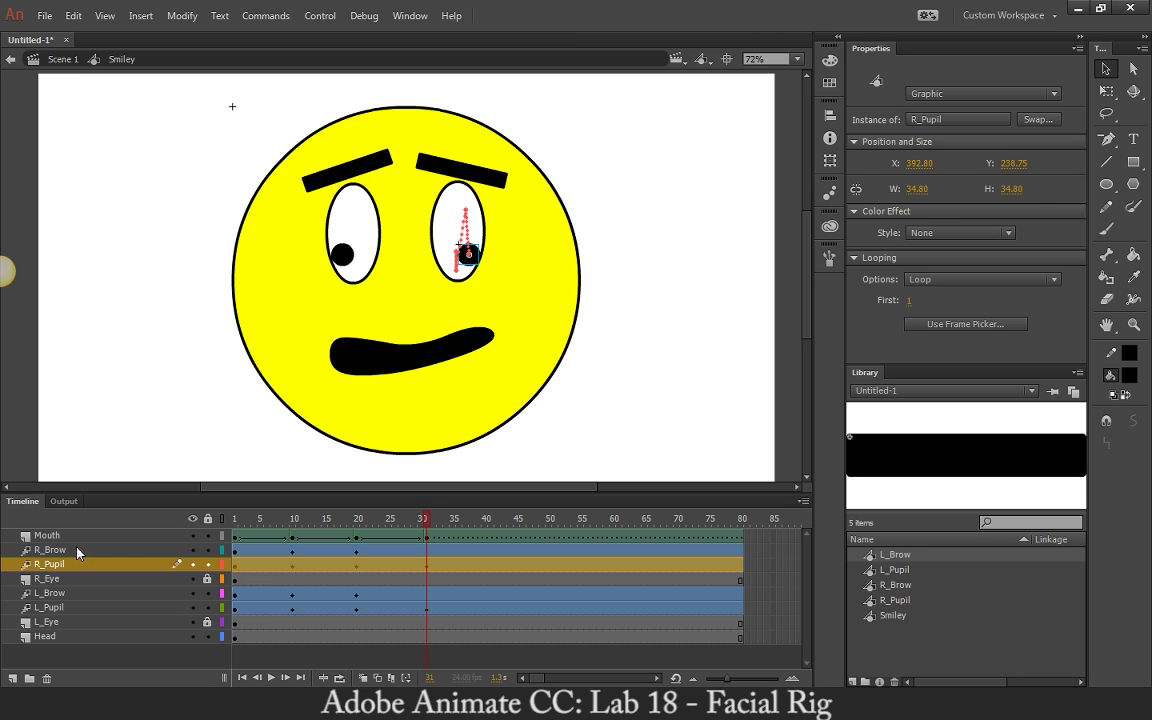
At frame 31, lower R_Brow onto the top of its eye and rotate it to nearly horizontal
click(74, 550)
click(1106, 91)
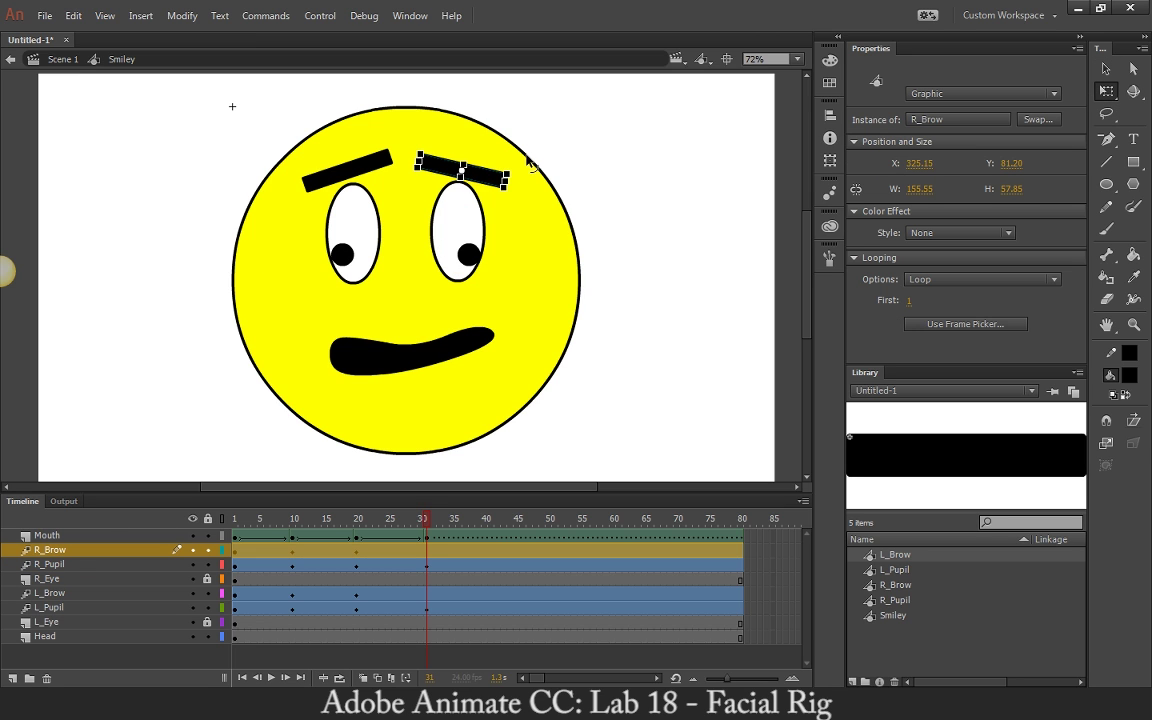
key(v)
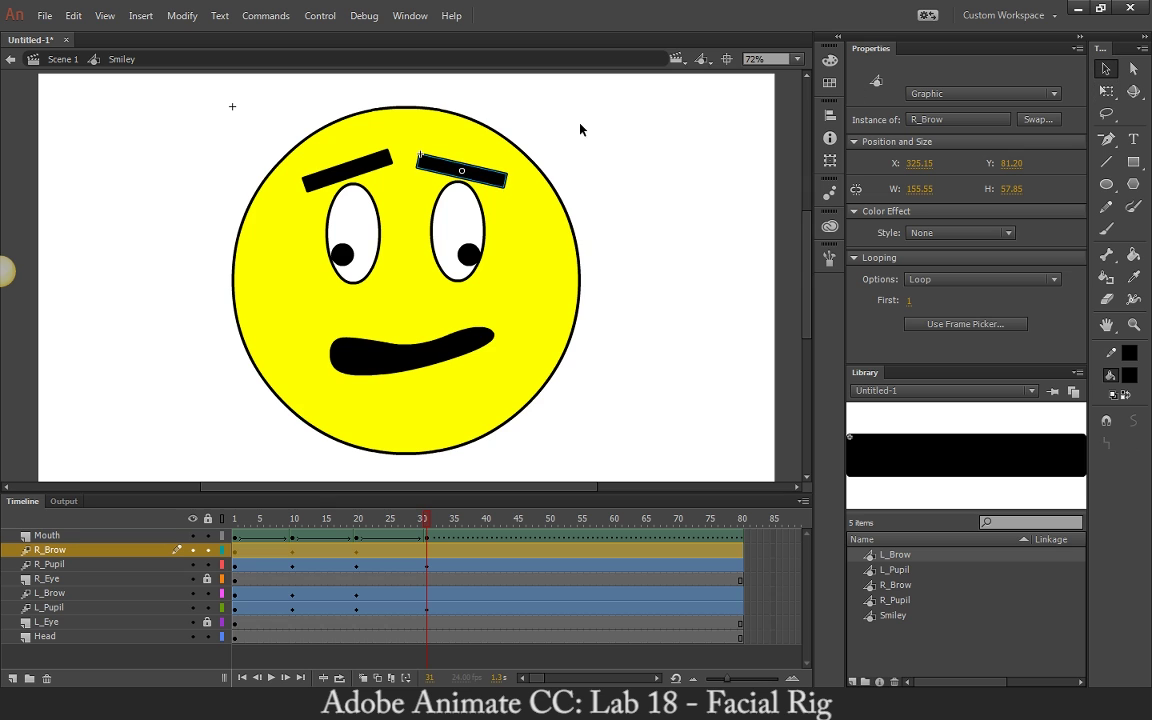
drag(497, 188, 499, 202)
key(q)
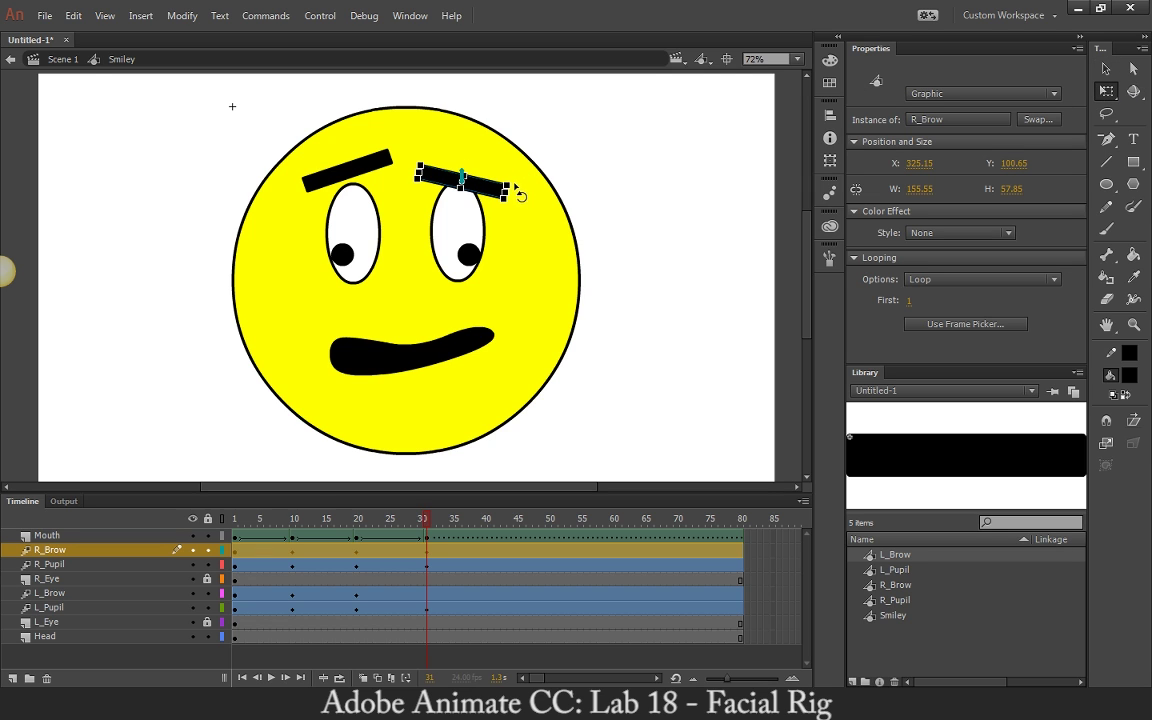
drag(519, 193, 521, 179)
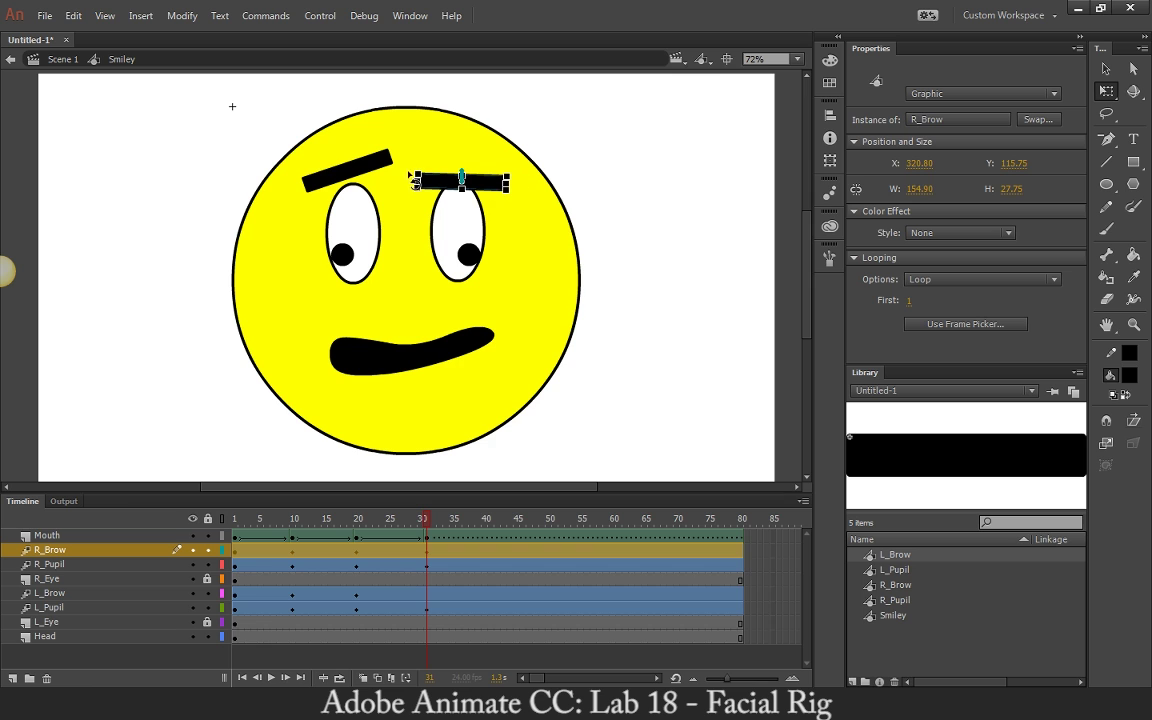
At frame 31, rotate L_Brow so its inner end slants down, move it onto the top of its eye, and clear the selection
click(50, 593)
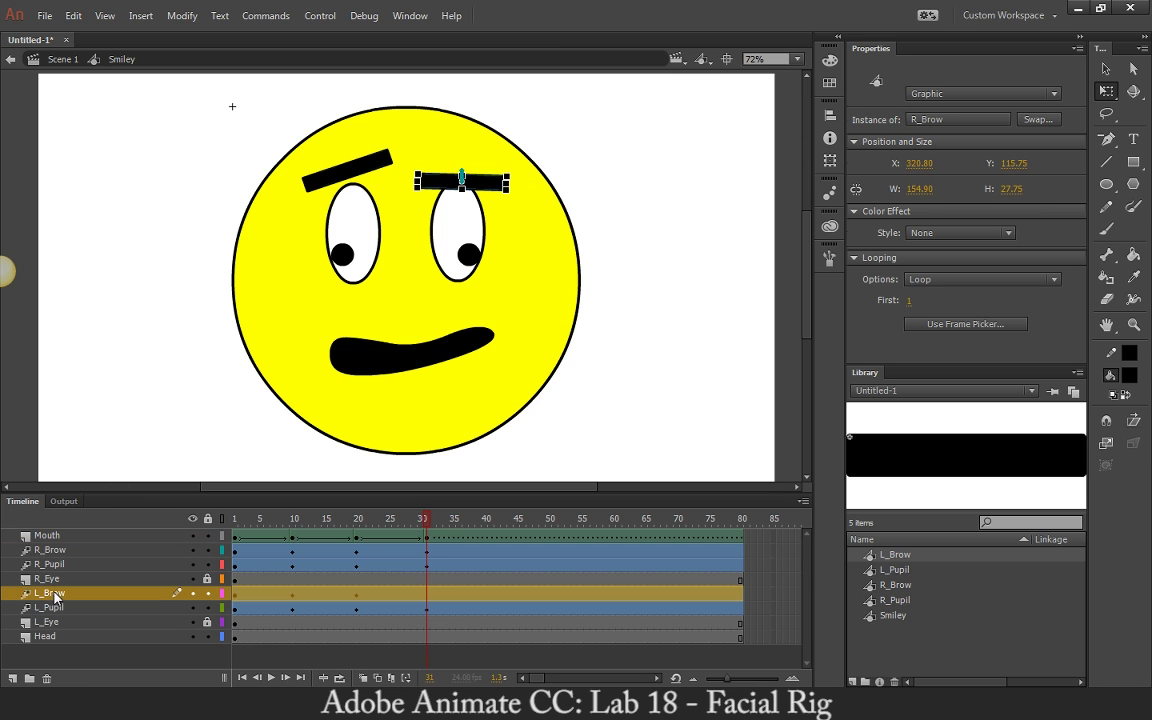
mouse_move(403, 178)
mouse_down()
mouse_move(382, 176)
mouse_move(378, 190)
mouse_move(381, 157)
mouse_move(378, 185)
mouse_move(403, 191)
mouse_up()
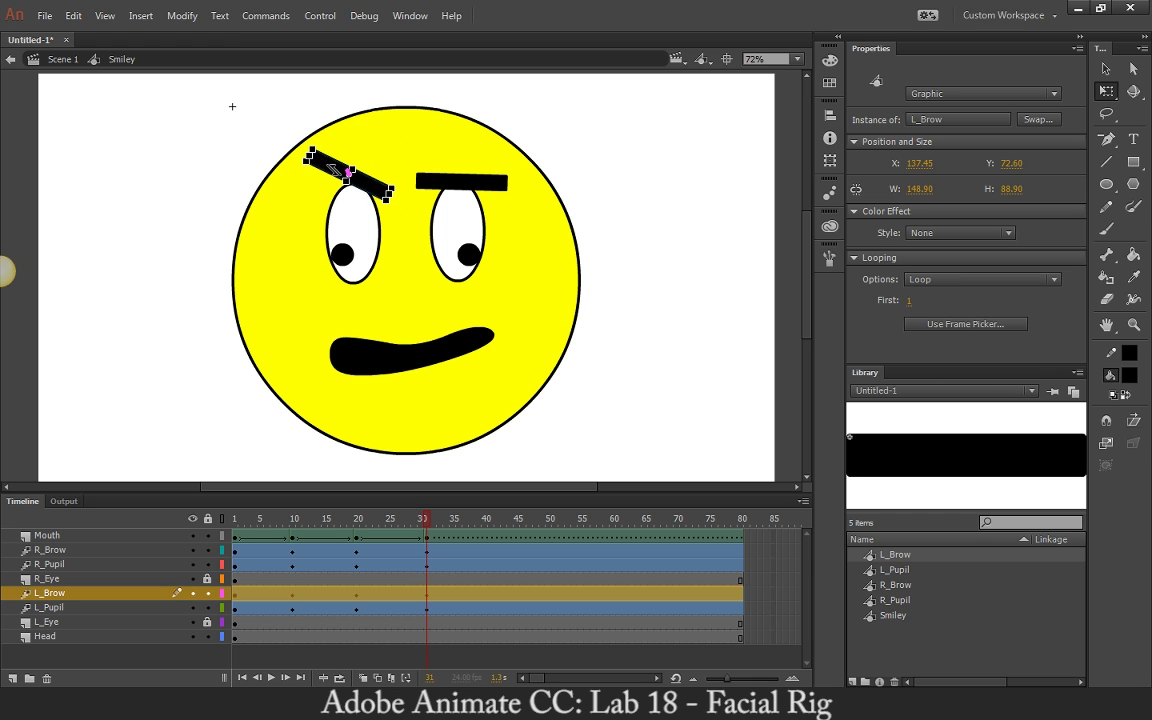
drag(337, 171, 345, 183)
click(473, 185)
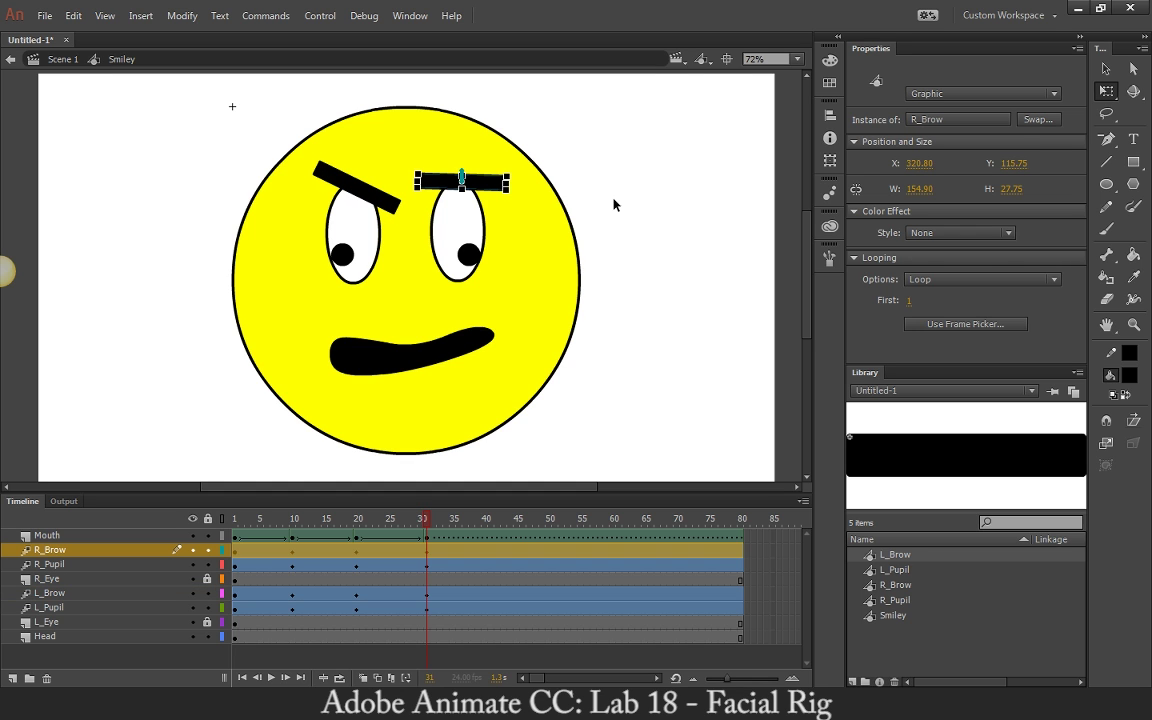
click(615, 200)
At frame 40, raise both brows well above the eyes and rotate L_Brow so its inner end tilts slightly up
drag(245, 519, 478, 549)
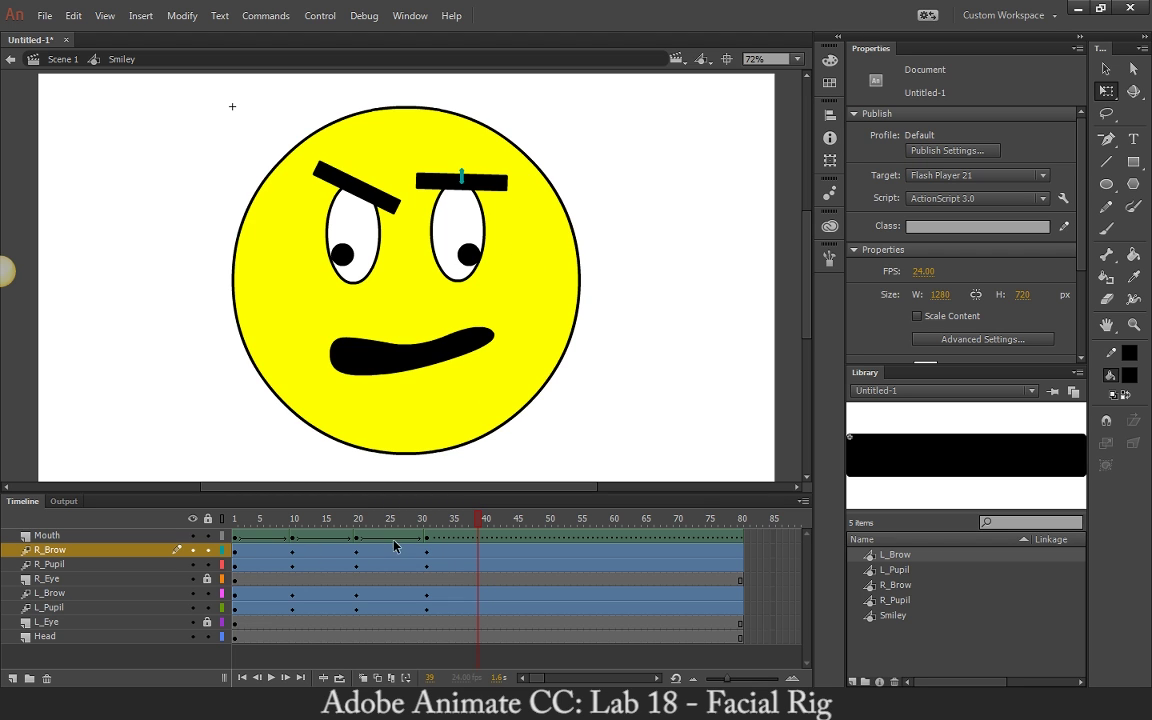
drag(480, 522, 485, 522)
click(1106, 68)
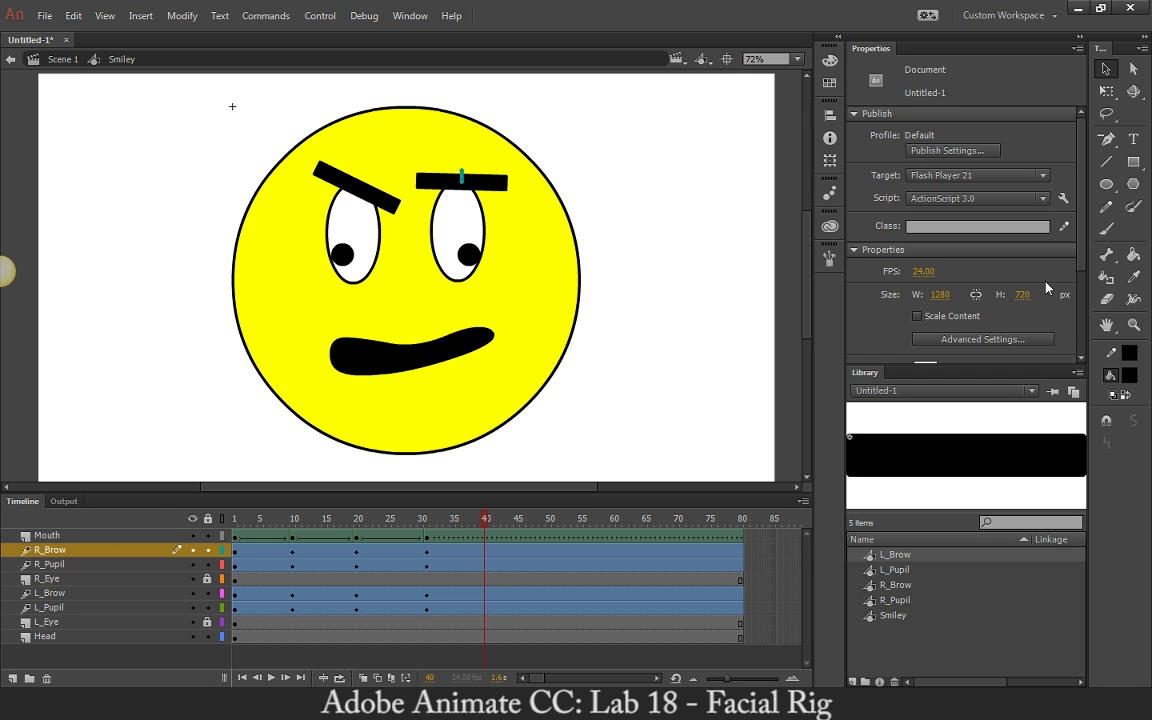
click(1106, 90)
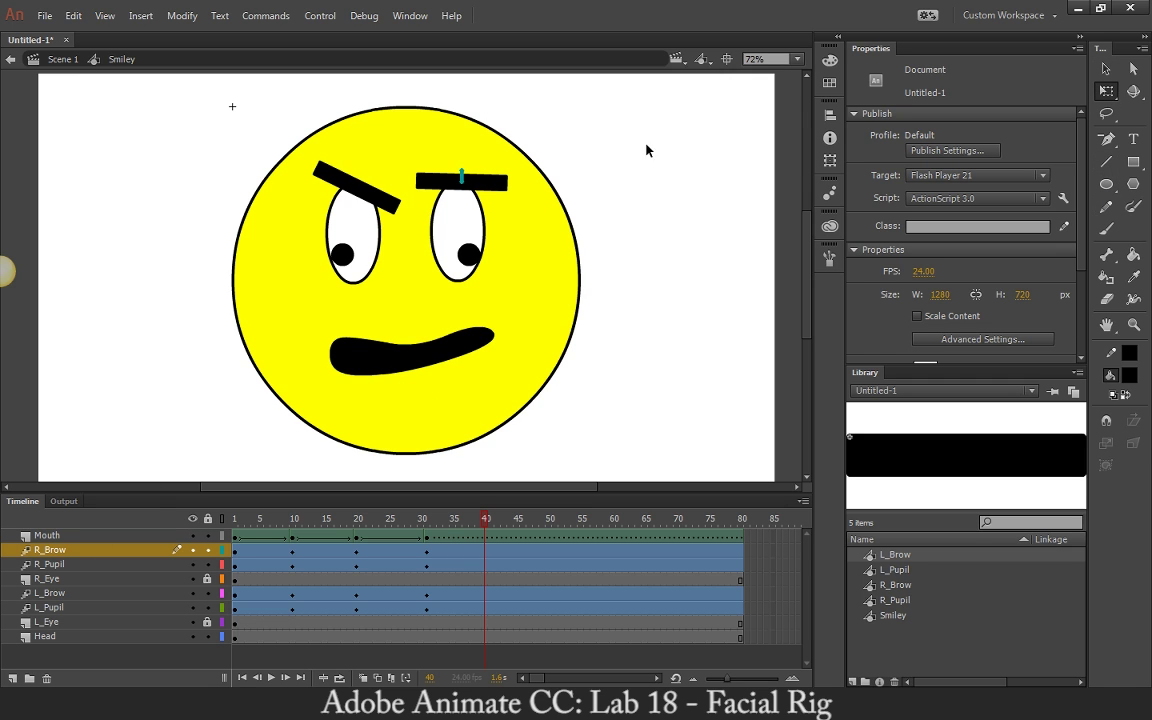
click(446, 184)
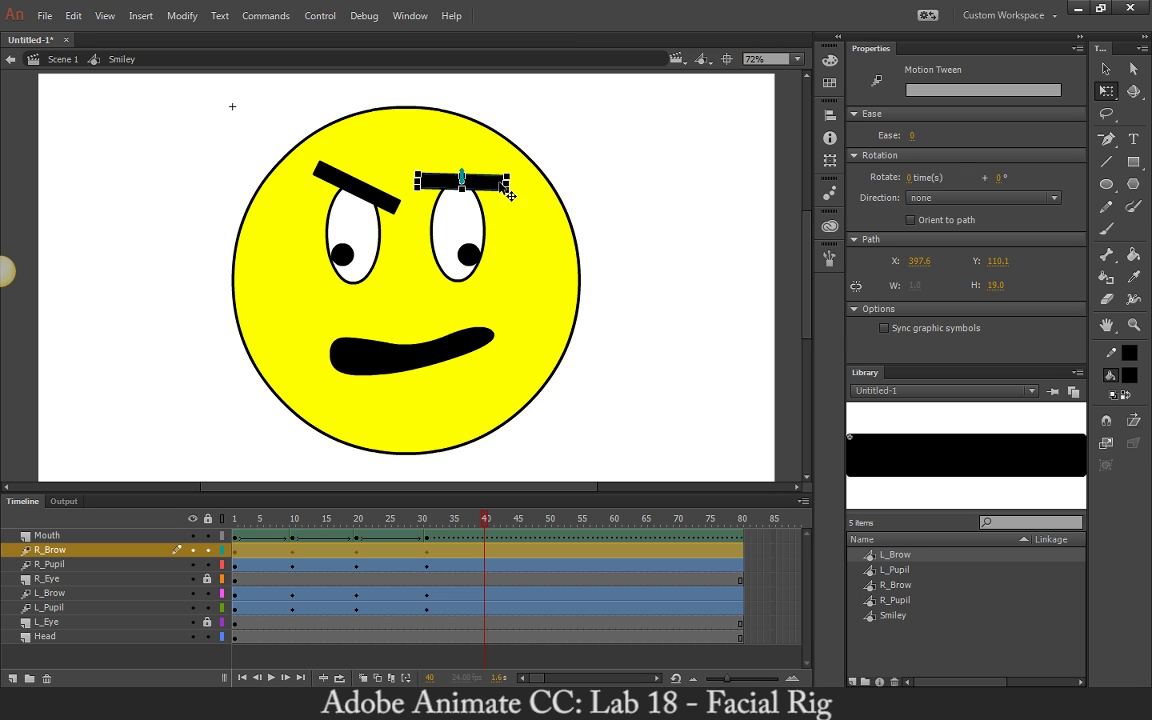
drag(484, 179, 480, 147)
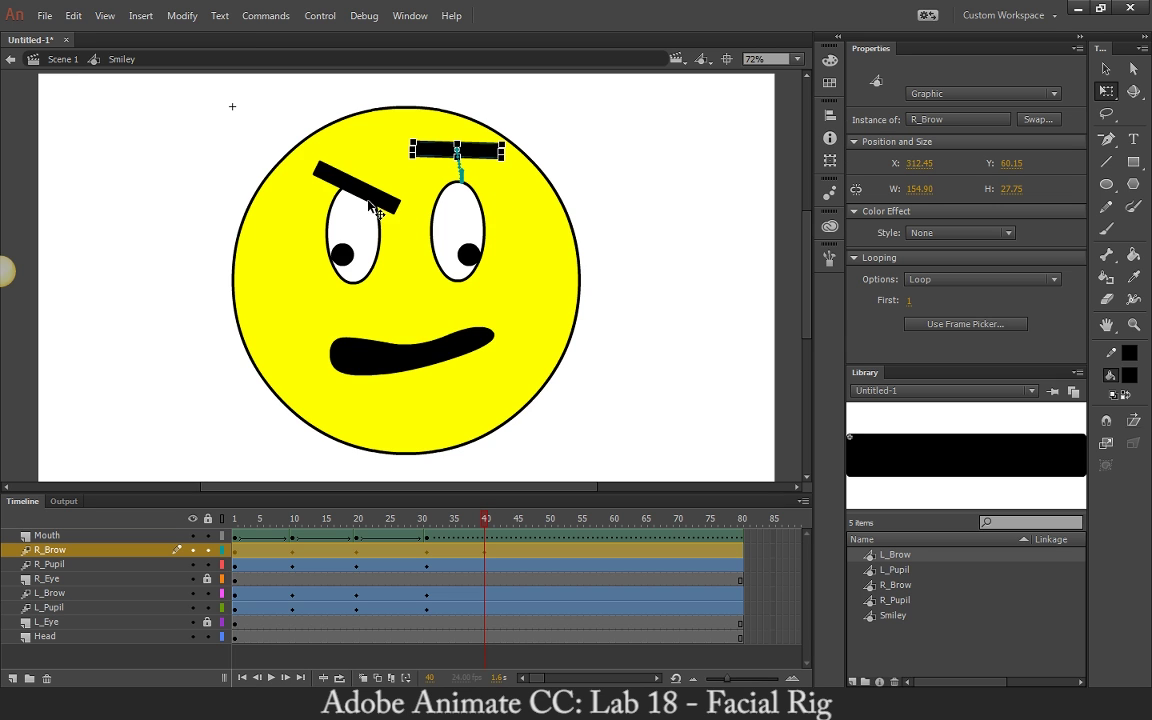
click(50, 593)
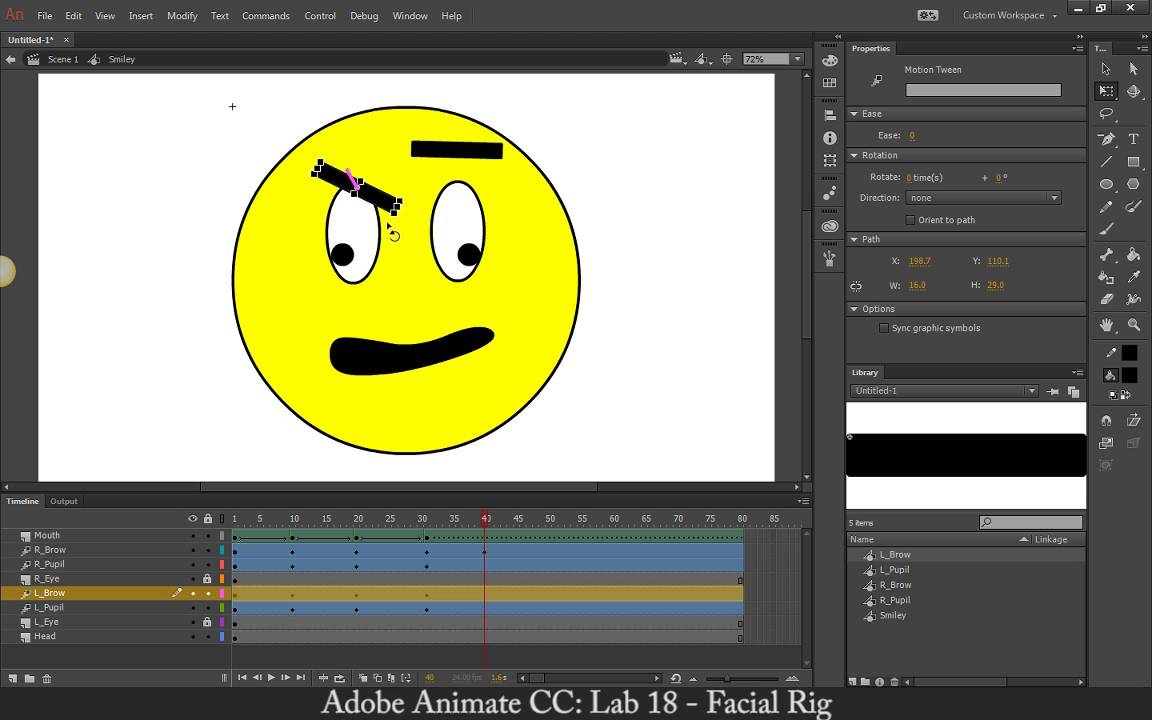
drag(396, 213, 411, 177)
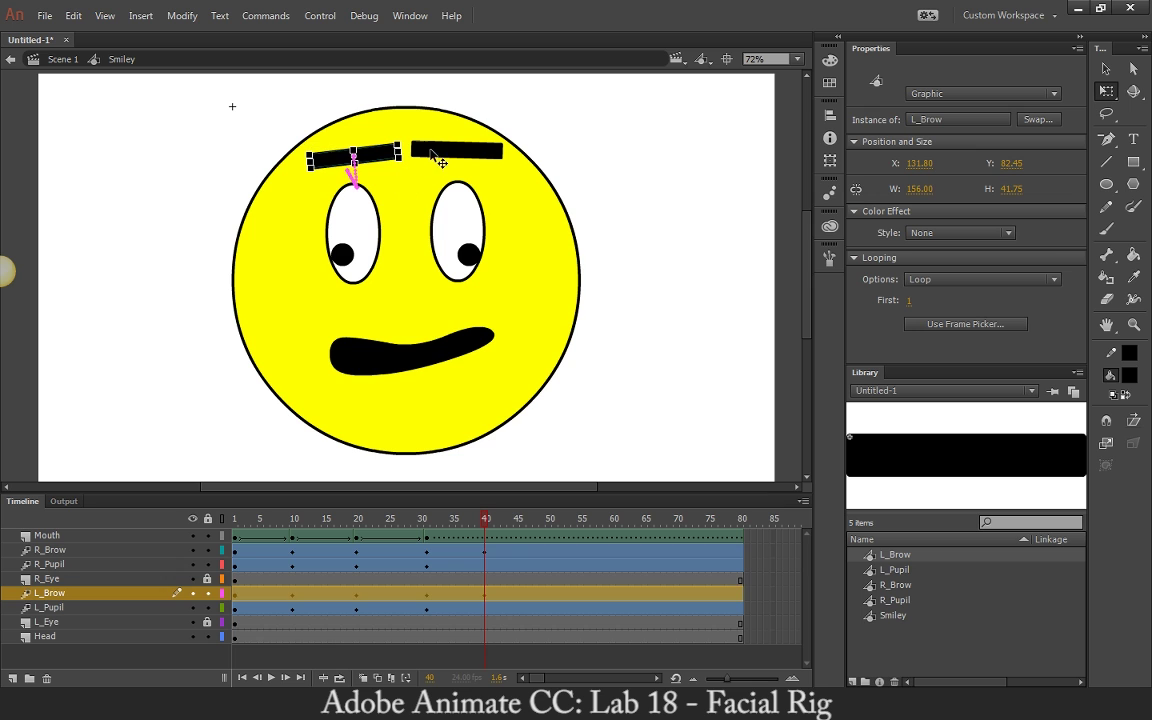
At frame 40, rotate R_Brow and L_Brow in mirrored directions so their outer ends slope further down
click(450, 146)
click(55, 550)
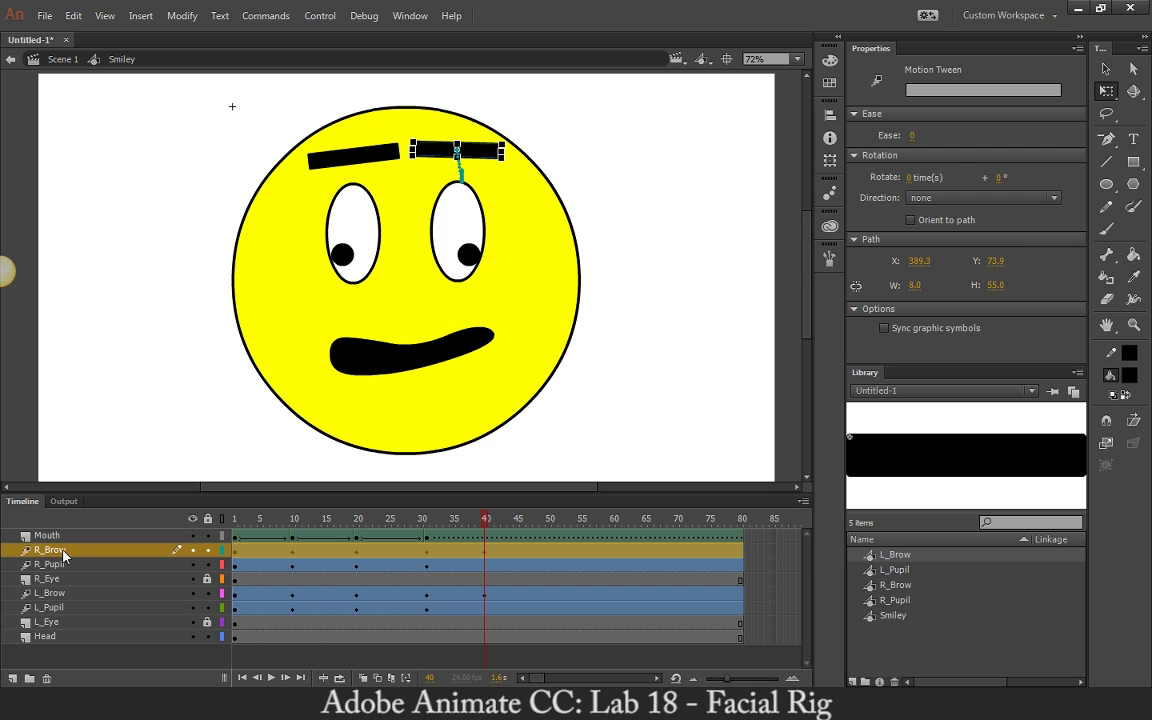
mouse_move(514, 170)
mouse_down()
mouse_move(511, 188)
mouse_move(508, 175)
mouse_up()
click(62, 608)
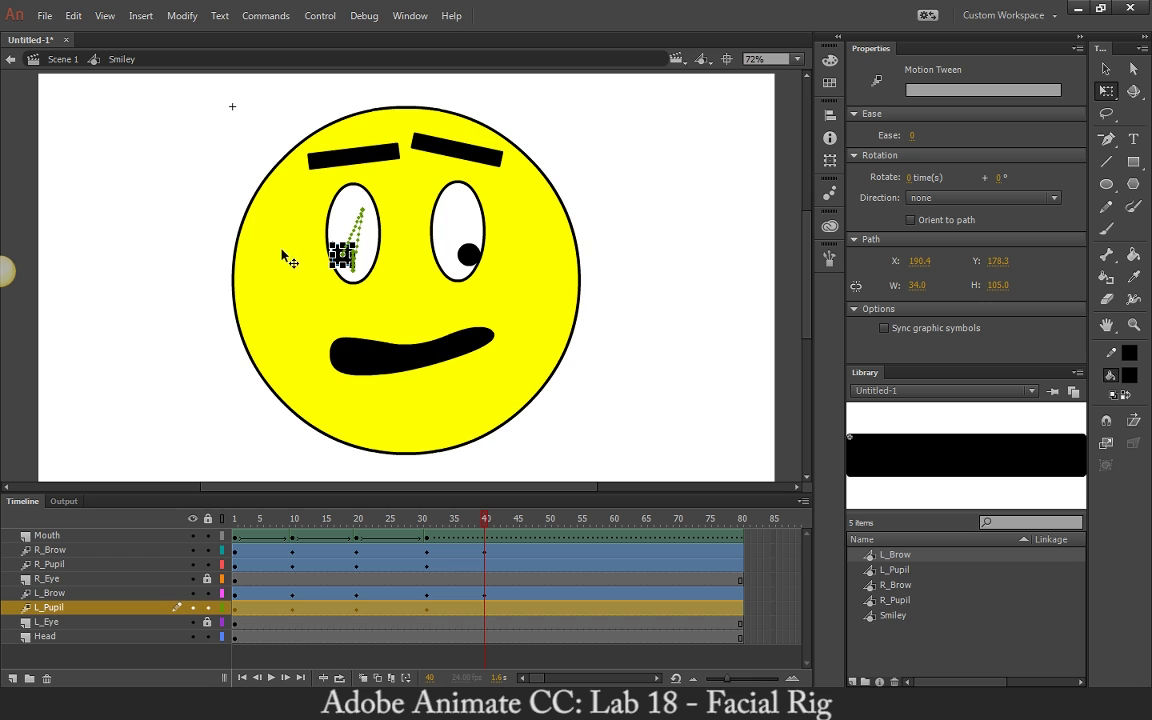
click(50, 593)
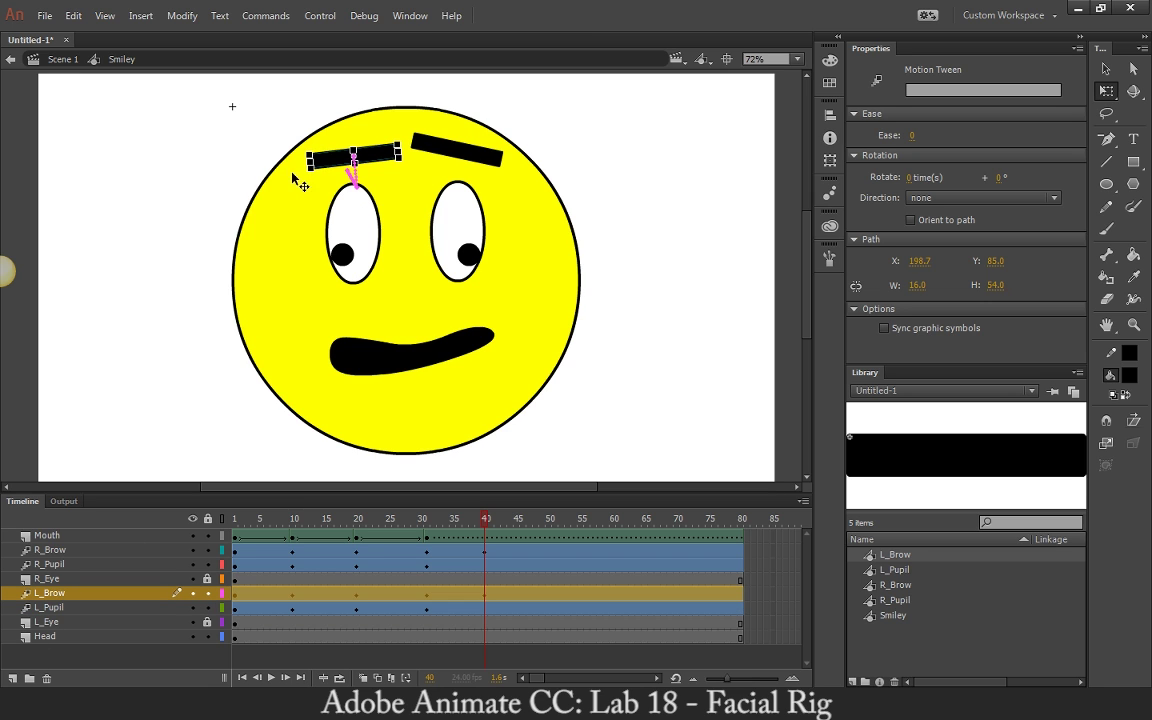
drag(306, 178, 312, 187)
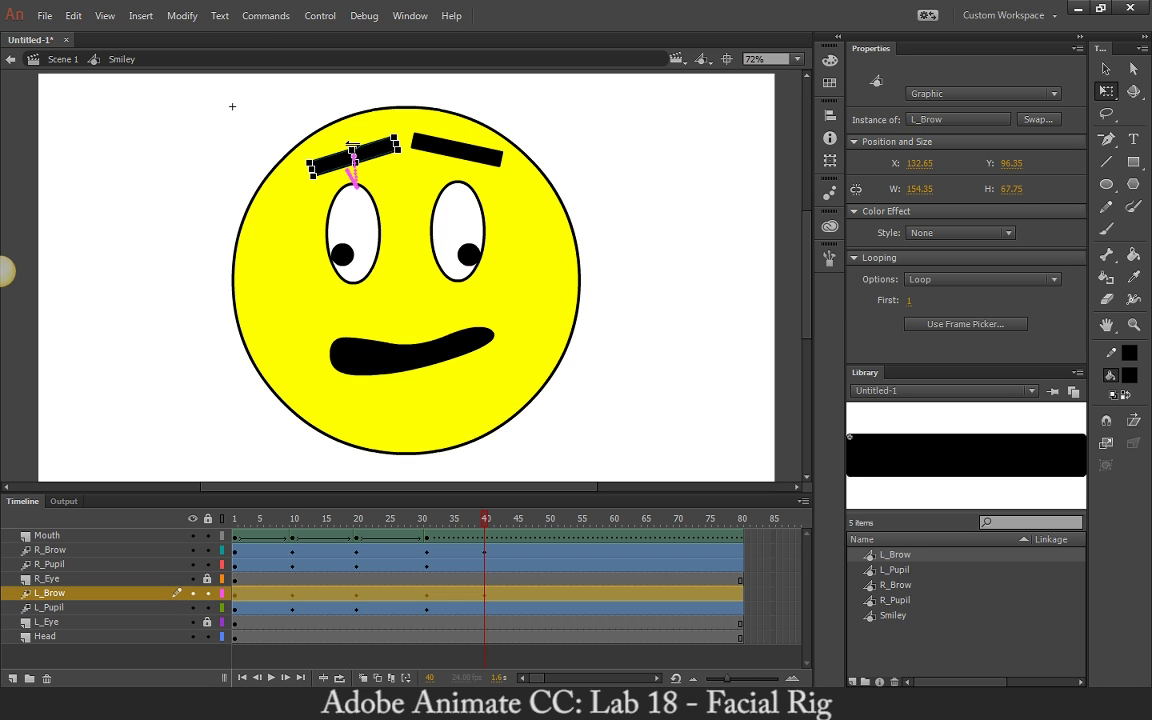
drag(370, 151, 391, 146)
key(ctrl+z)
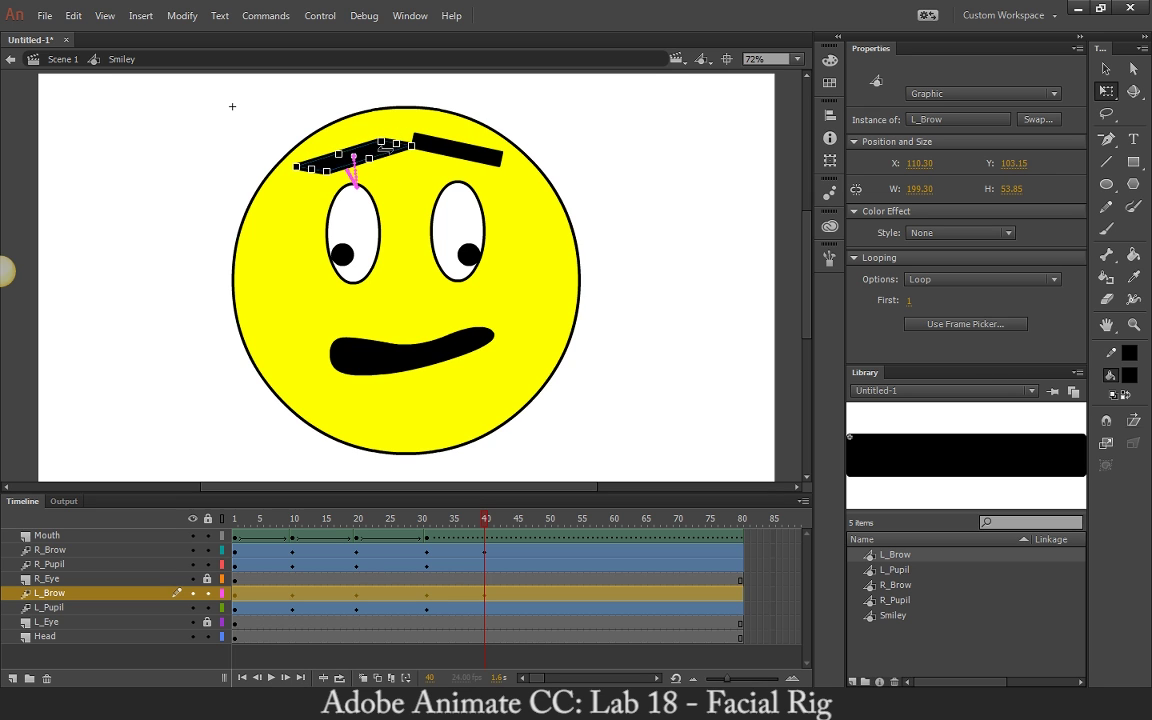
key(ctrl+z)
At frame 40, move the two brows outward, widening the gap between them
click(1105, 68)
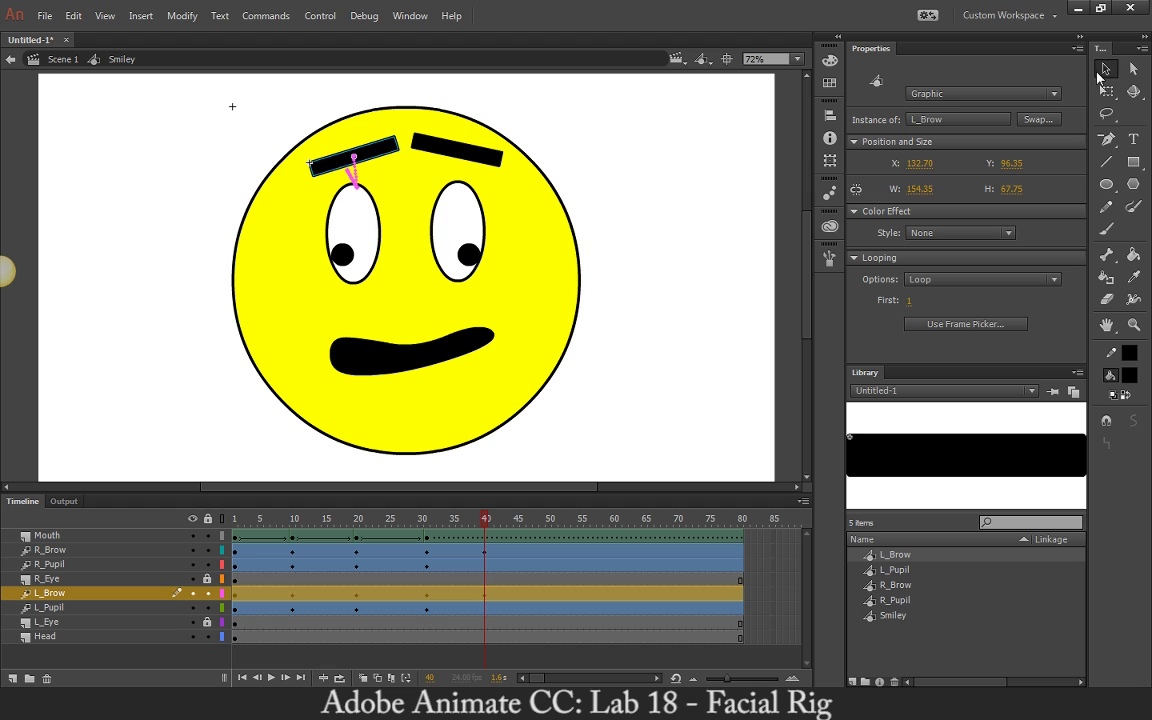
drag(391, 154, 363, 153)
drag(484, 152, 504, 151)
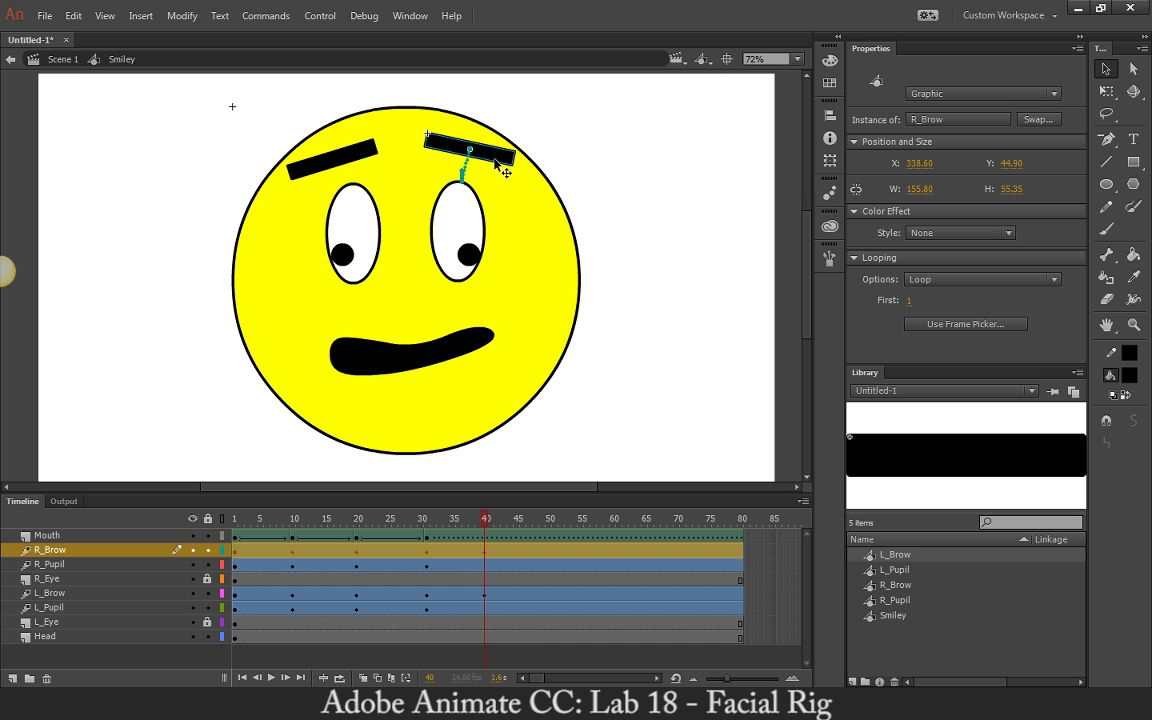
Insert a keyframe at frame 40 on the Mouth layer and bend the mouth's edges apart into a wide-open shape
click(482, 539)
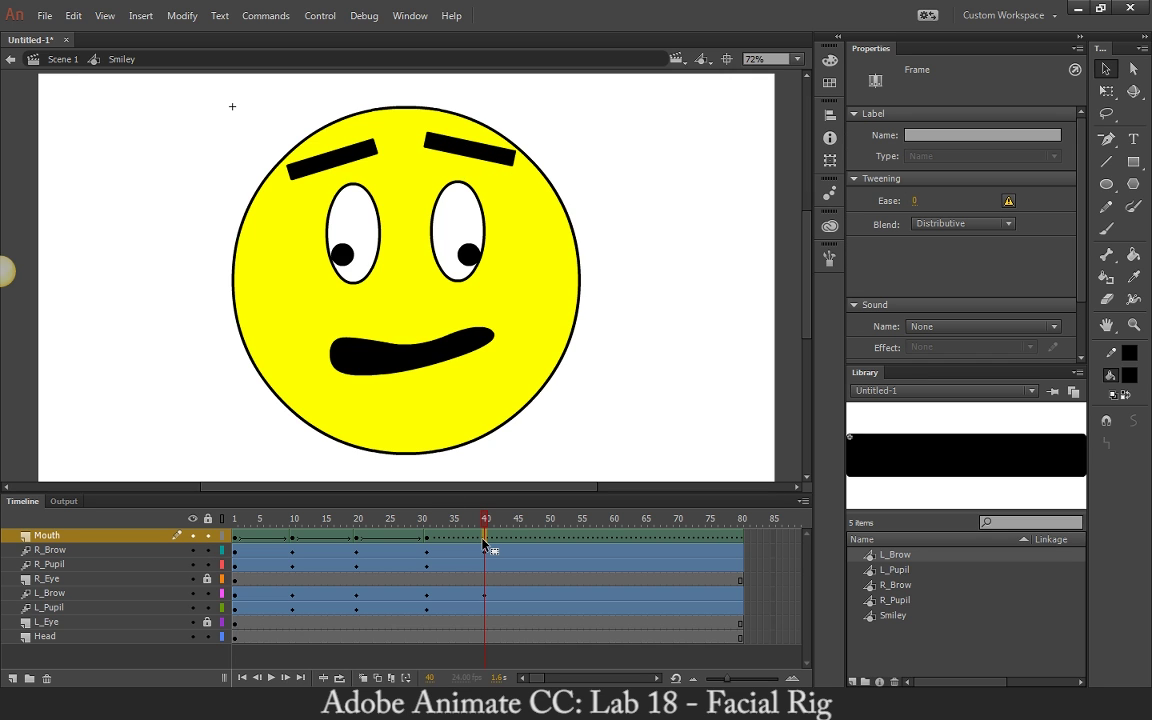
key(F6)
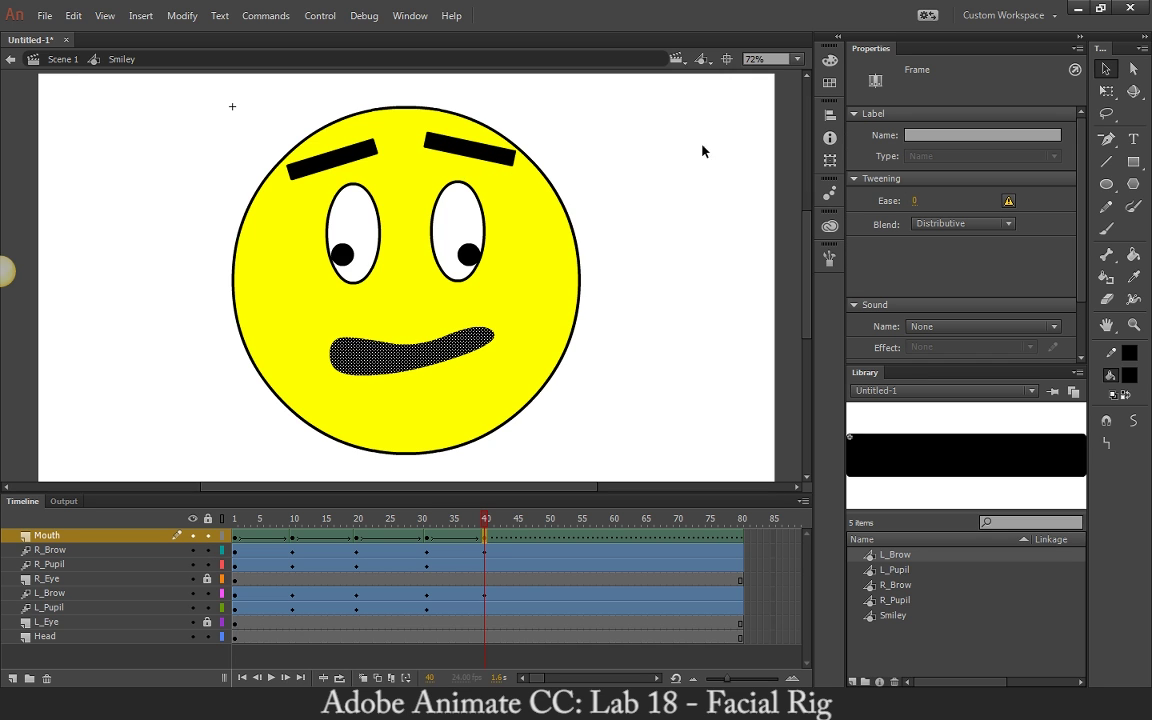
click(630, 337)
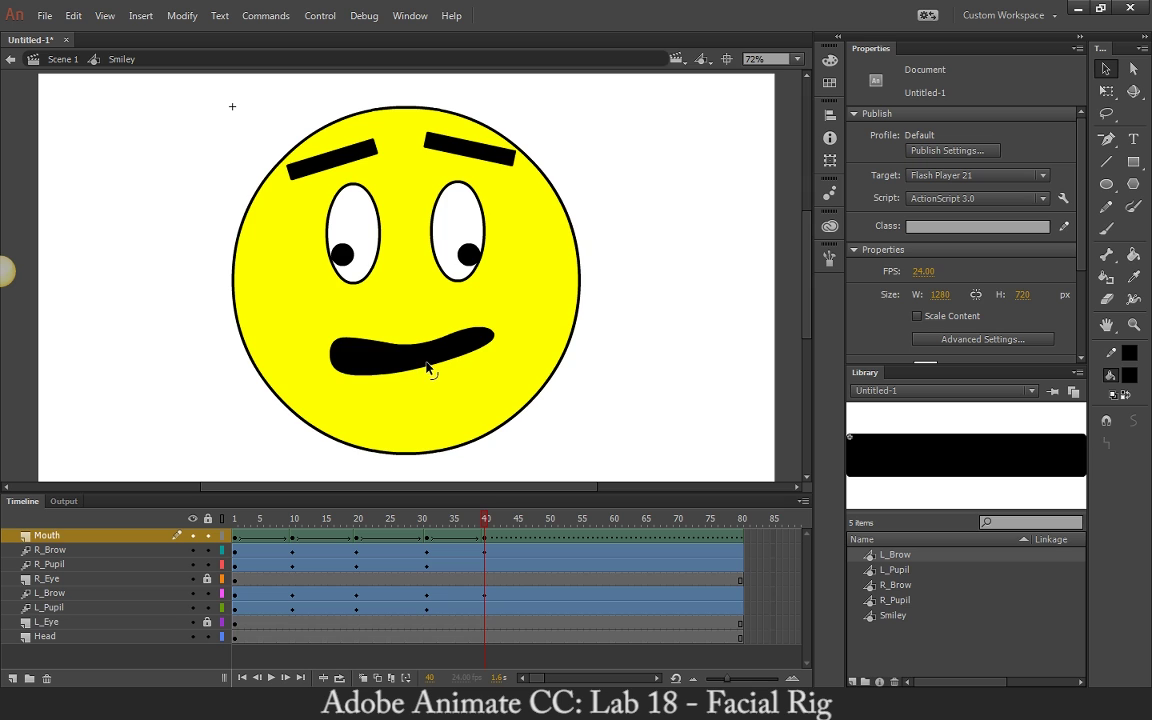
drag(427, 368, 432, 398)
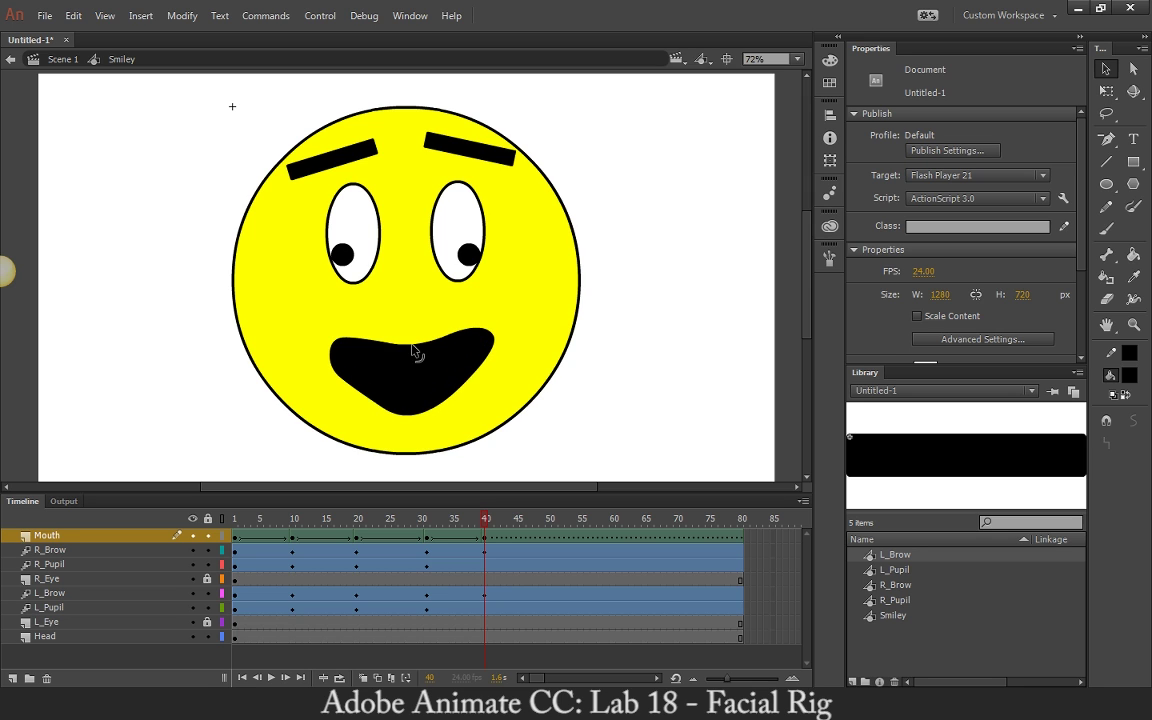
drag(399, 352, 400, 373)
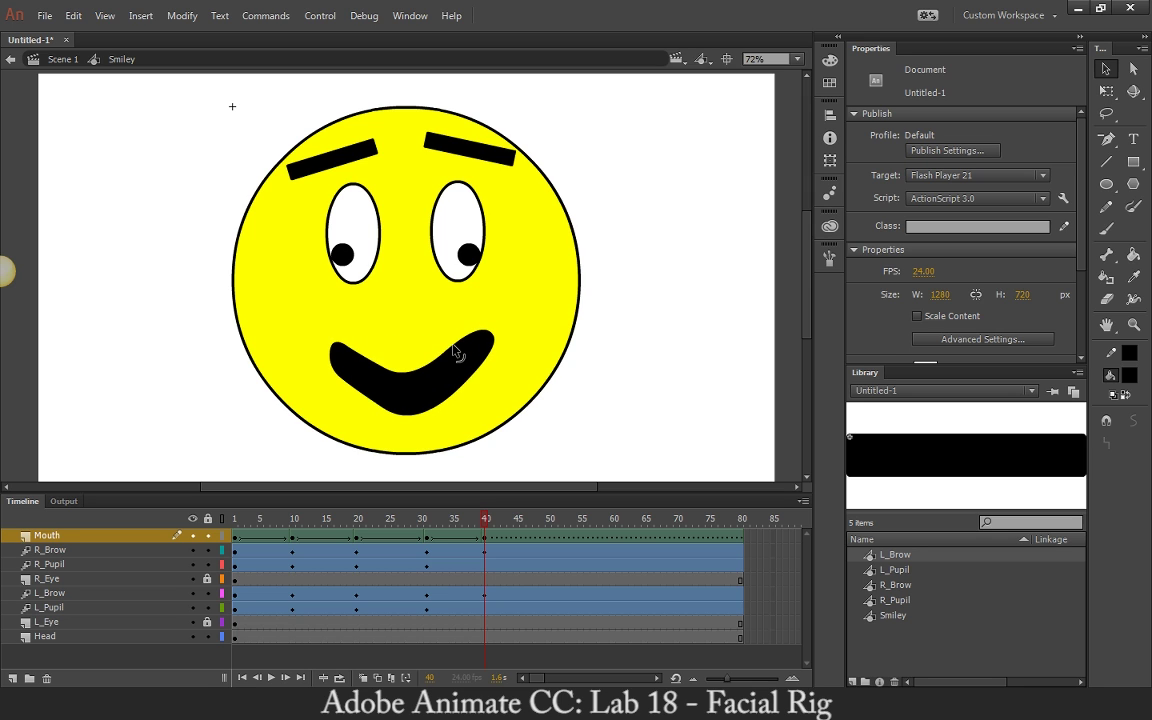
drag(399, 373, 397, 309)
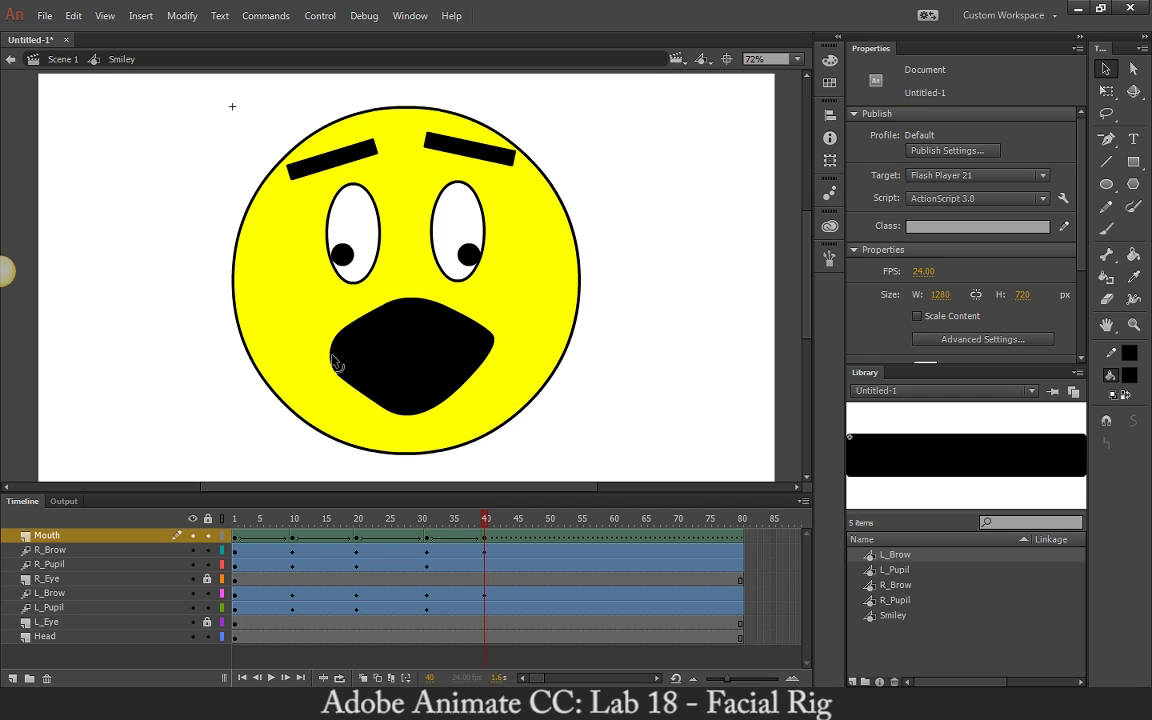
Pull both sides of the frame 40 mouth inward to make it narrower and rounder, and clear the selection
mouse_move(333, 357)
mouse_down()
mouse_move(351, 360)
mouse_move(345, 372)
mouse_up()
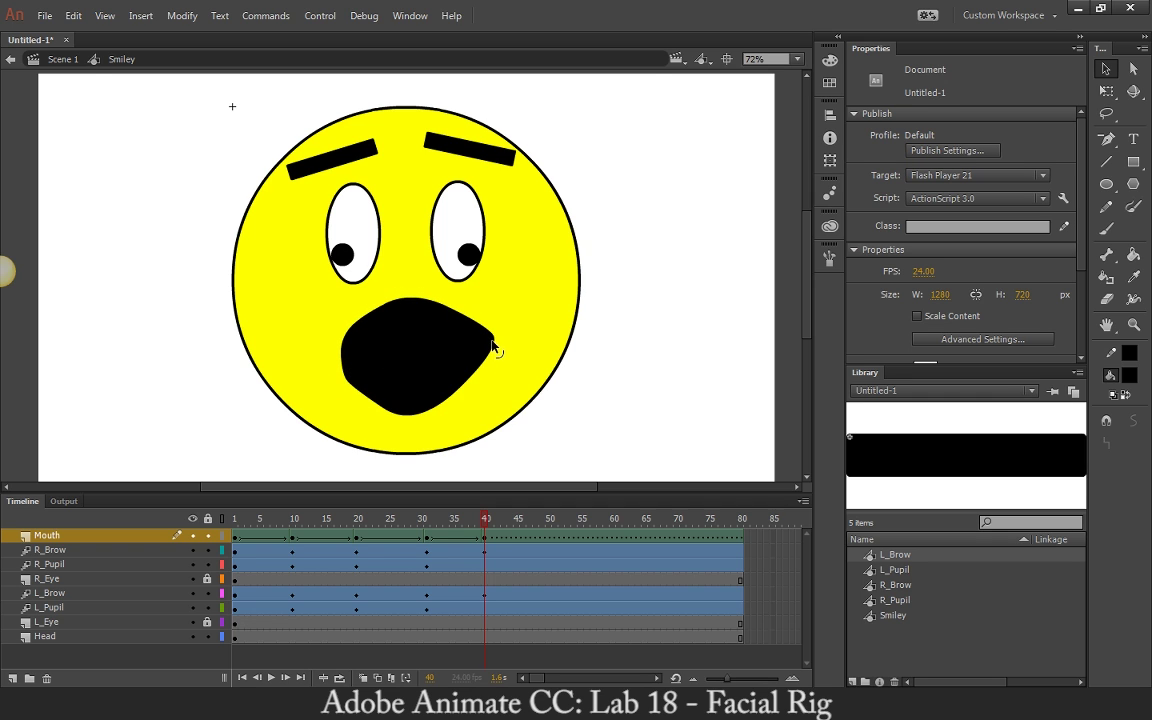
drag(493, 347, 418, 374)
click(47, 535)
click(605, 330)
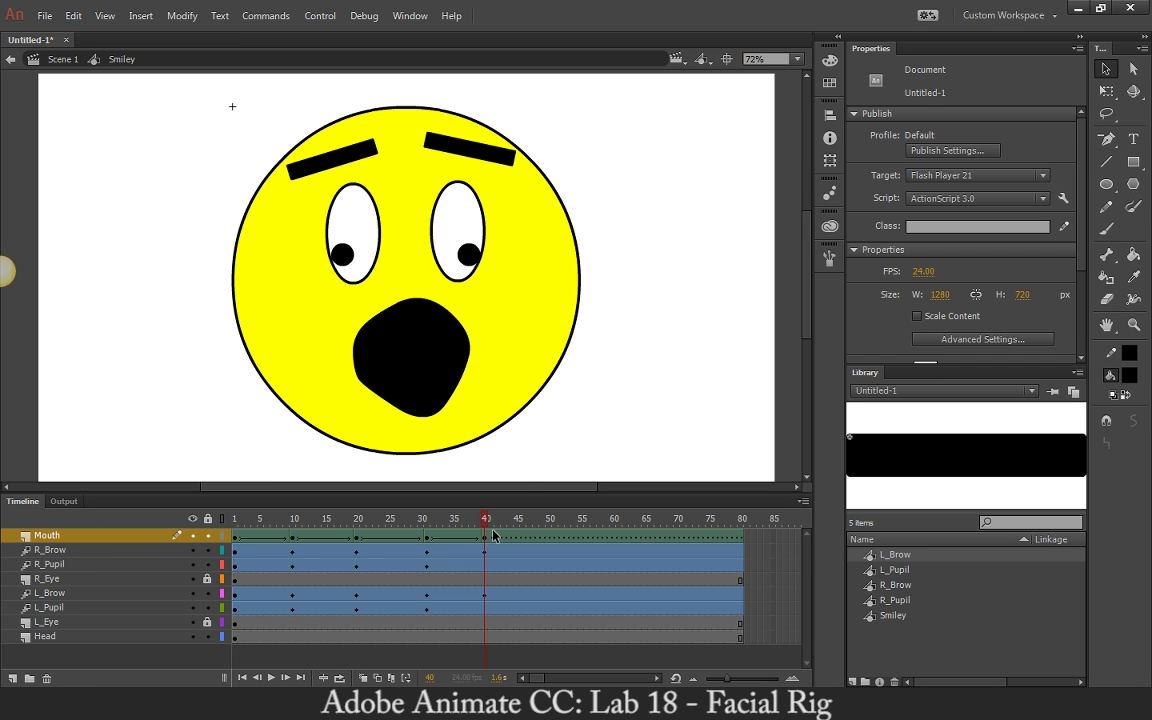
drag(493, 536, 742, 638)
right_click(721, 609)
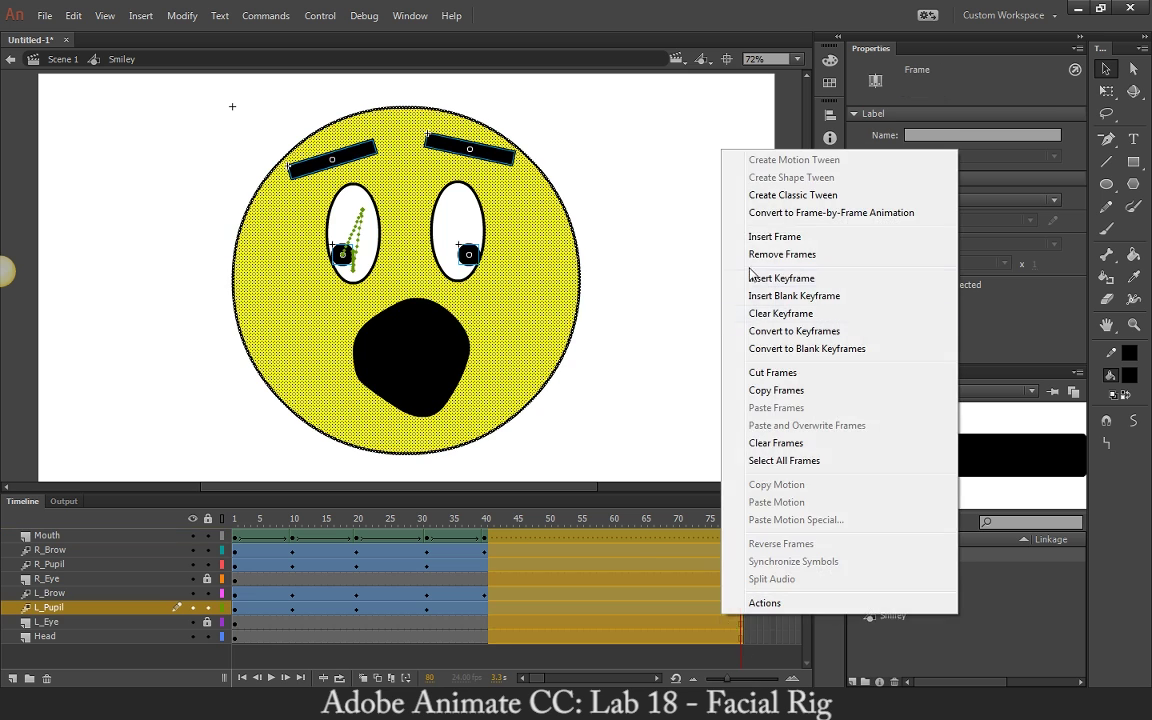
click(790, 444)
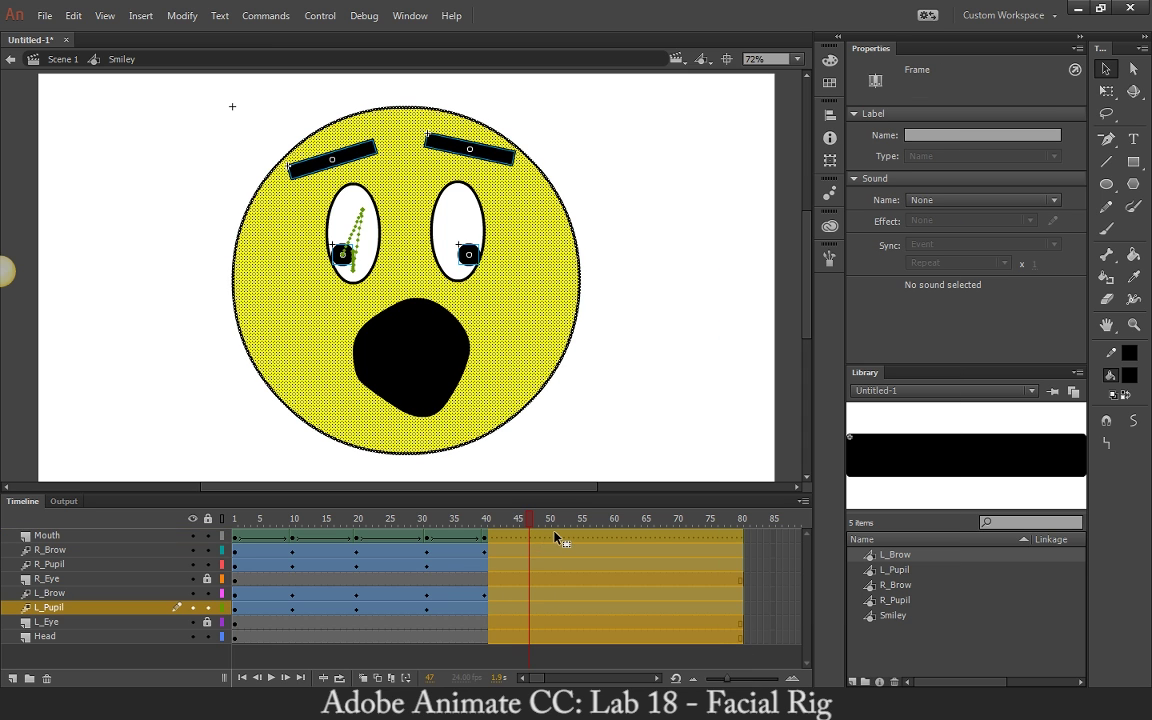
click(555, 538)
click(558, 550)
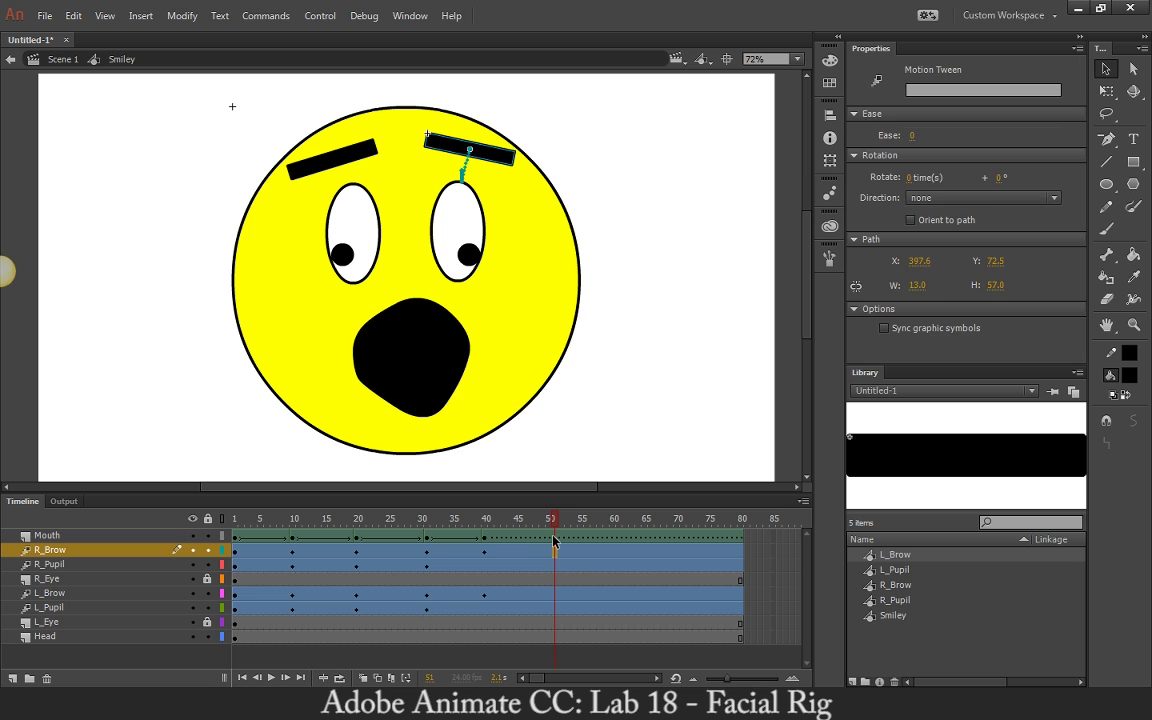
Remove frames 51 to 80 from all layers of the Smiley symbol
drag(555, 540, 745, 680)
right_click(705, 605)
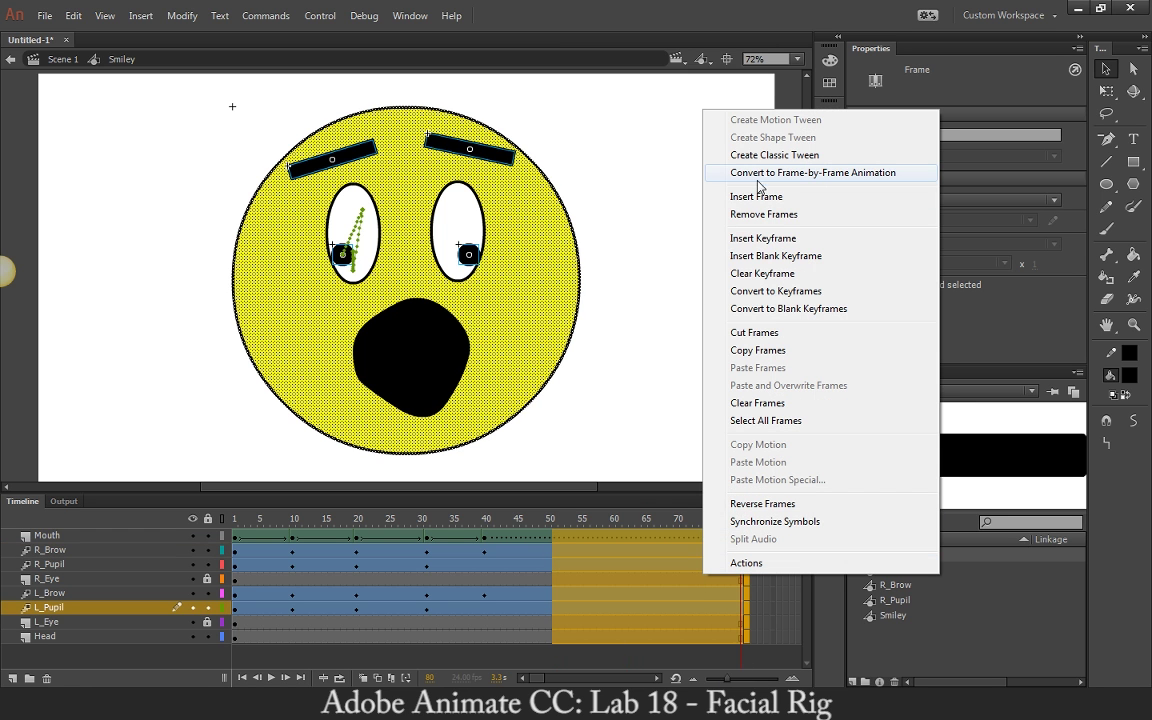
click(762, 214)
click(576, 334)
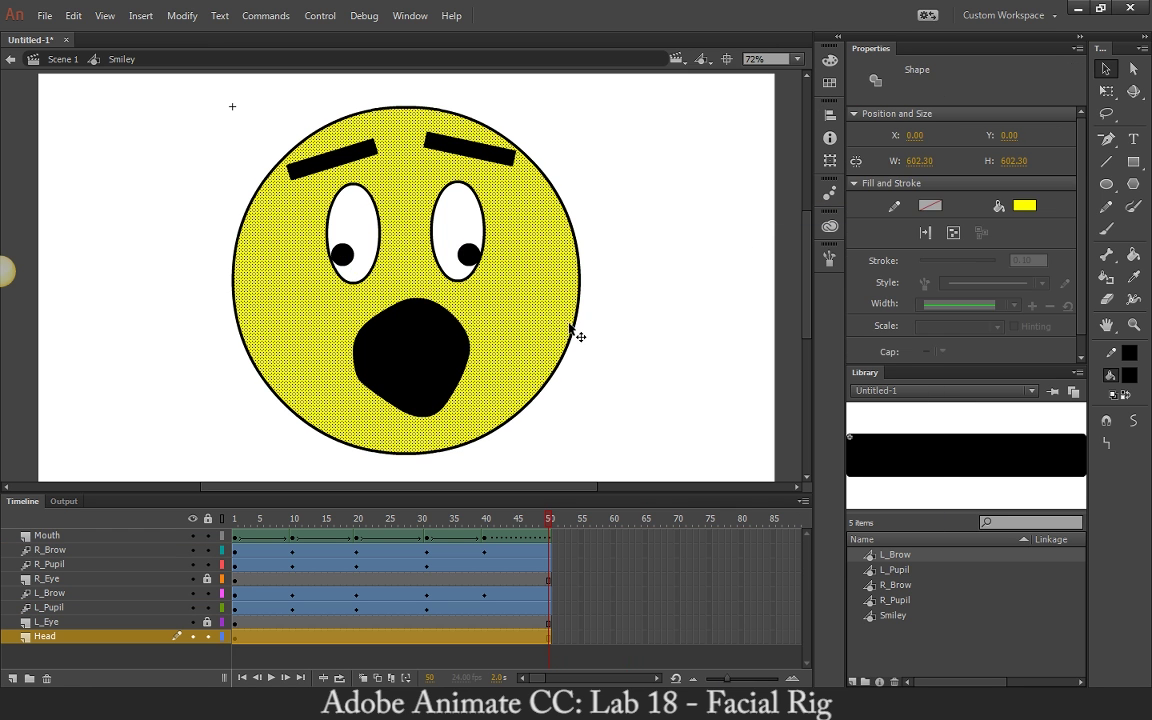
Clear the selection and test the movie in the preview window
click(508, 434)
key(ctrl+Return)
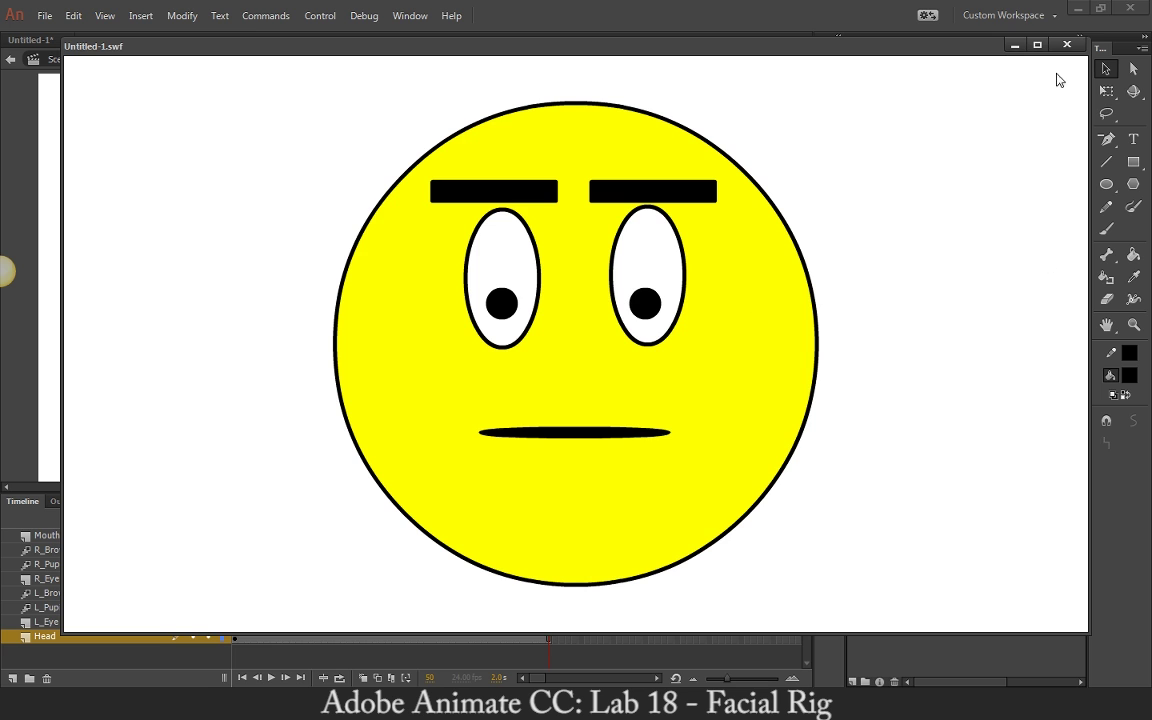
click(1067, 45)
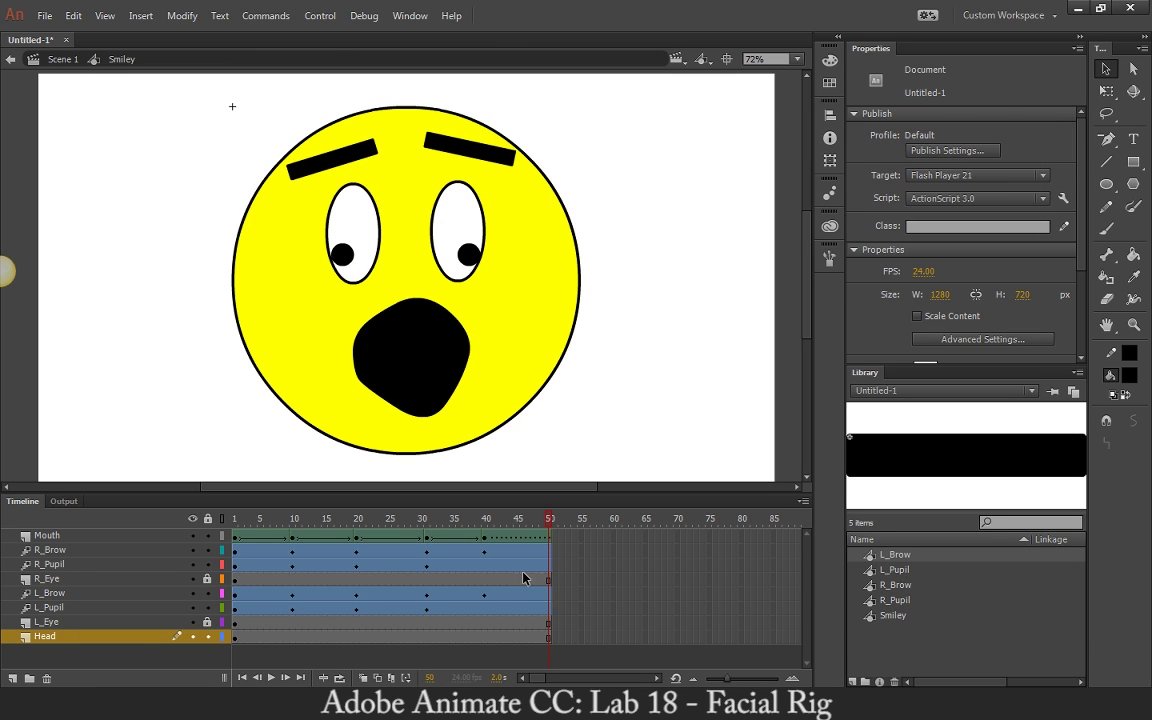
Return to Scene 1 and extend the Smiley_Face layer to frame 50 by inserting a frame
click(64, 62)
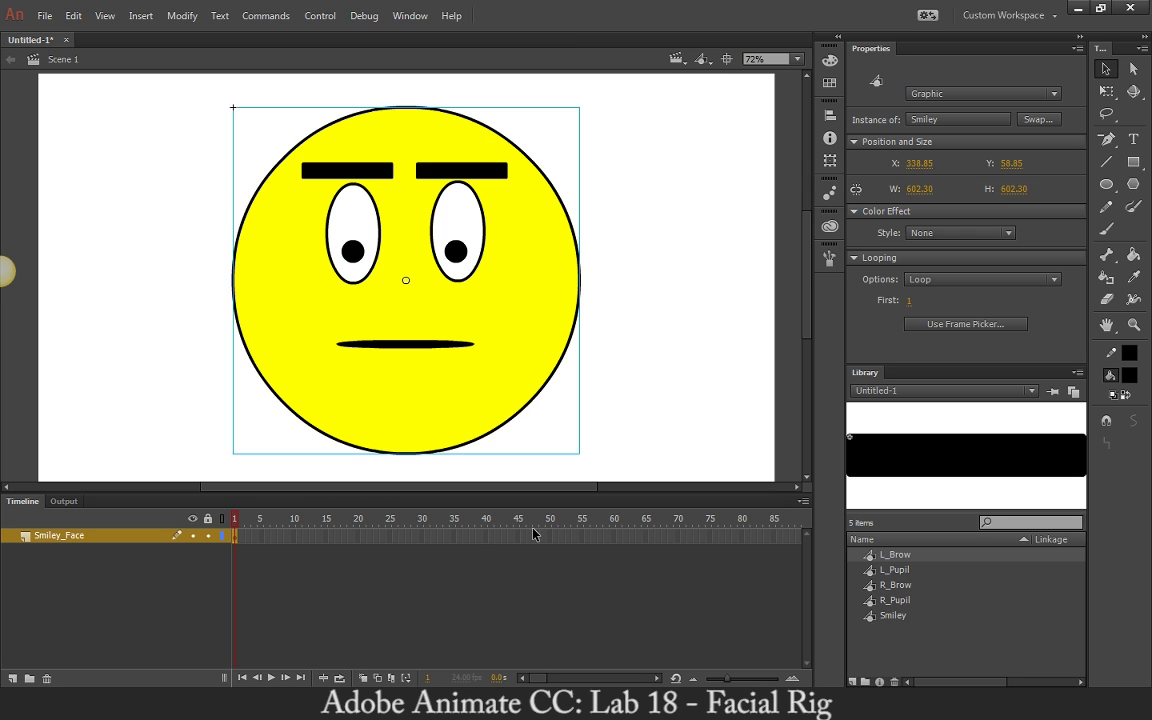
right_click(548, 536)
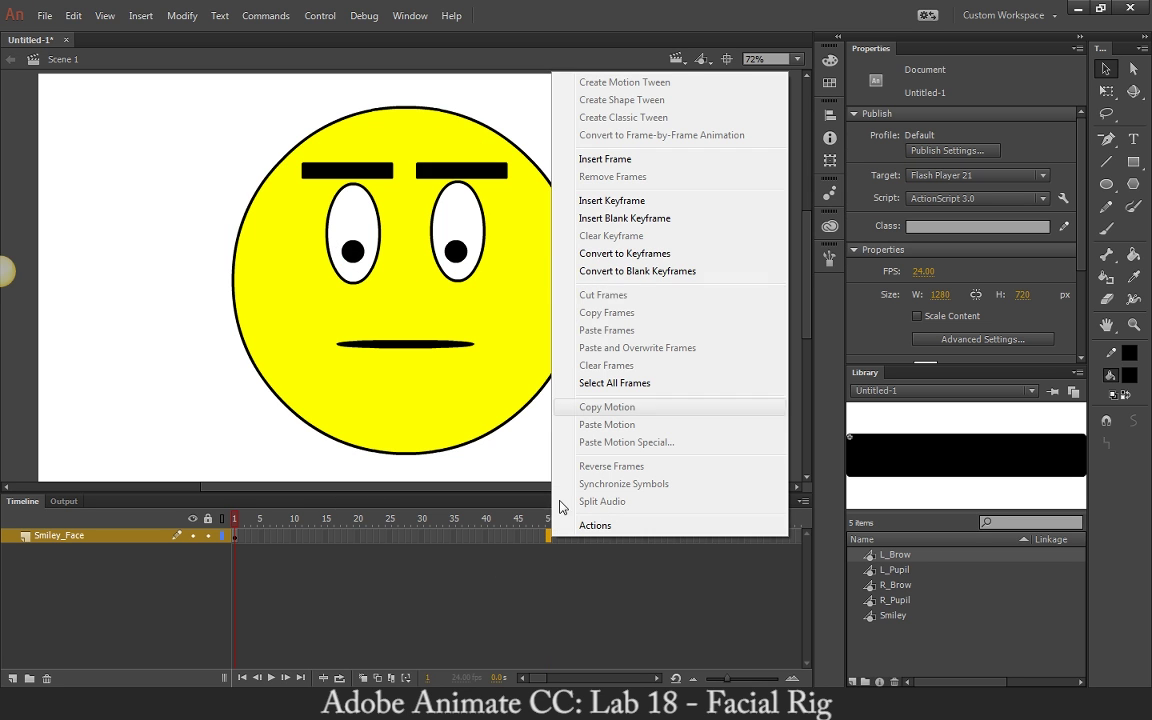
click(605, 159)
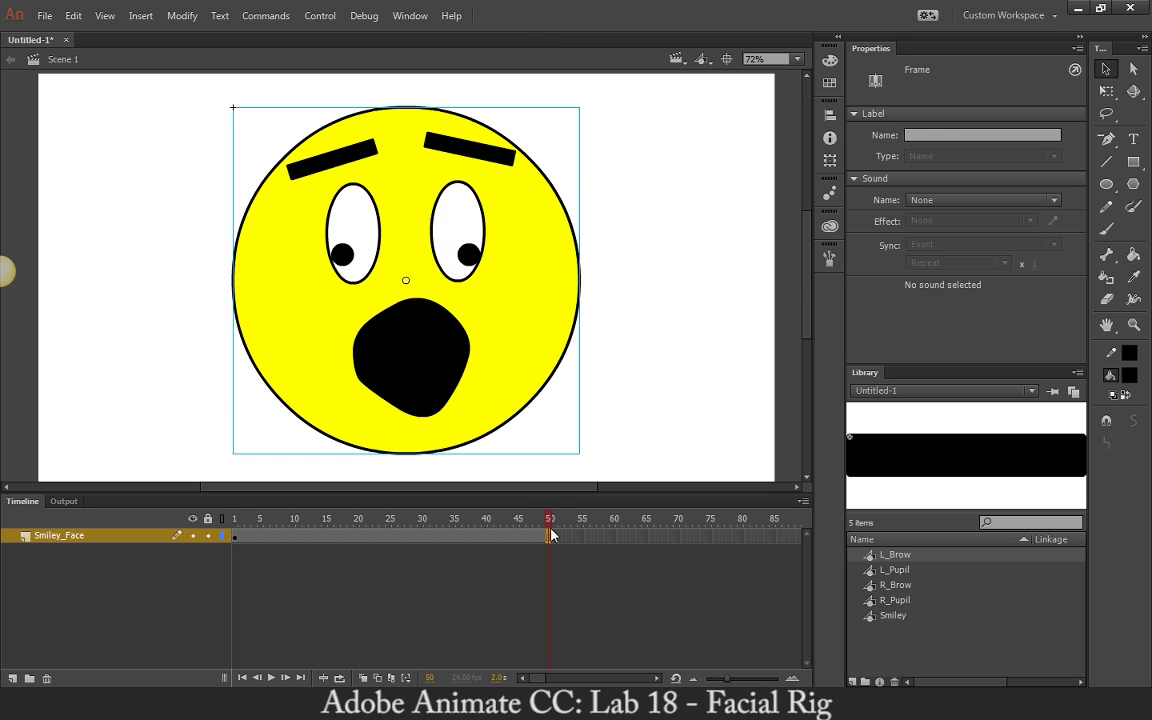
click(195, 222)
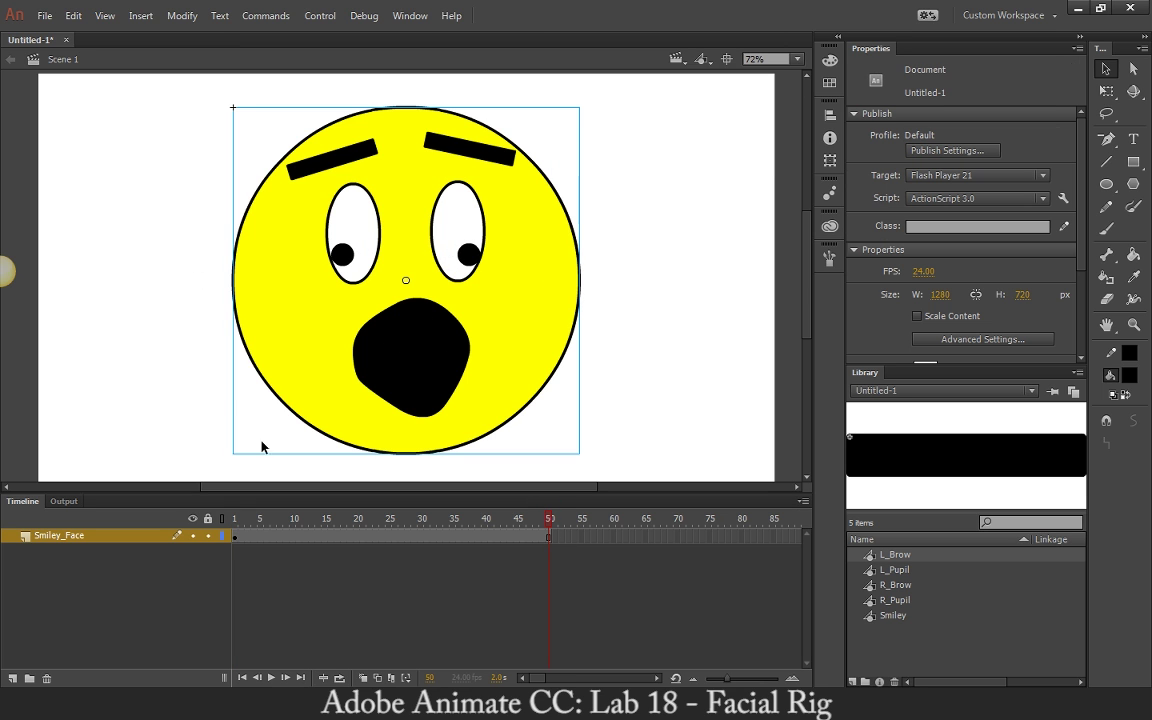
Scrub through the main timeline and test the movie to check the facial expressions
click(254, 519)
drag(379, 526, 139, 544)
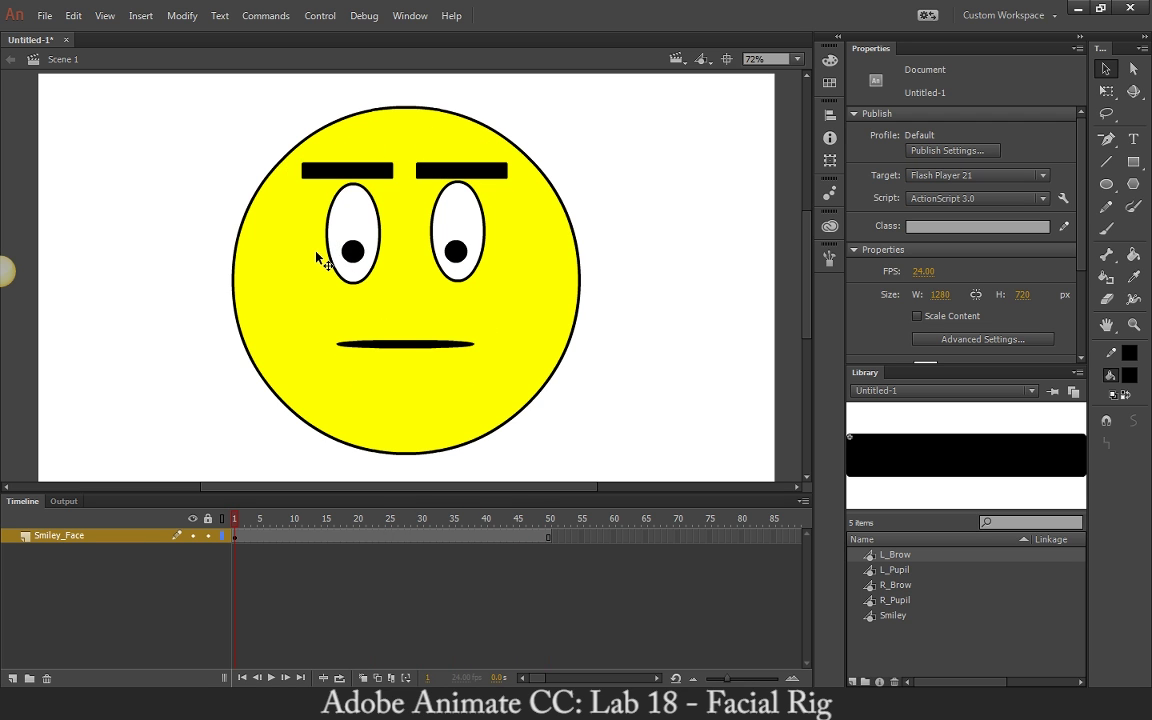
key(ctrl+Return)
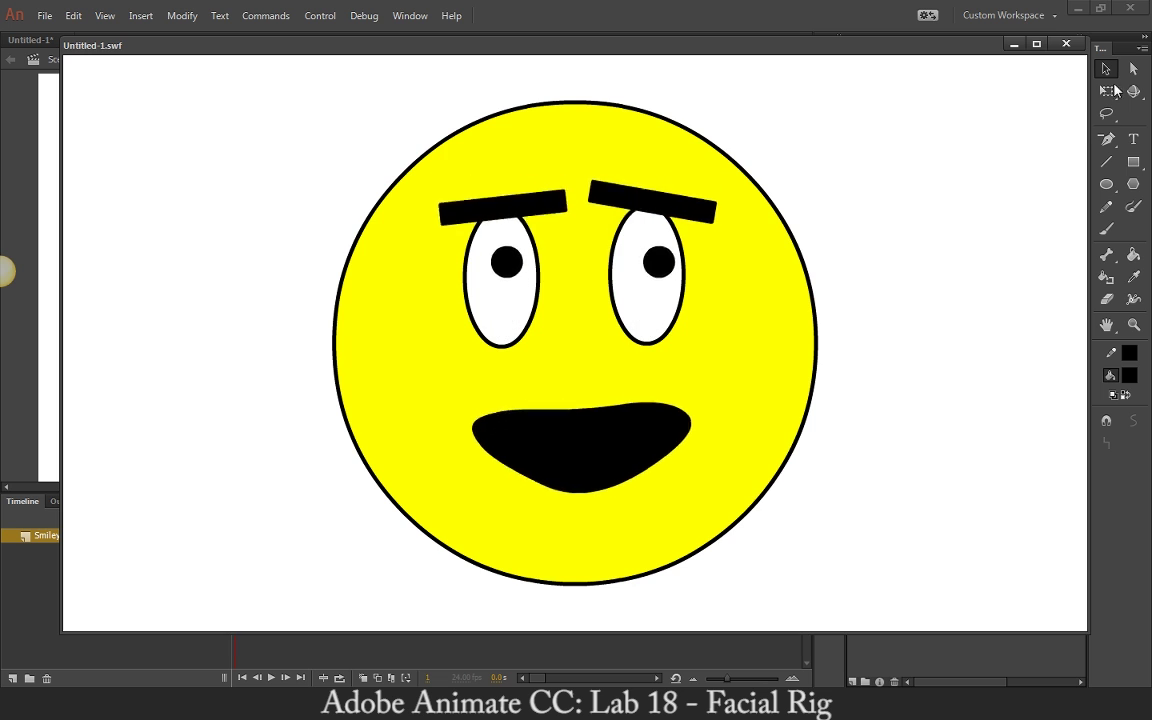
click(1066, 44)
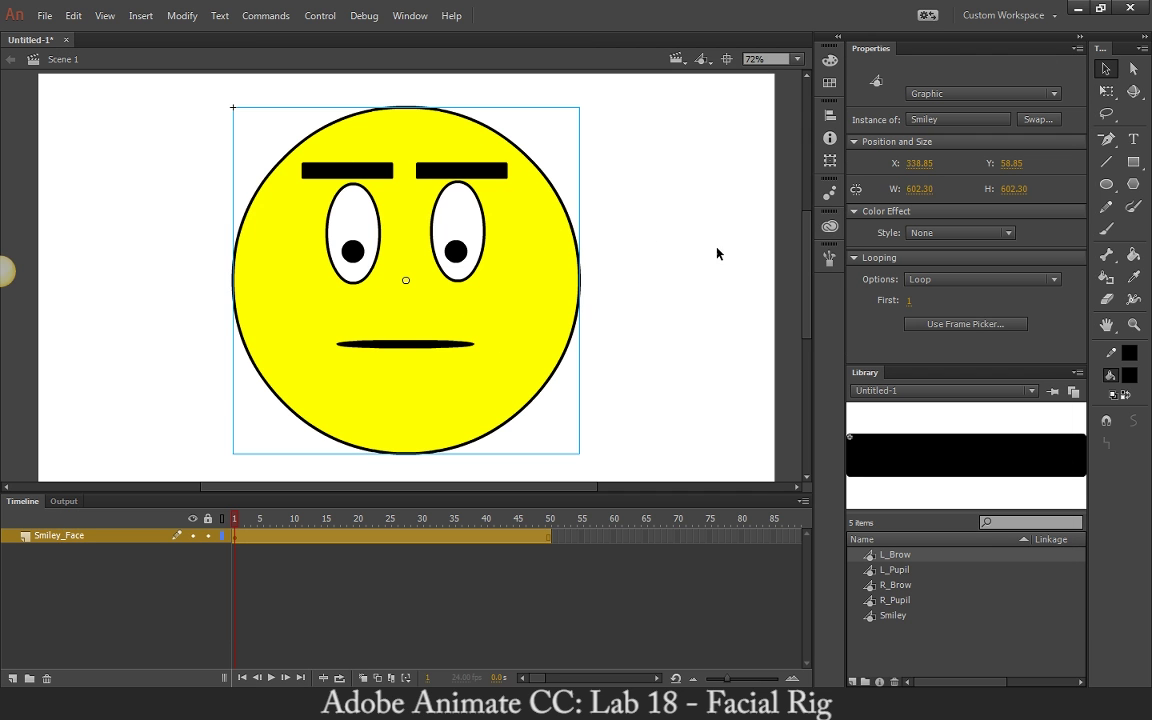
Create a motion tween on the Smiley_Face layer, with the Free Transform tool ready for the Smiley instance
click(1106, 90)
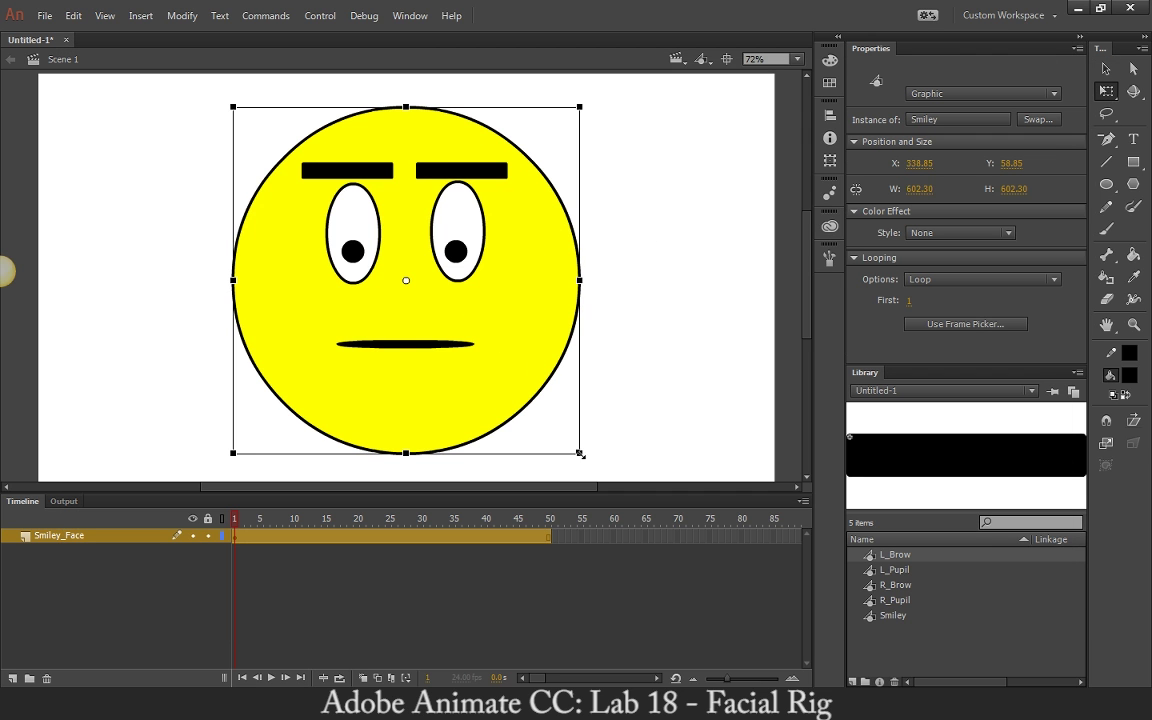
click(262, 555)
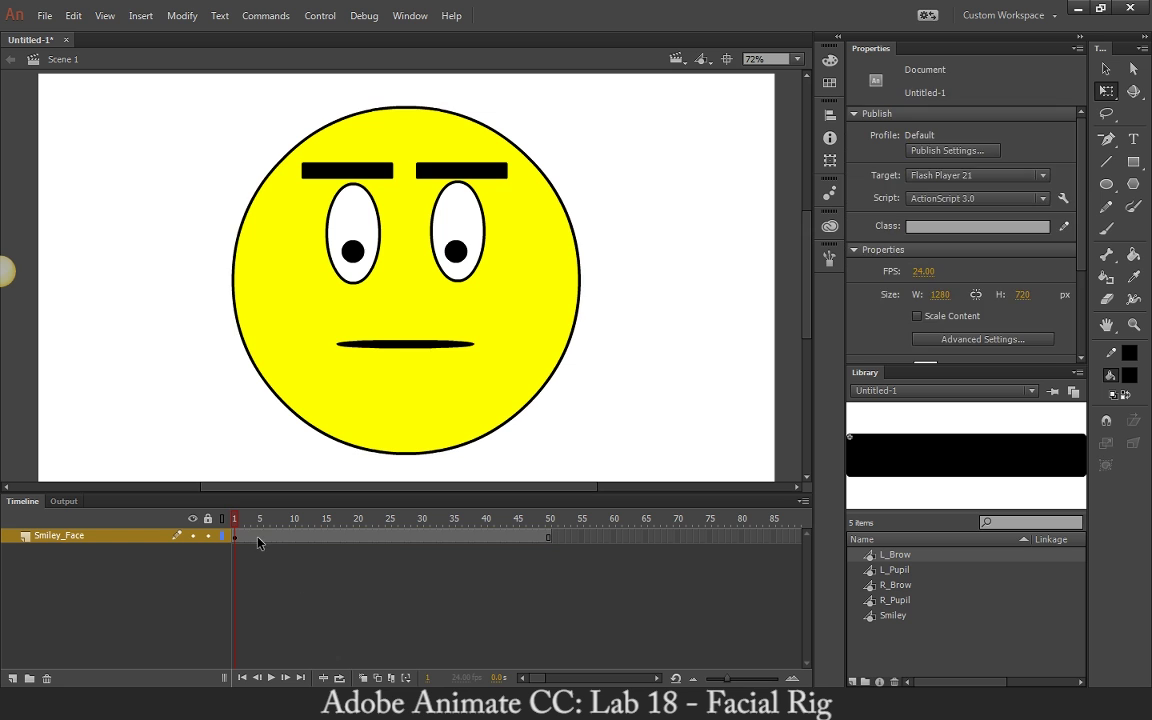
click(375, 537)
right_click(375, 537)
click(430, 80)
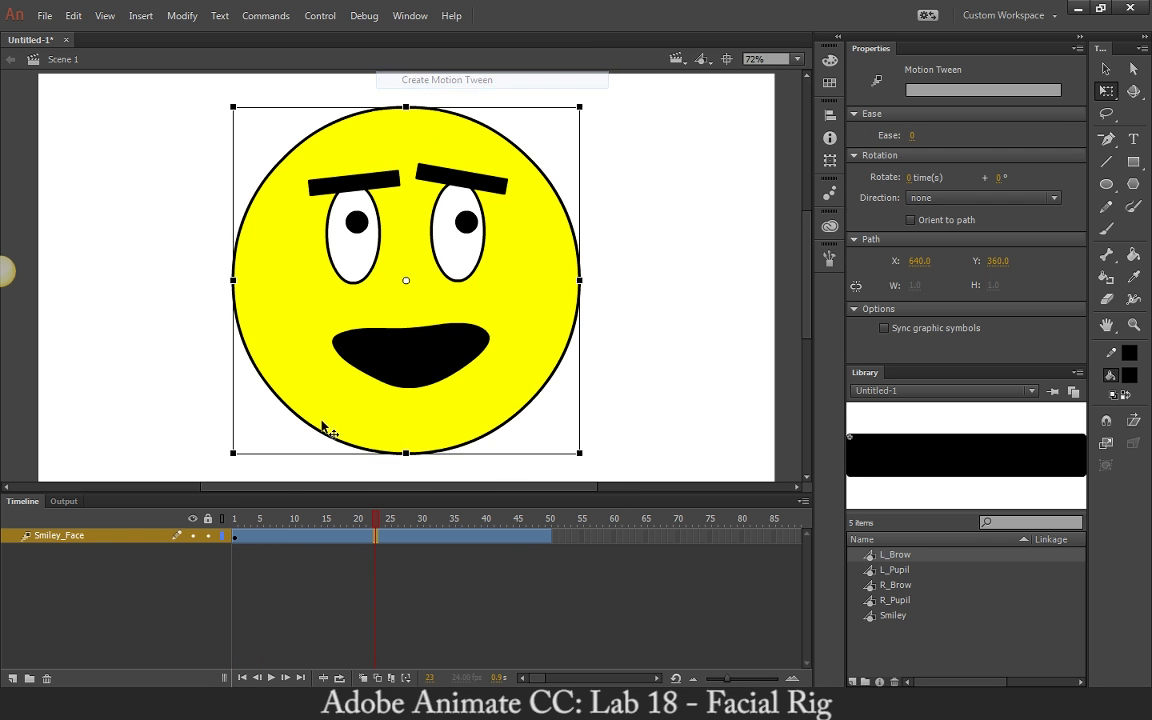
At frame 20, scale the Smiley instance to about 235 px wide and high and move it to the stage's upper-left area
click(294, 518)
click(410, 277)
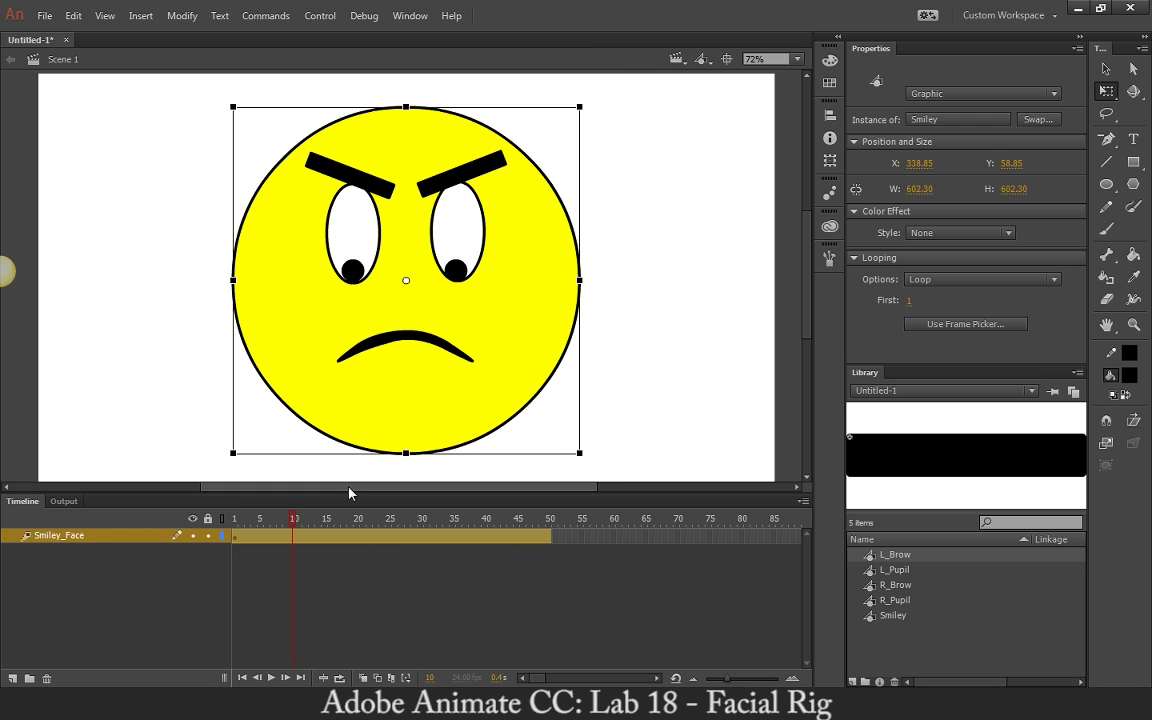
drag(294, 518, 358, 518)
click(466, 305)
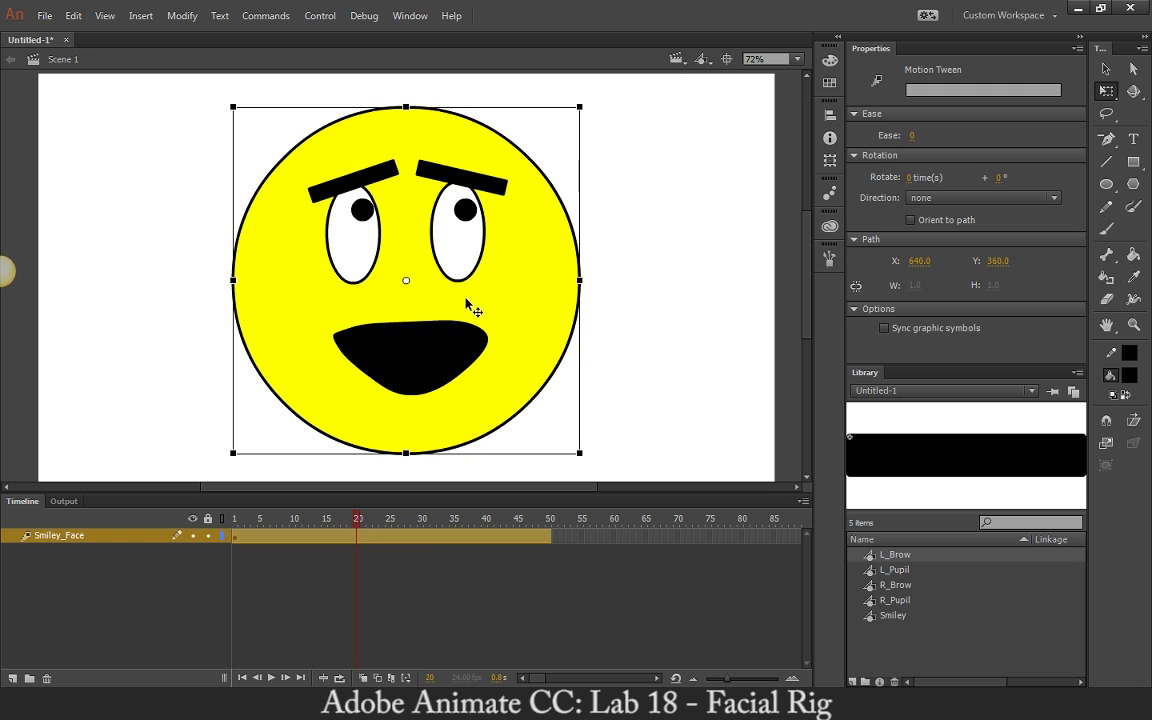
drag(436, 326, 276, 285)
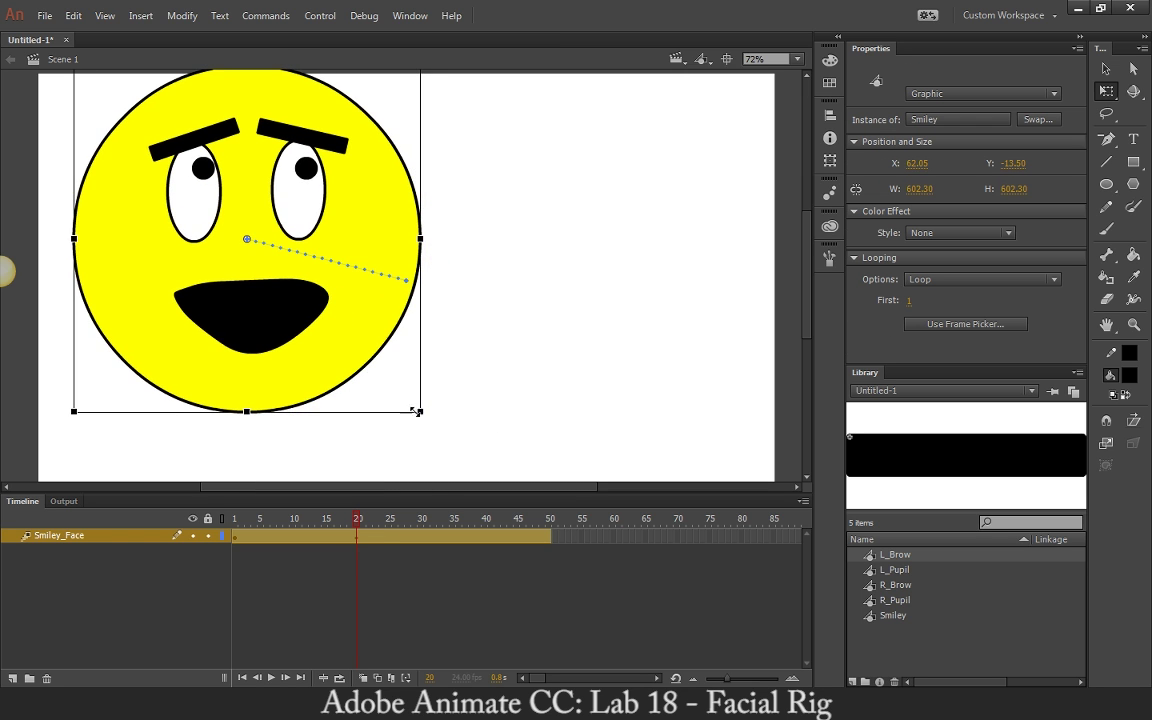
drag(415, 411, 317, 308)
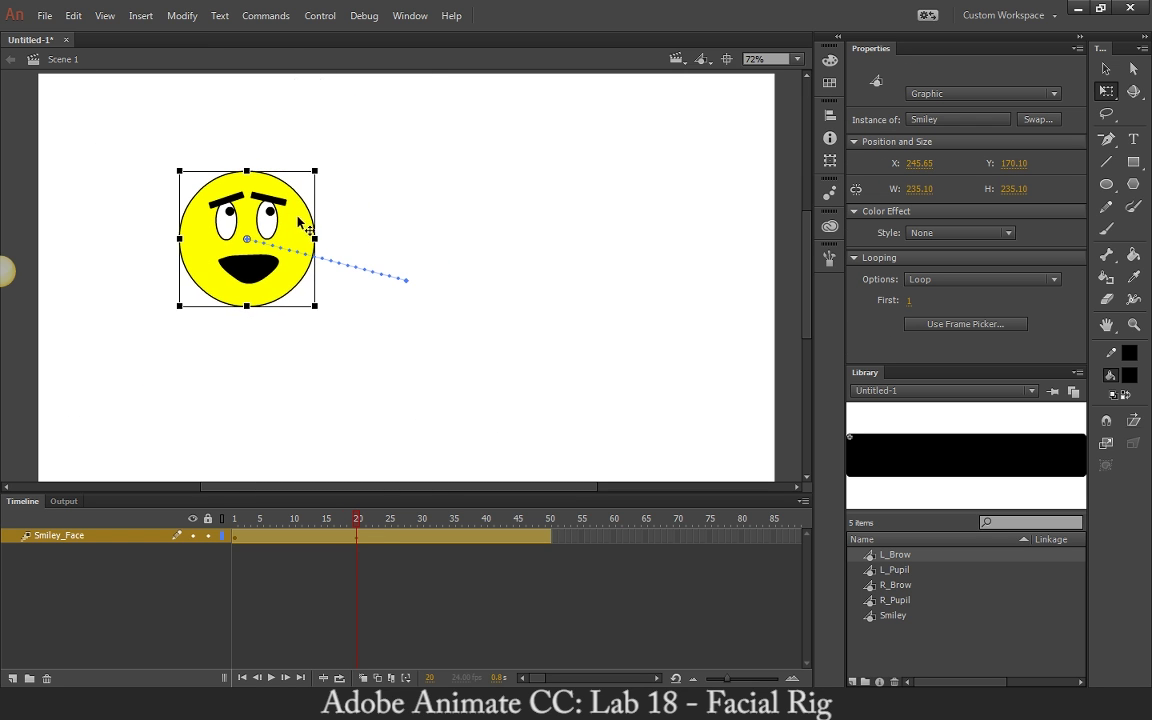
drag(300, 222, 230, 154)
At frame 40, enlarge the Smiley instance to about 580 px and place it on the stage's right side at X 676.90, Y 121.45
drag(357, 515, 486, 563)
click(200, 145)
drag(200, 145, 696, 355)
drag(599, 314, 553, 265)
drag(746, 404, 717, 362)
drag(522, 216, 468, 140)
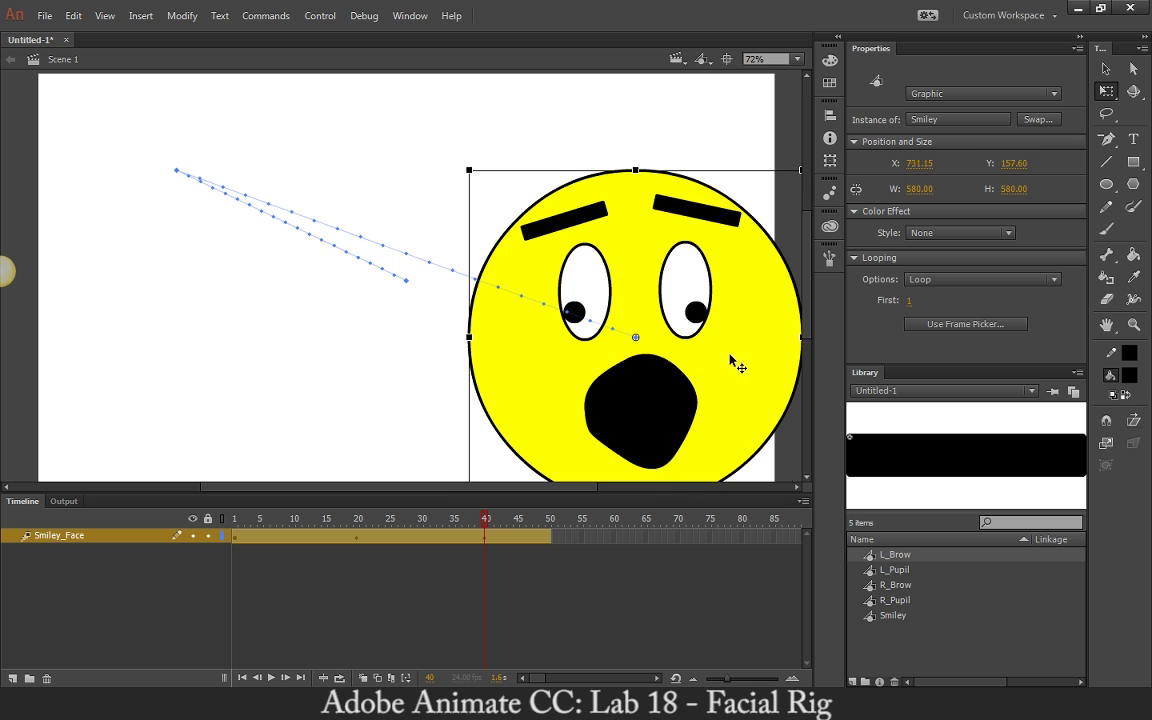
drag(733, 360, 694, 339)
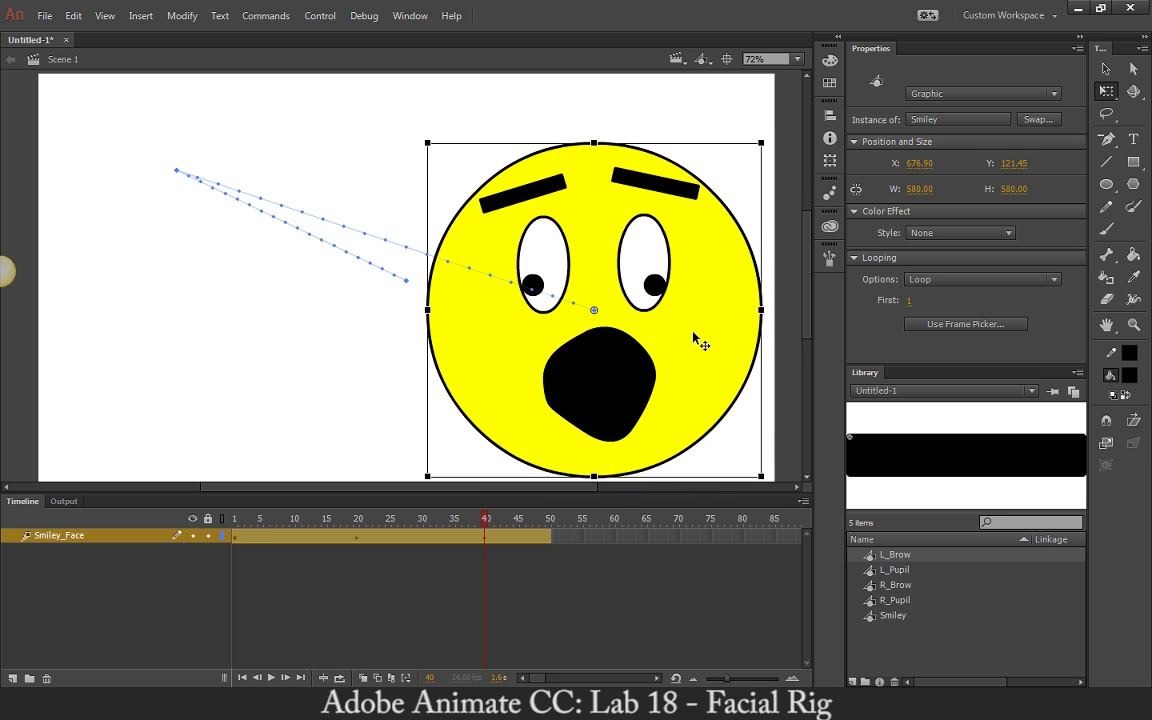
Bend both segments of the Smiley's motion path into wide outward curves and test the movie
click(350, 185)
click(1106, 70)
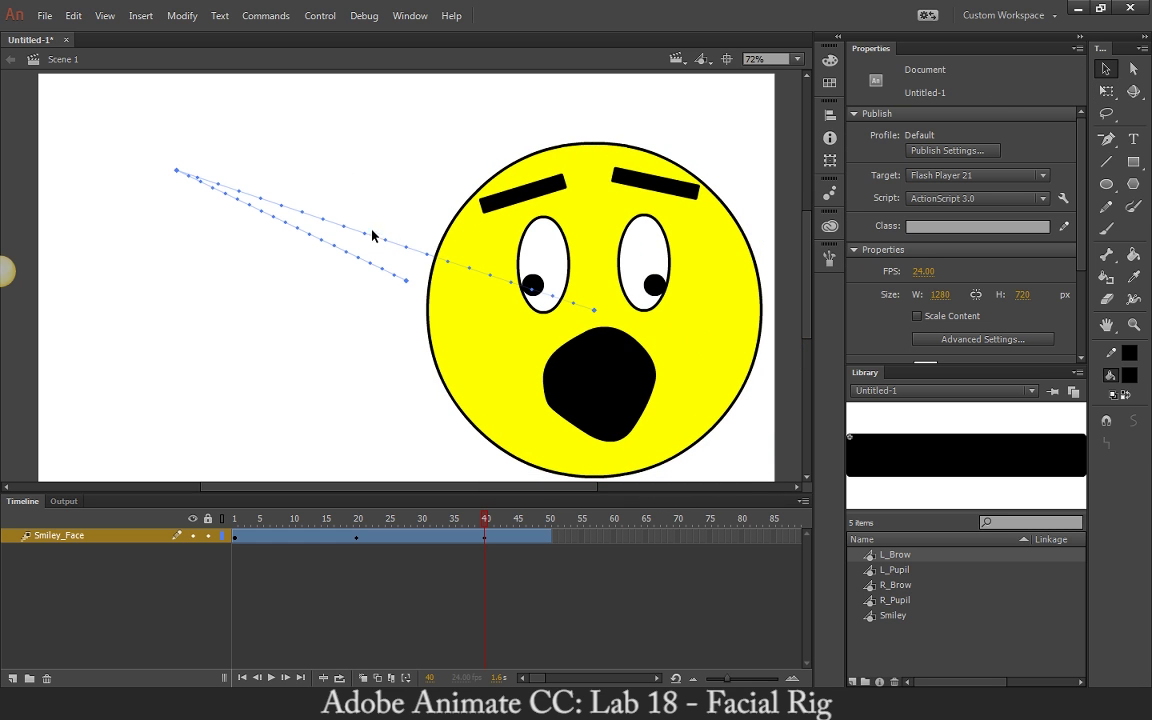
drag(378, 237, 427, 139)
drag(266, 212, 147, 262)
key(ctrl+Return)
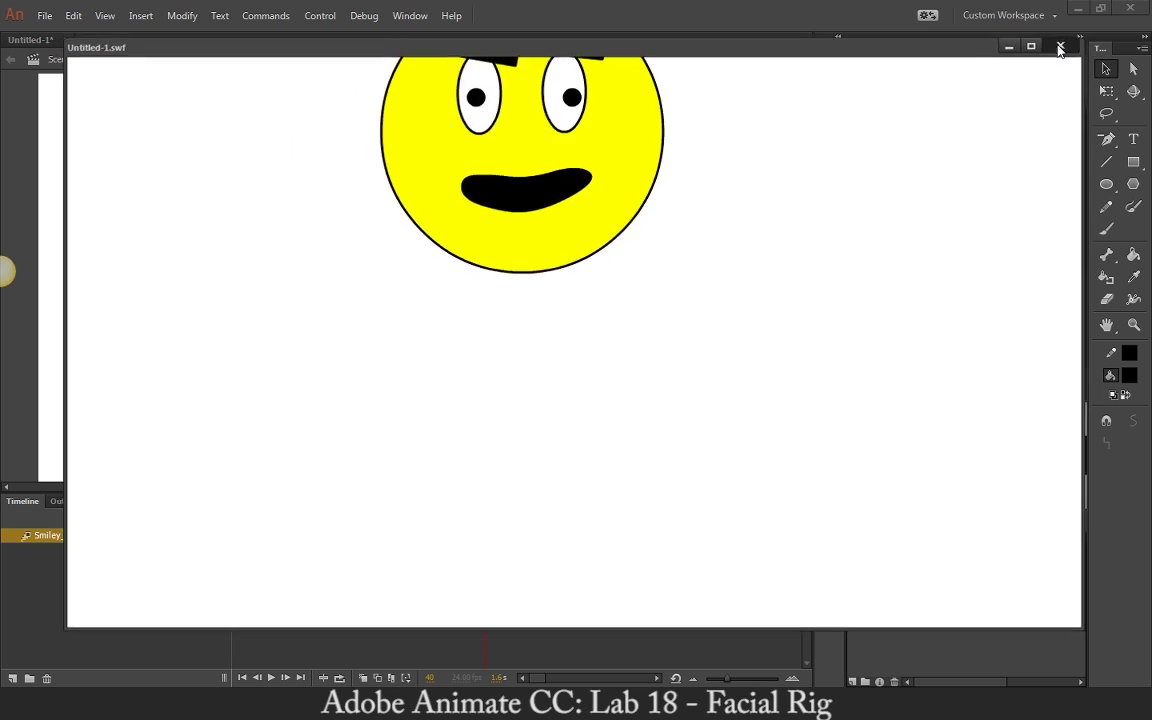
click(1063, 43)
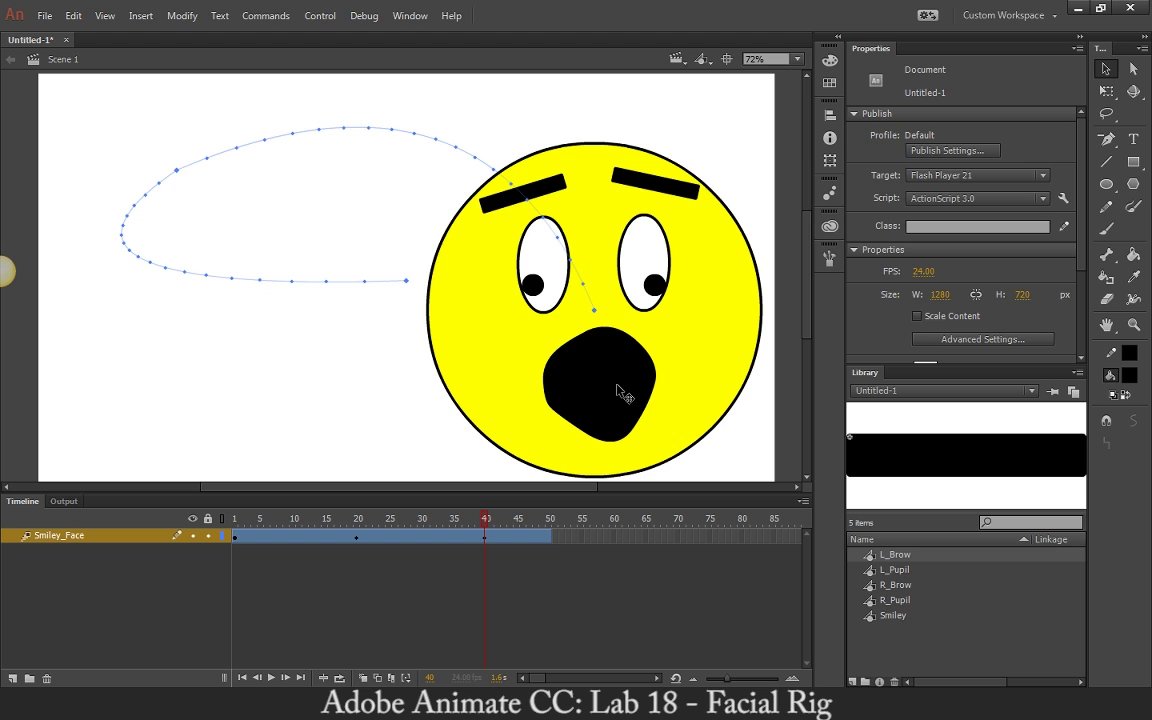
Open the Smiley symbol for editing and inspect its Mouth and Head layers
double_click(702, 331)
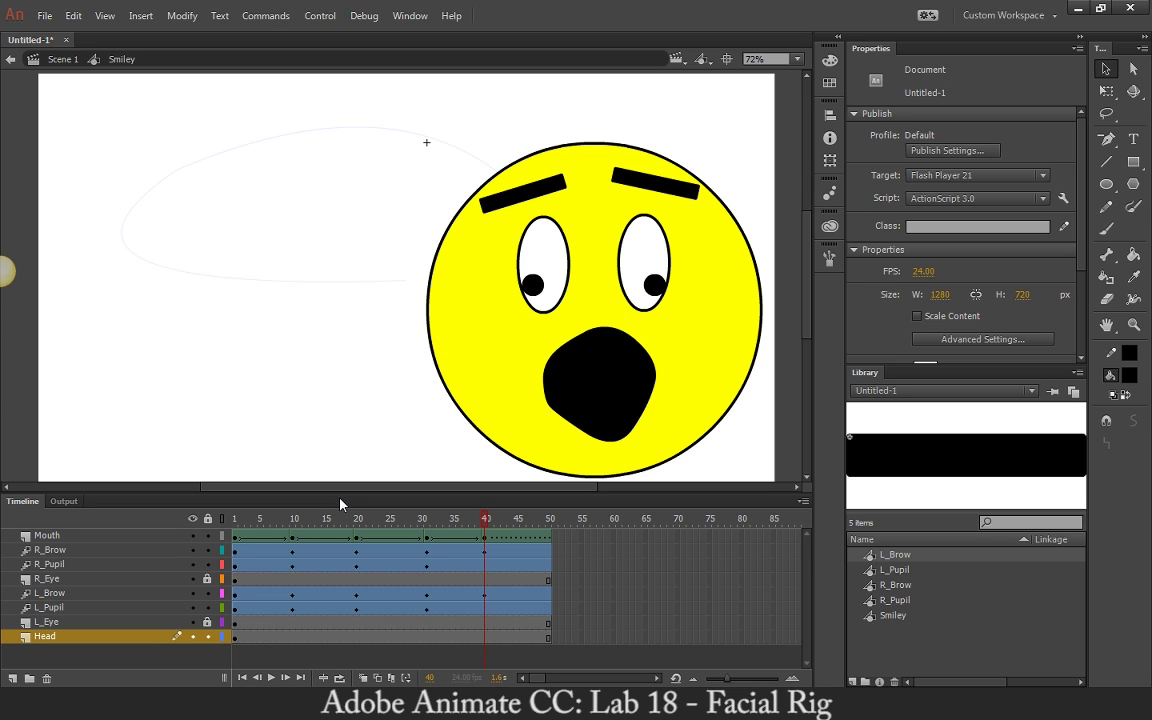
click(55, 537)
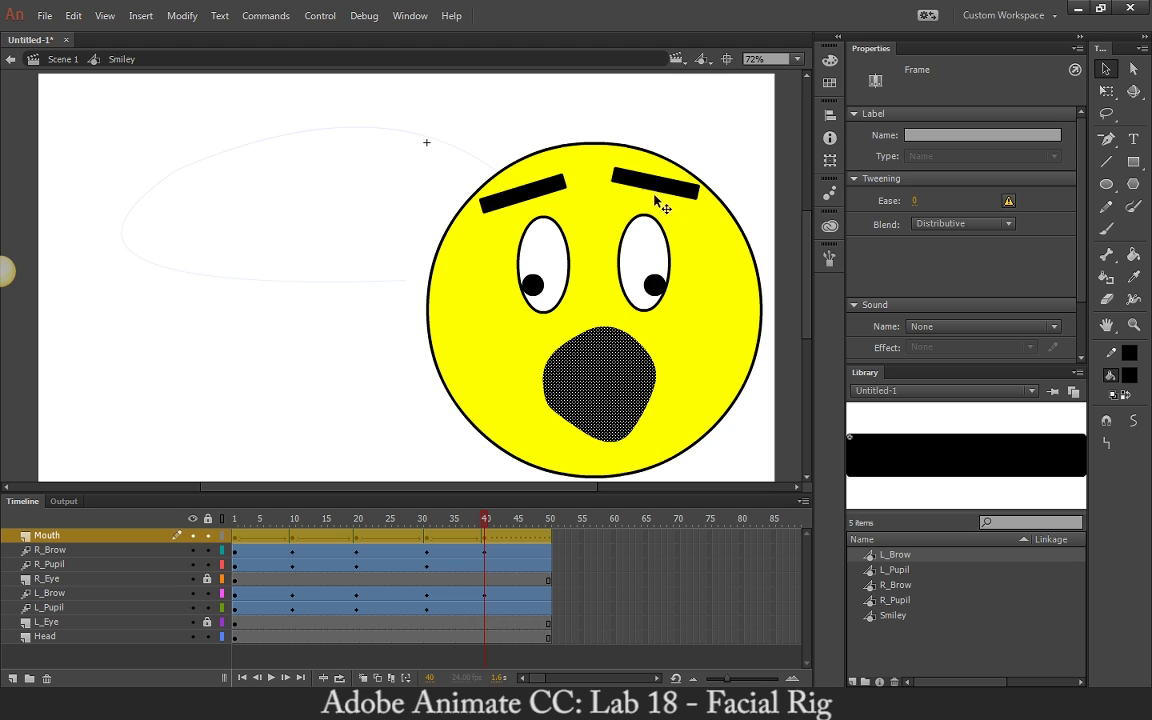
click(557, 265)
click(553, 261)
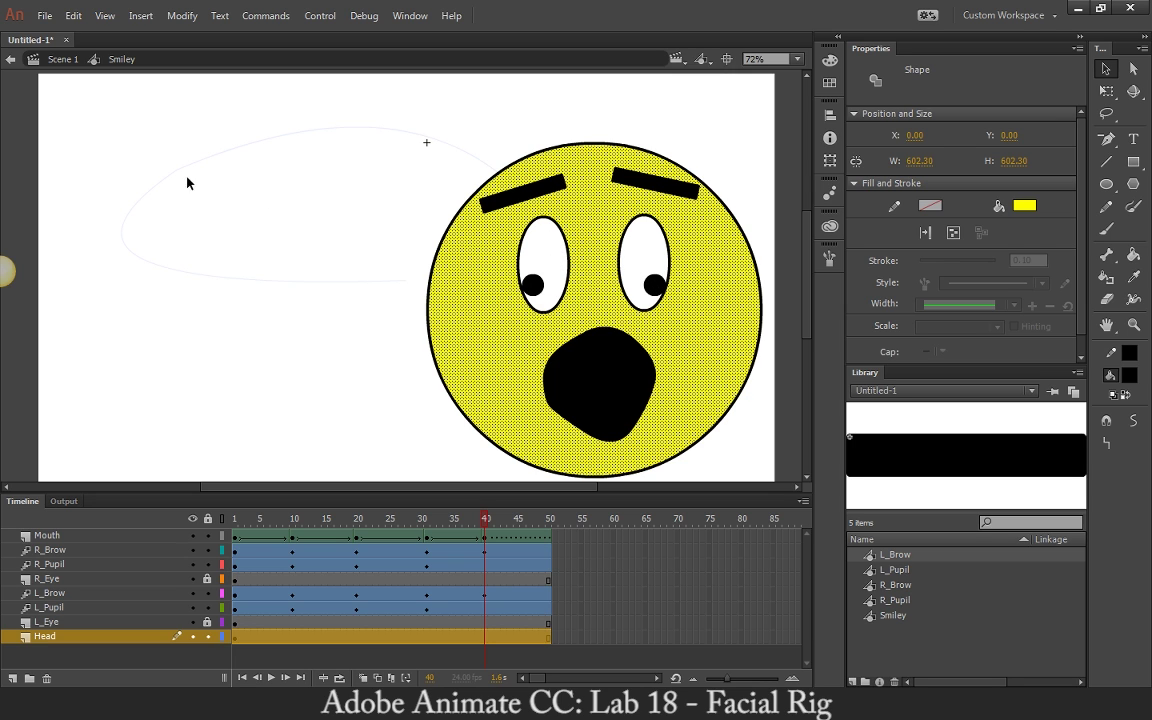
click(298, 242)
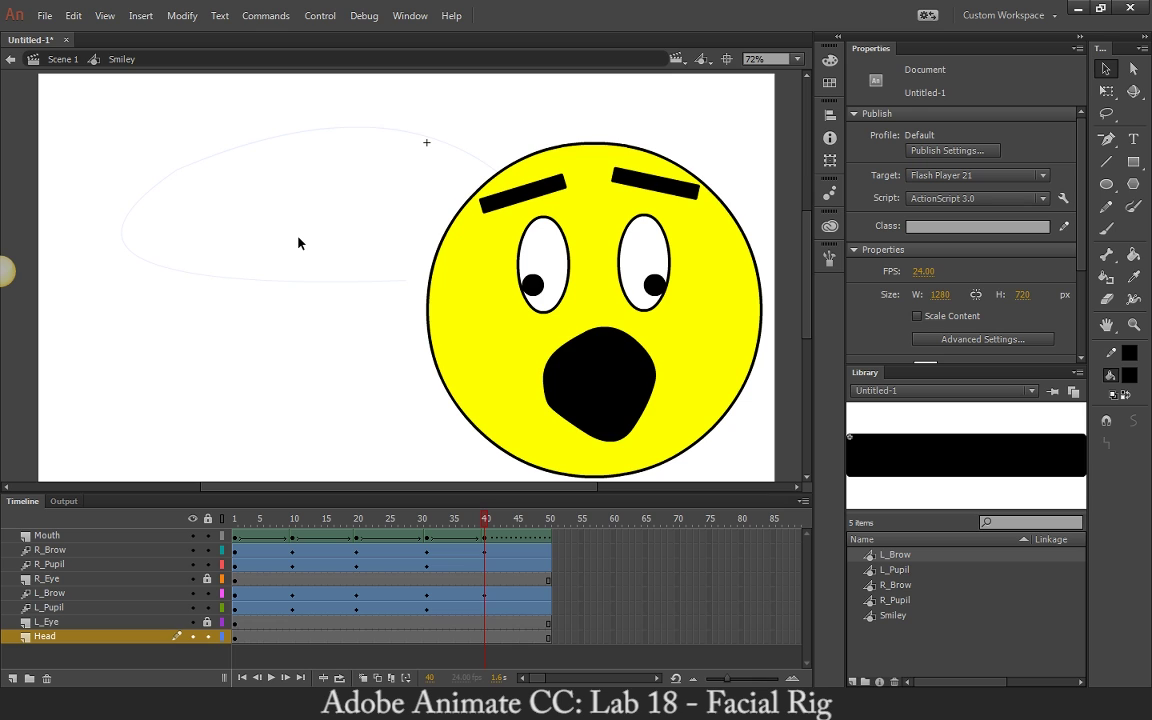